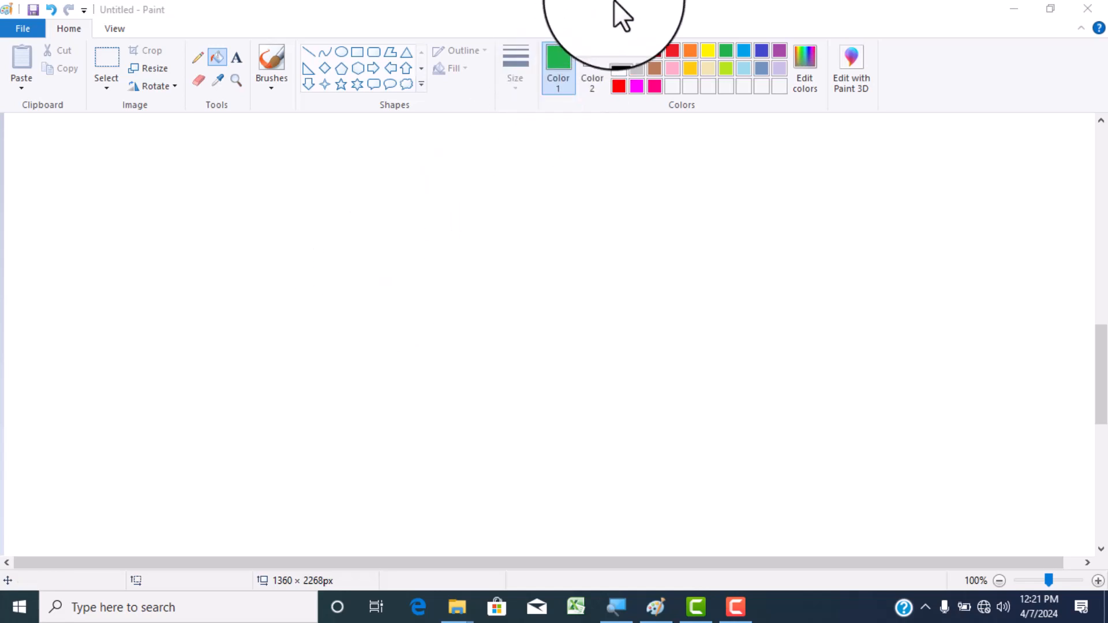
# - Set the primary colour to black and place a text box on the blank canvas
pyautogui.click(618, 51)
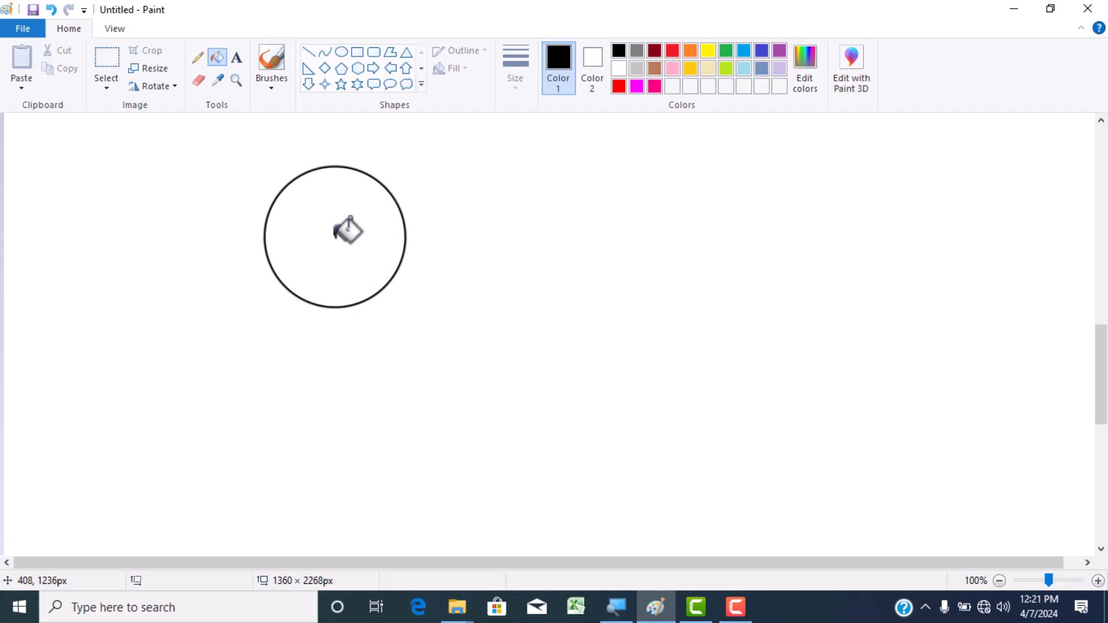
pyautogui.click(236, 58)
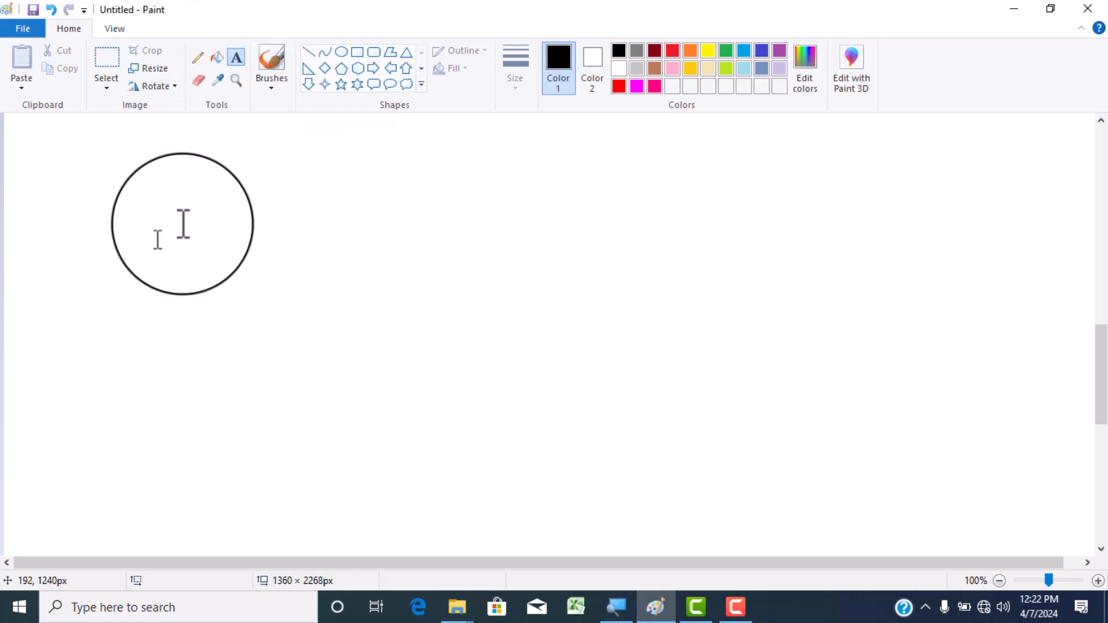
pyautogui.moveTo(355, 235); pyautogui.dragTo(143, 266)
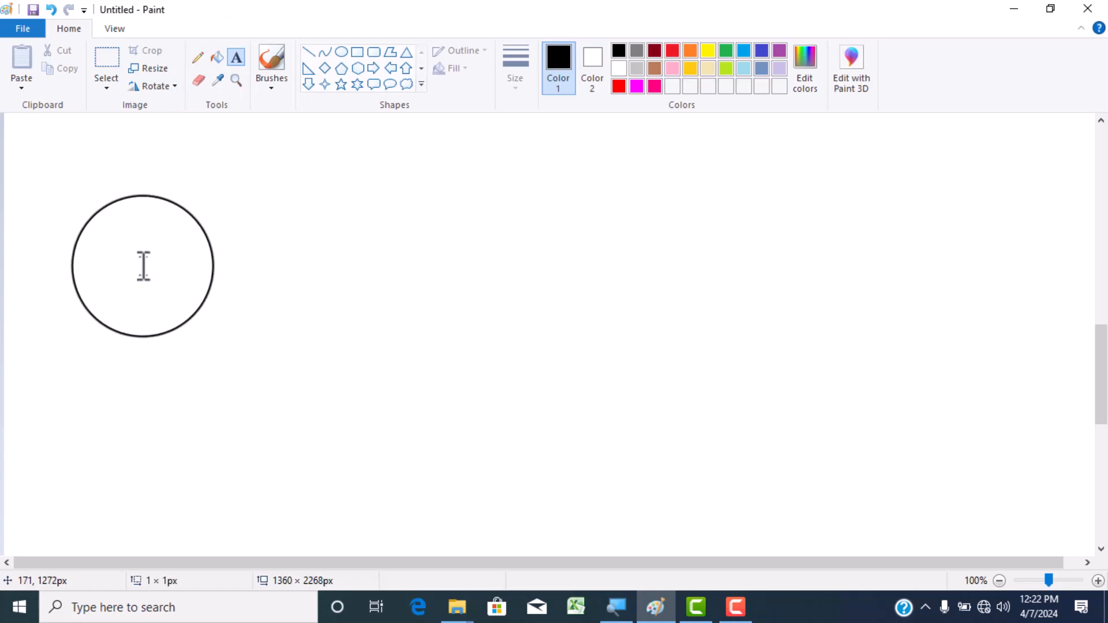
pyautogui.click(143, 266)
pyautogui.moveTo(143, 266); pyautogui.dragTo(181, 279)
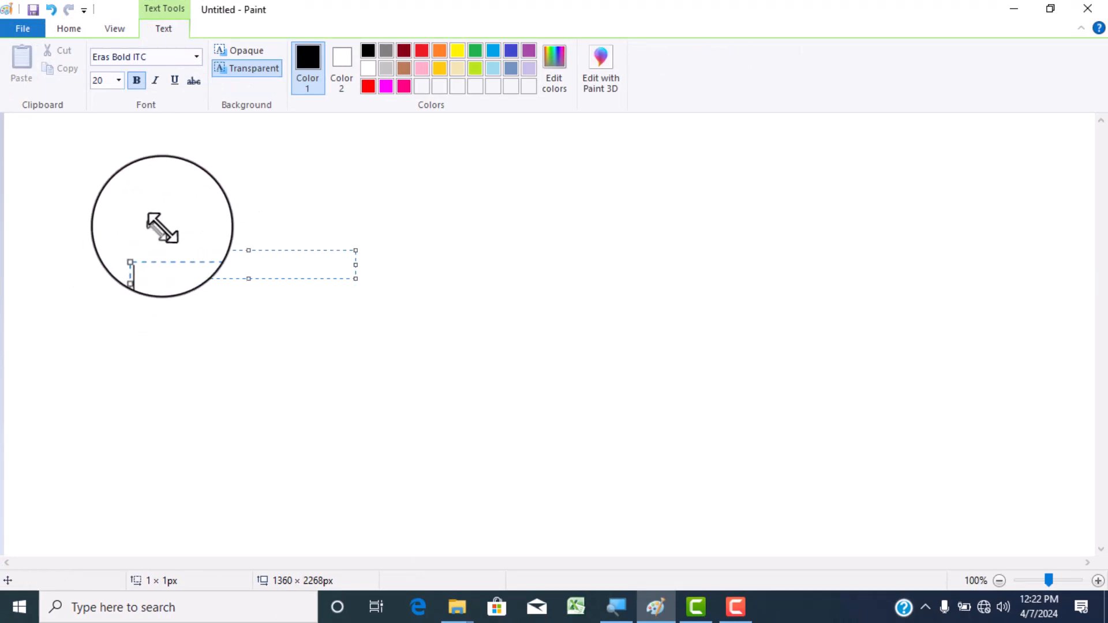
# - Set the font size to 72 and enter DIIT in a new text box on the canvas
pyautogui.click(118, 81)
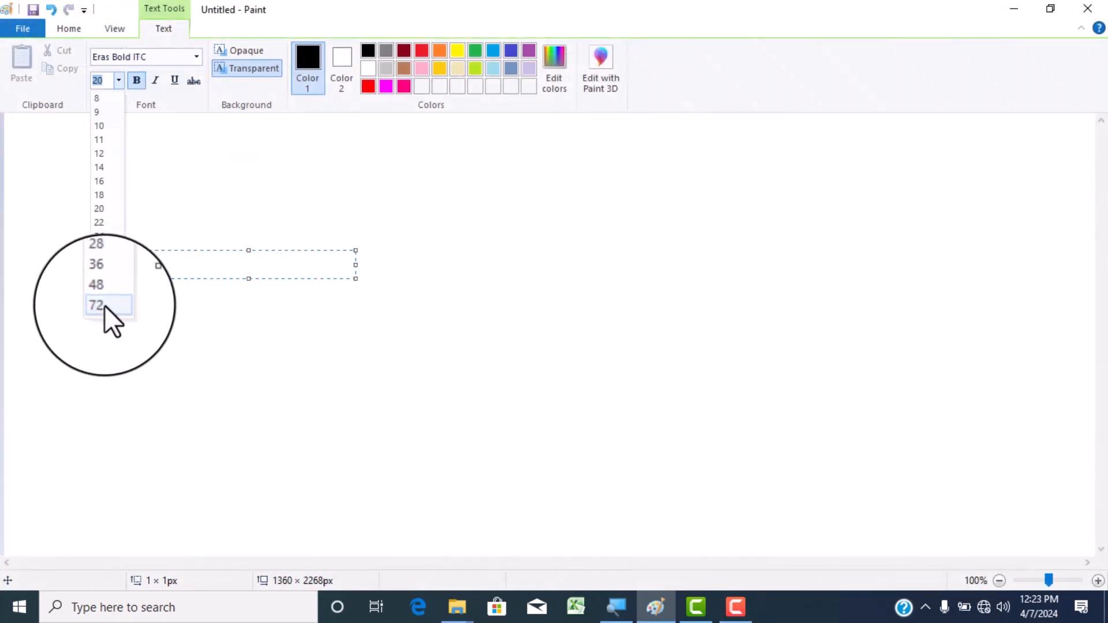
pyautogui.click(105, 306)
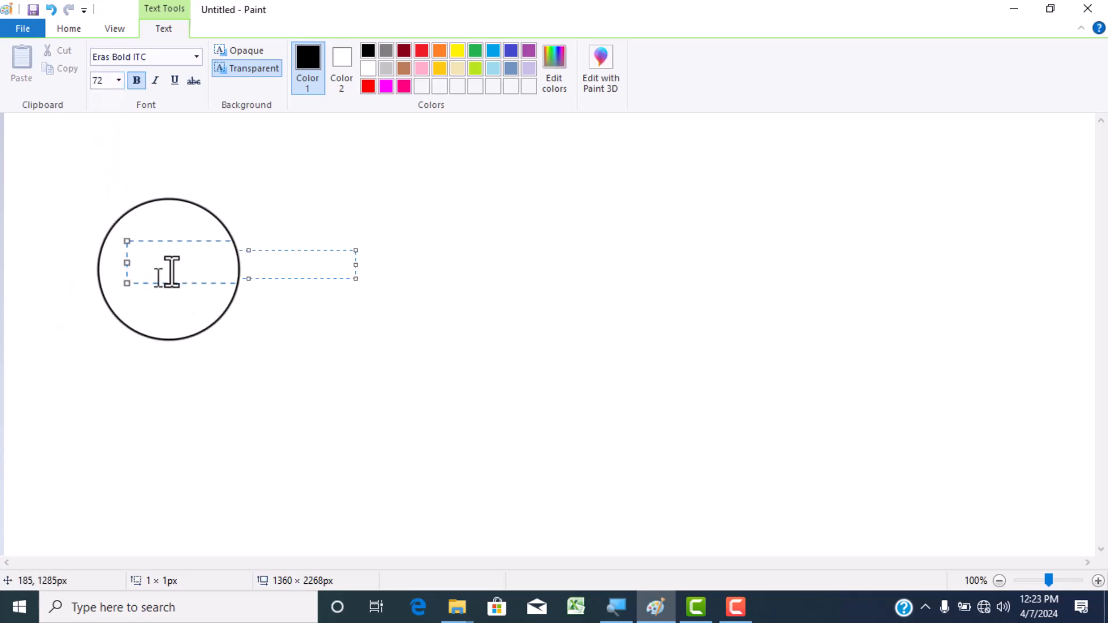
pyautogui.click(167, 229)
pyautogui.click(144, 235)
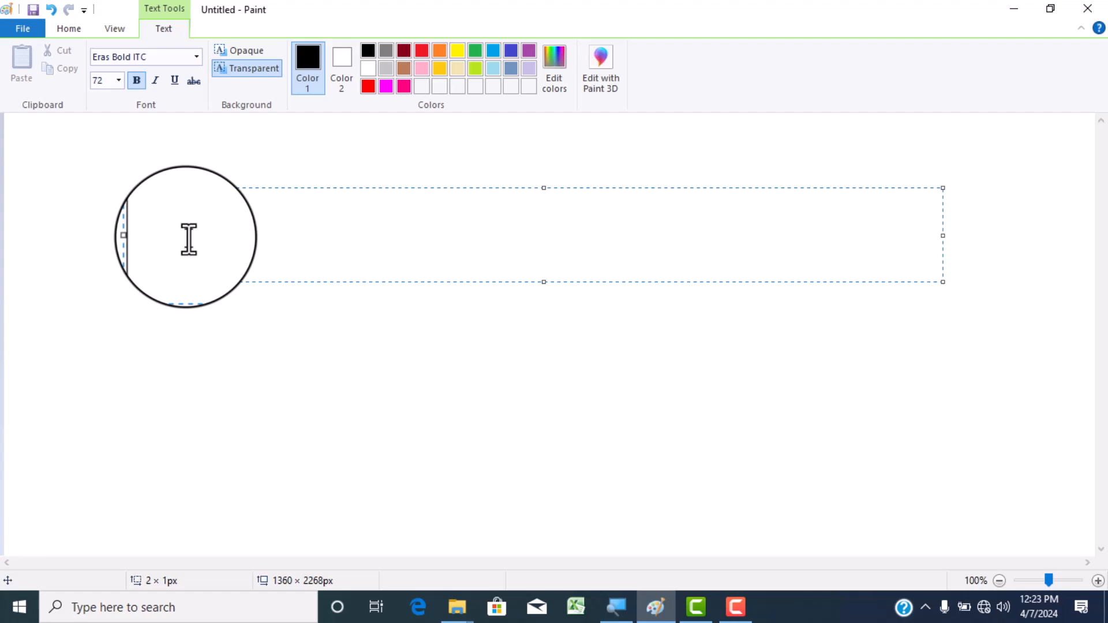
pyautogui.write('d')
pyautogui.press('BackSpace')
pyautogui.write('DIIT')
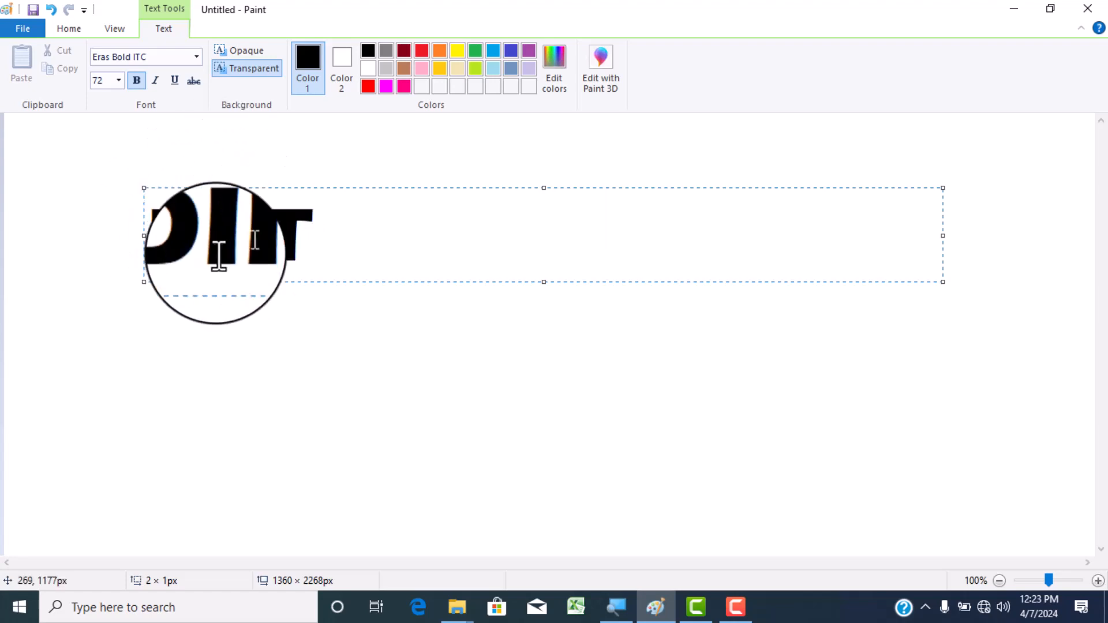
# - Change the font of the whole word DIIT to Arial Black
pyautogui.moveTo(151, 213); pyautogui.dragTo(306, 214)
pyautogui.click(153, 217)
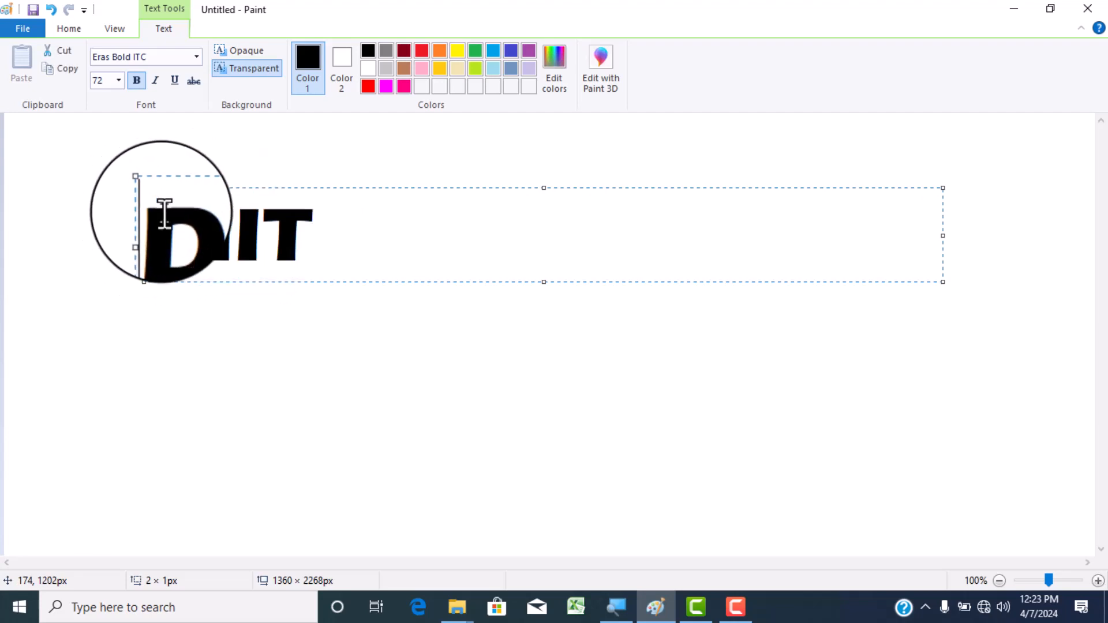
pyautogui.moveTo(156, 215); pyautogui.dragTo(300, 230)
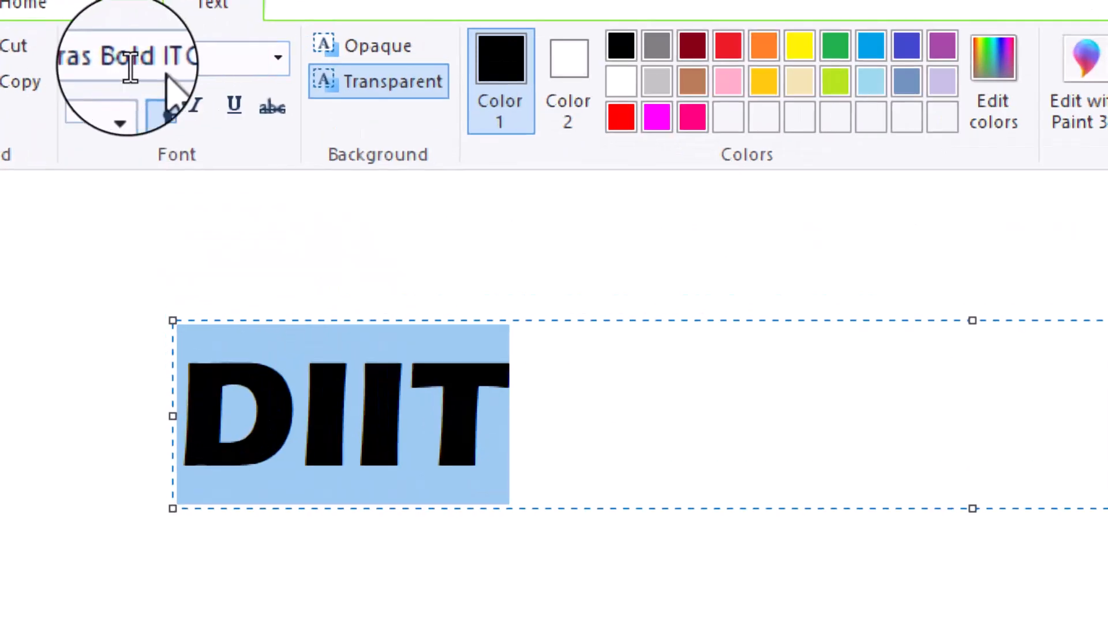
pyautogui.click(279, 57)
pyautogui.scroll(-3, 198, 445)
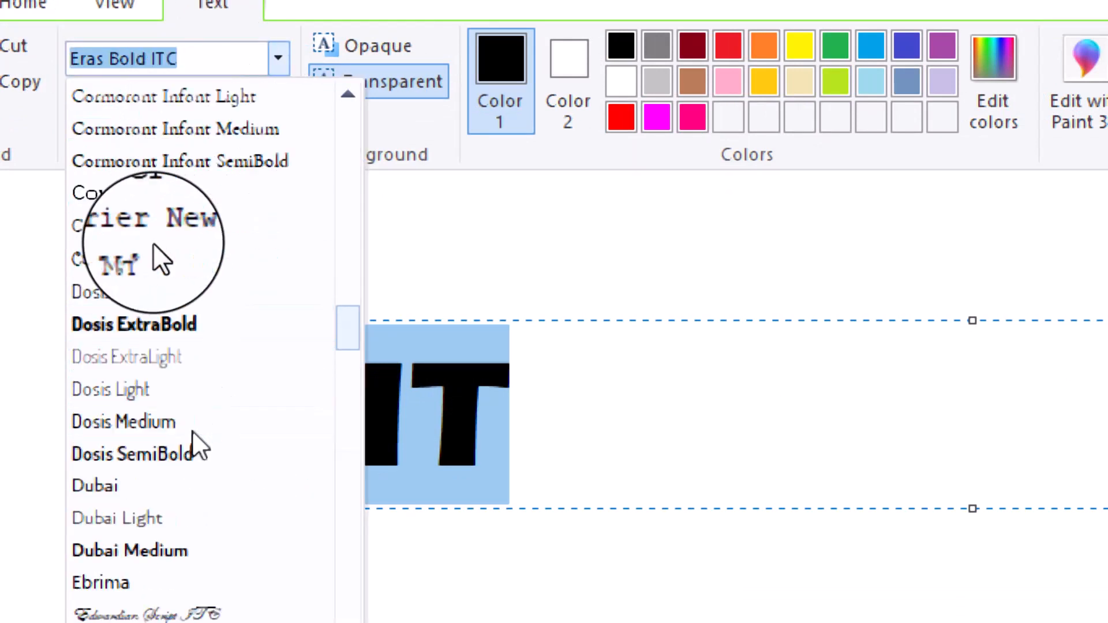
pyautogui.scroll(-2, 193, 434)
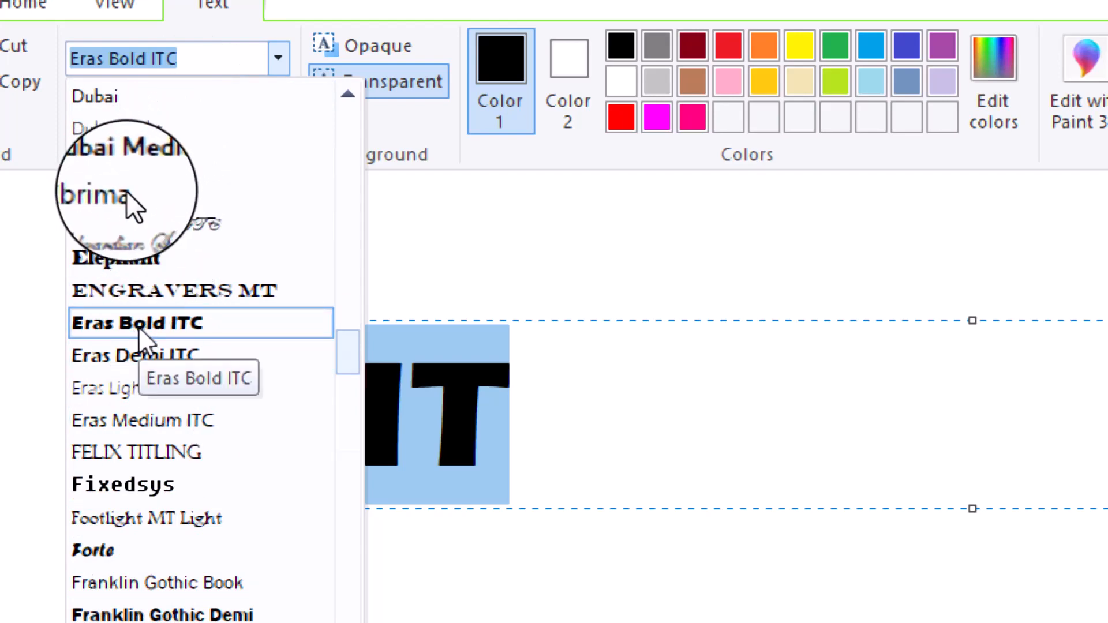
pyautogui.scroll(-1, 137, 327)
pyautogui.scroll(-3, 139, 326)
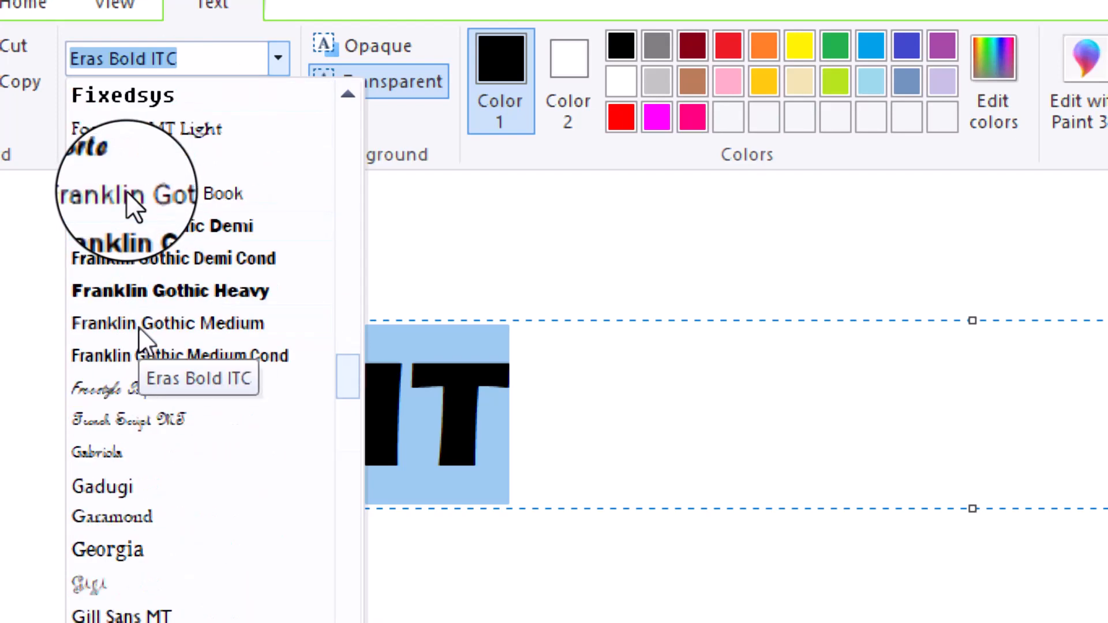
pyautogui.scroll(-8, 138, 332)
pyautogui.scroll(-4, 154, 384)
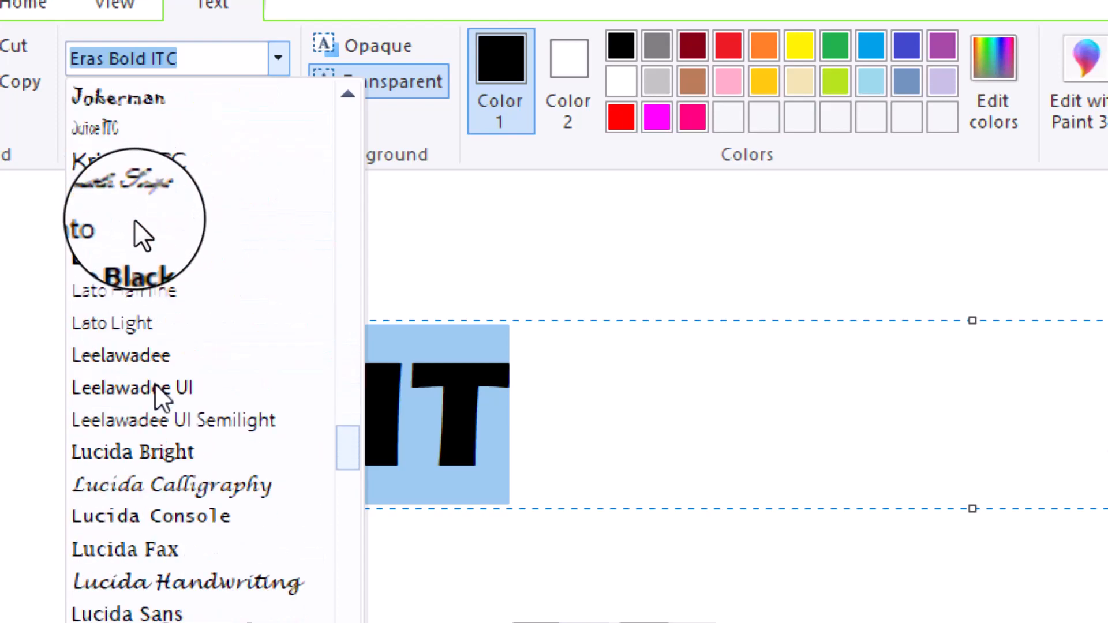
pyautogui.scroll(16, 155, 384)
pyautogui.scroll(20, 154, 385)
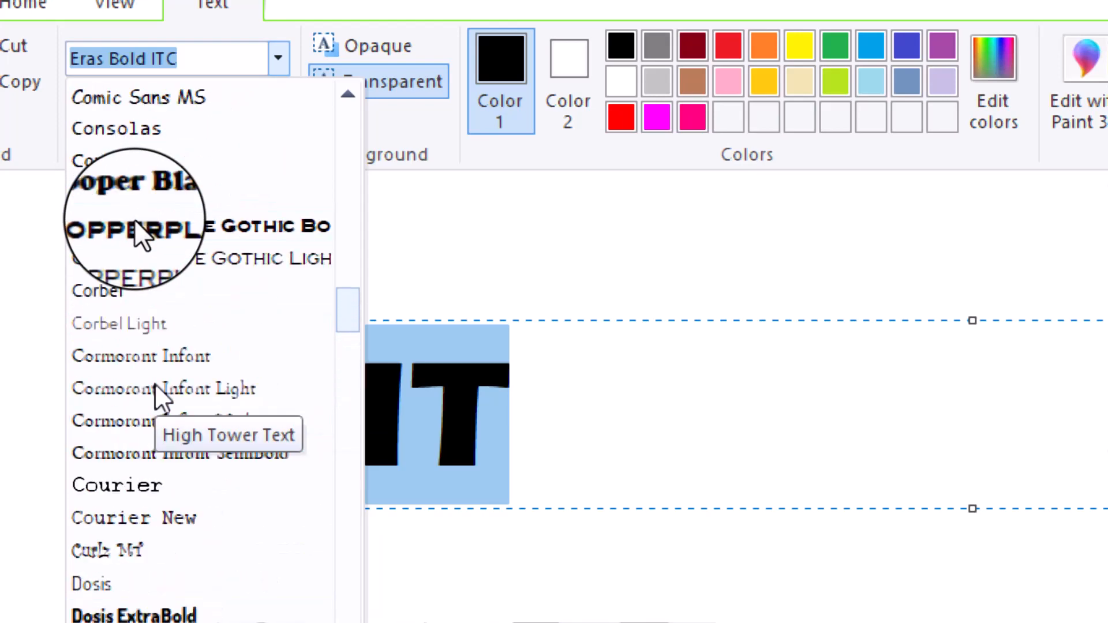
pyautogui.scroll(10, 155, 386)
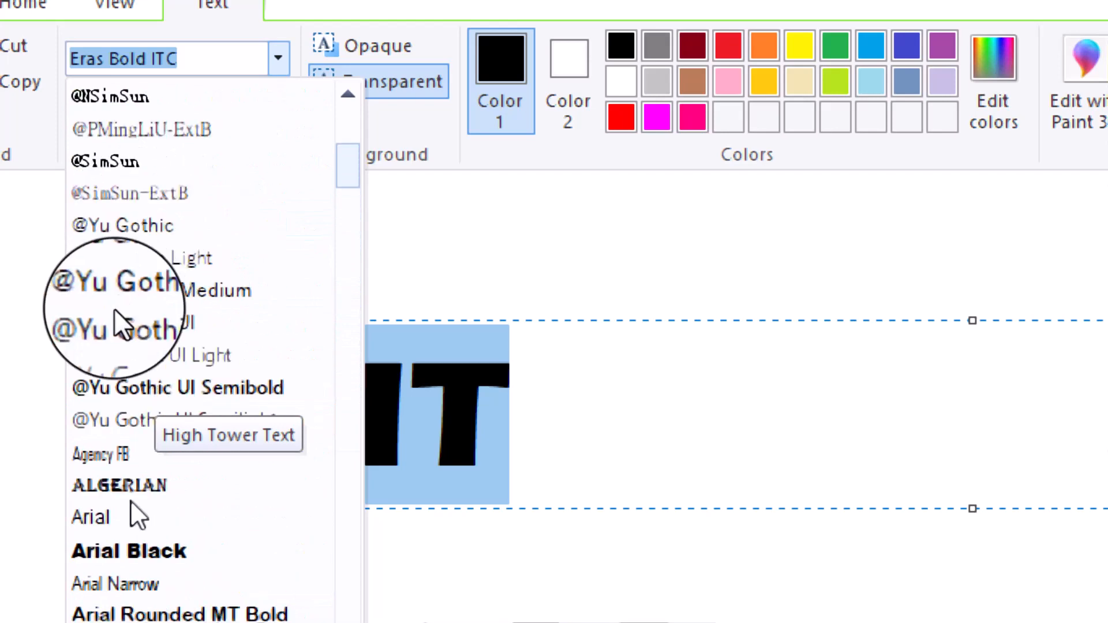
pyautogui.click(138, 553)
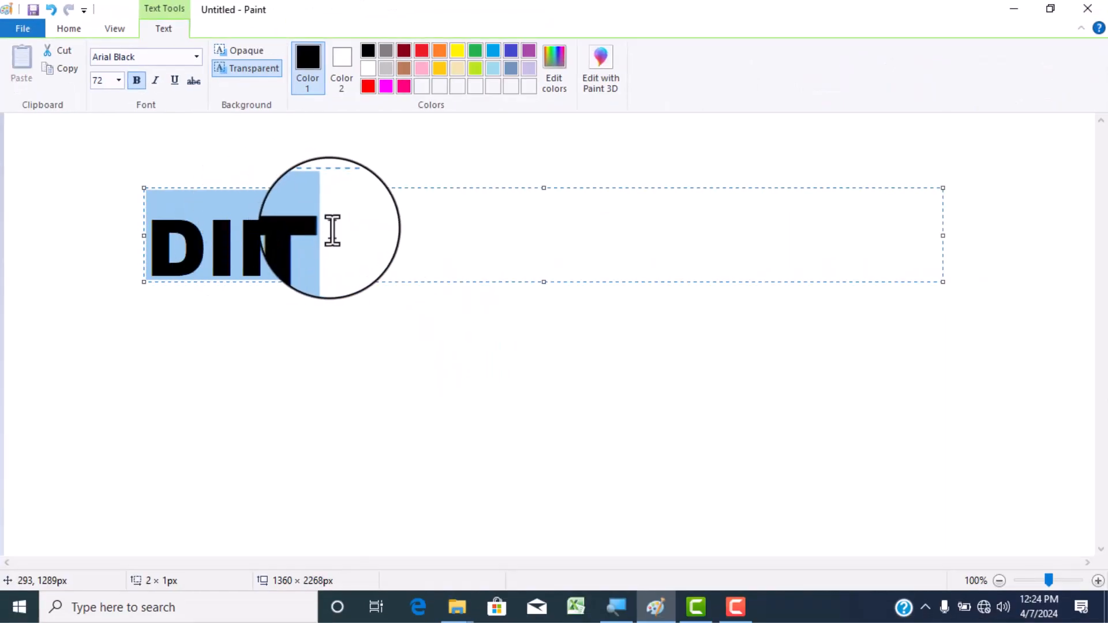
pyautogui.click(562, 383)
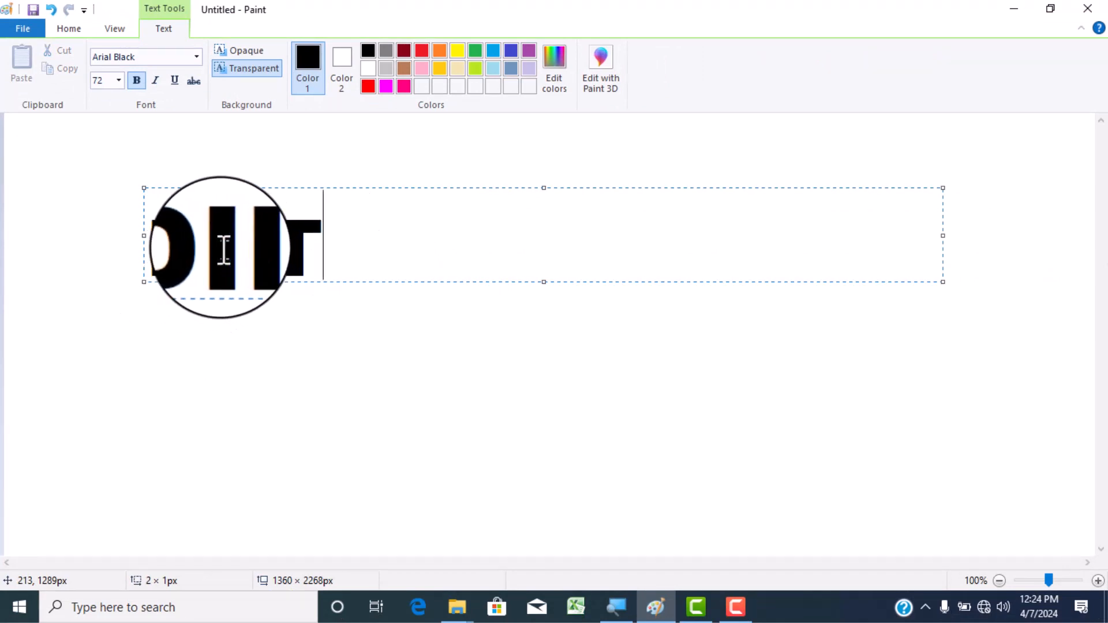
# - Colour the whole word DIIT red while it is still editable text
pyautogui.moveTo(156, 224); pyautogui.dragTo(336, 242)
pyautogui.click(332, 245)
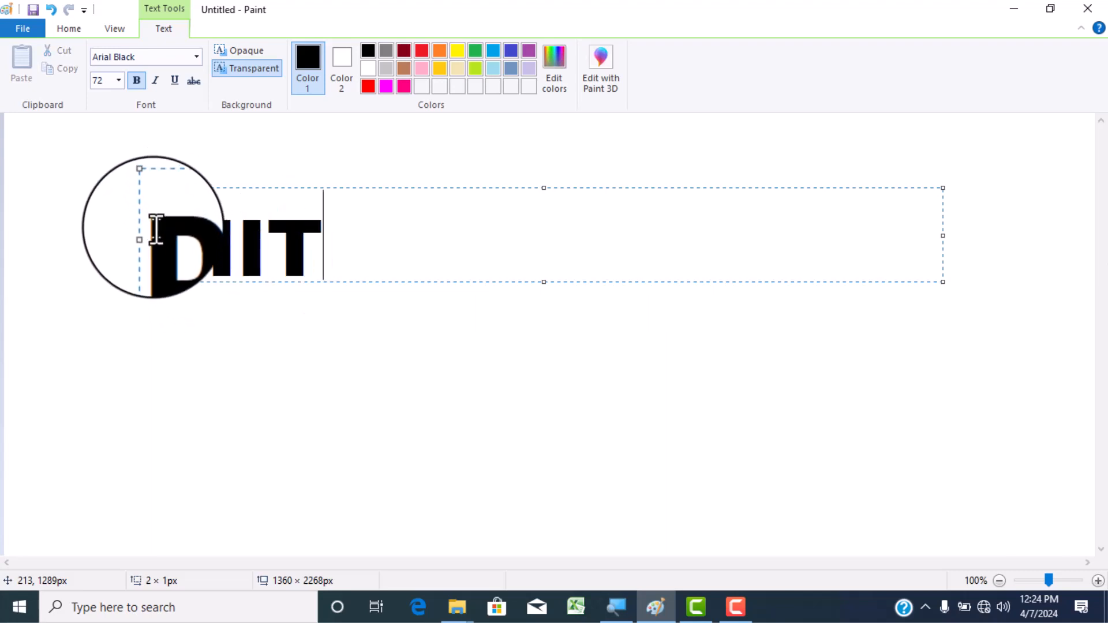
pyautogui.moveTo(153, 229); pyautogui.dragTo(319, 247)
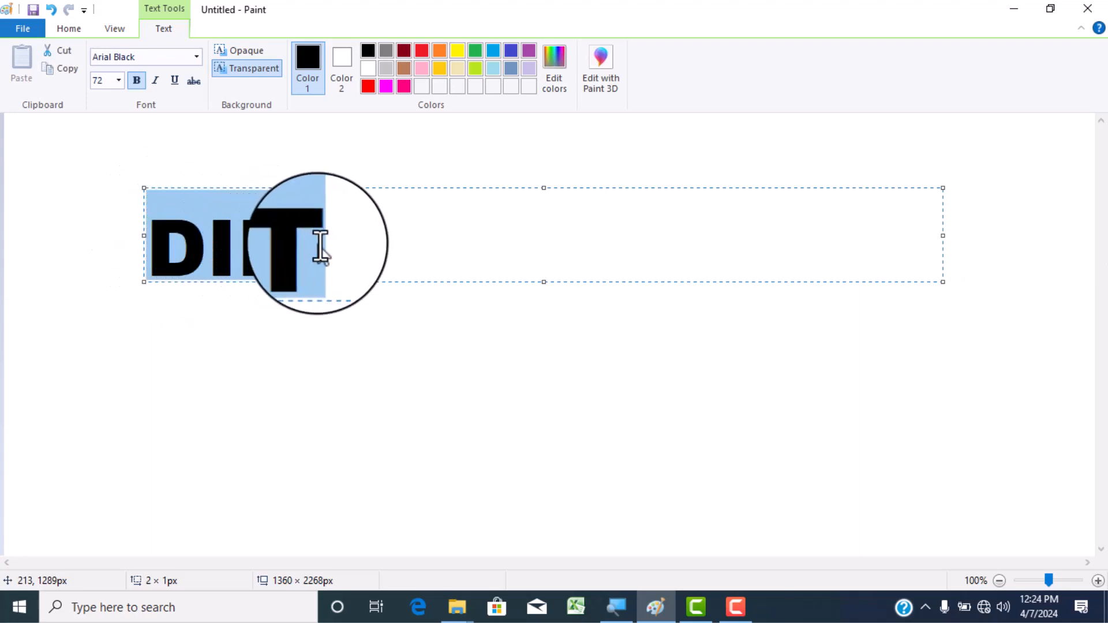
pyautogui.click(368, 86)
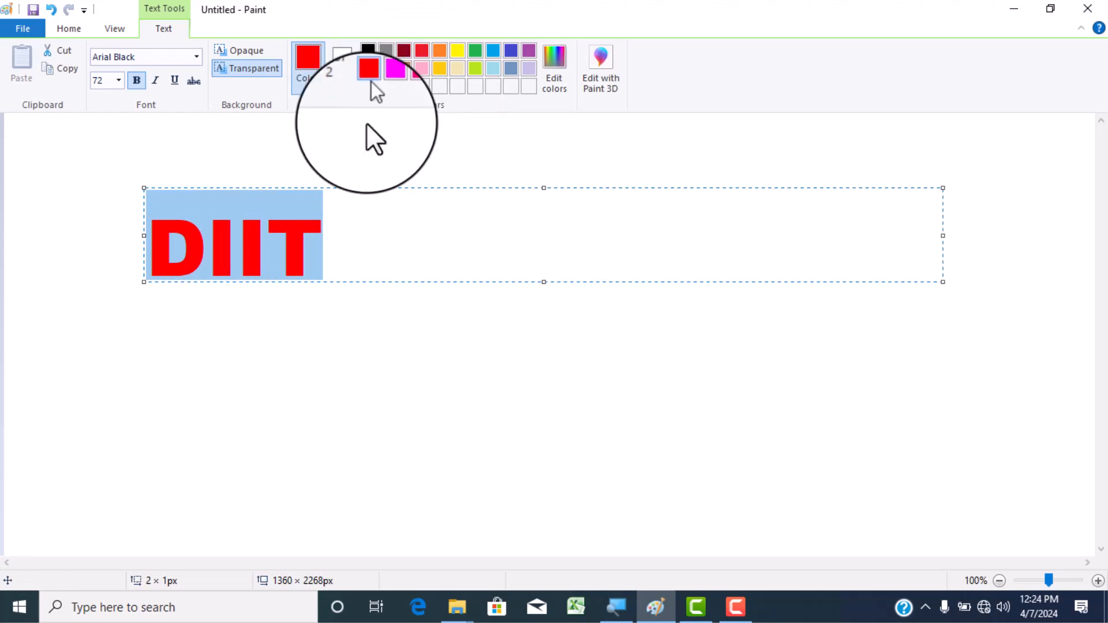
pyautogui.click(329, 242)
# - Recolour individual letters of the editable text: T green, the second I yellow and the first I indigo
pyautogui.moveTo(322, 245); pyautogui.dragTo(278, 257)
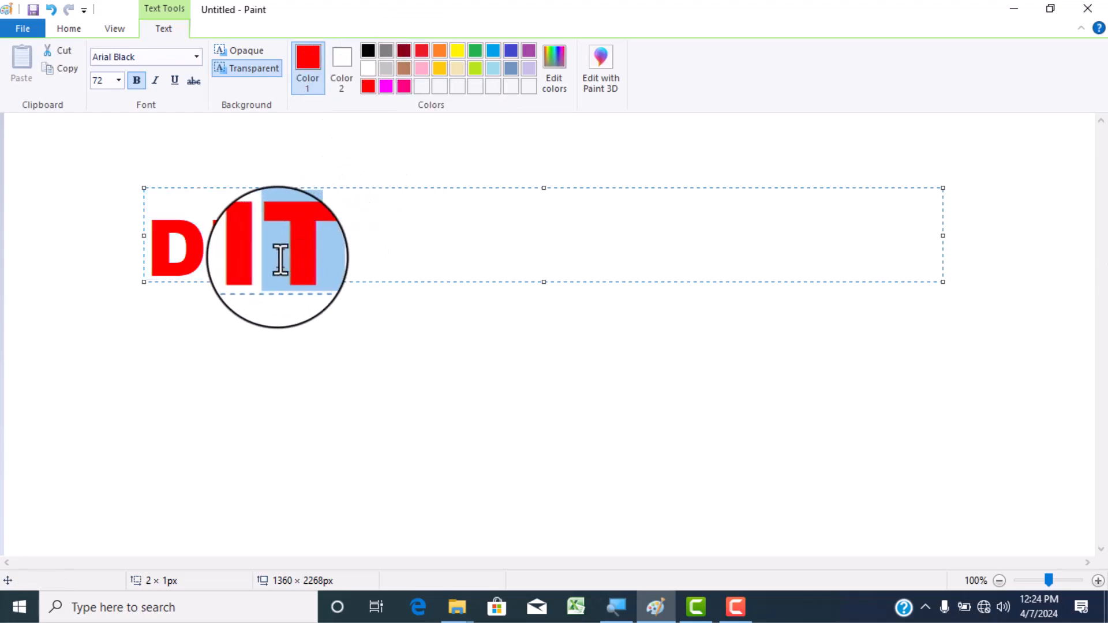
pyautogui.click(476, 50)
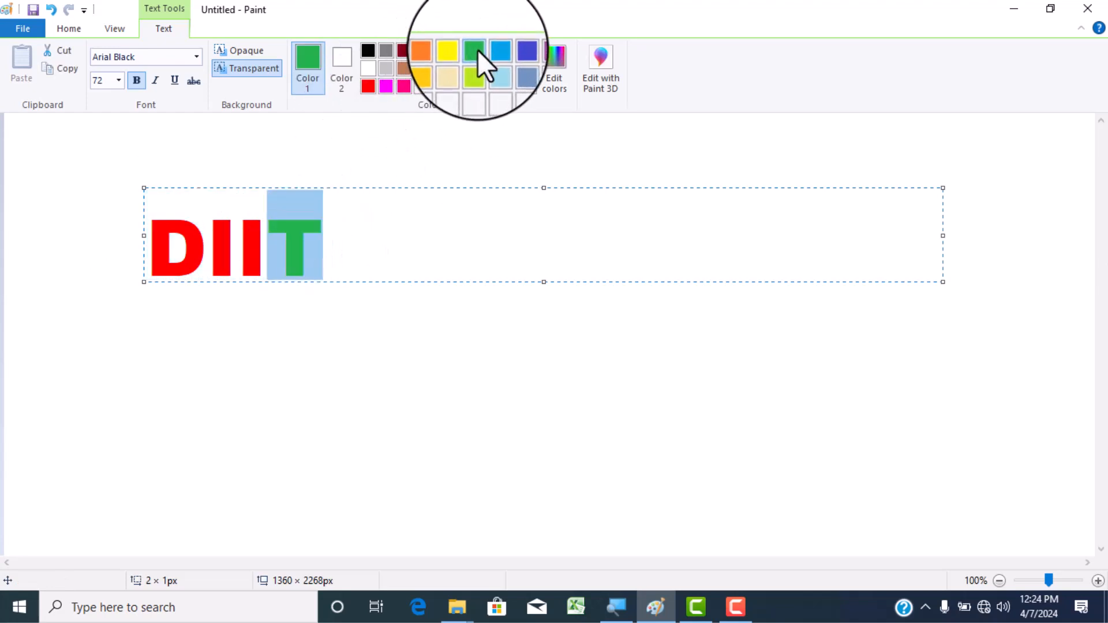
pyautogui.click(268, 255)
pyautogui.moveTo(267, 255); pyautogui.dragTo(251, 255)
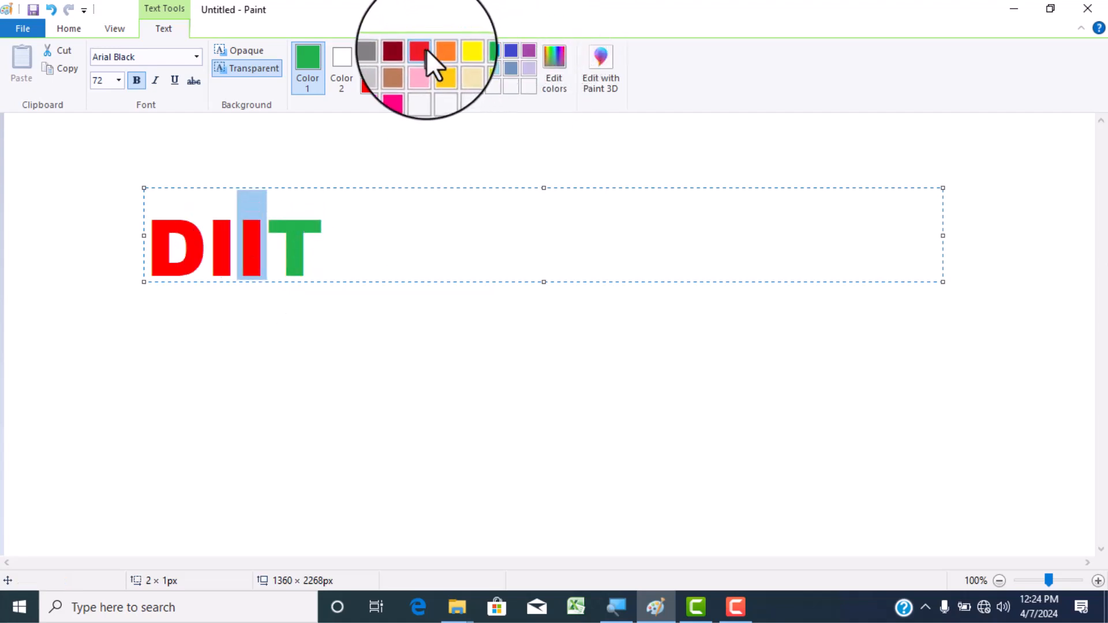
pyautogui.click(457, 50)
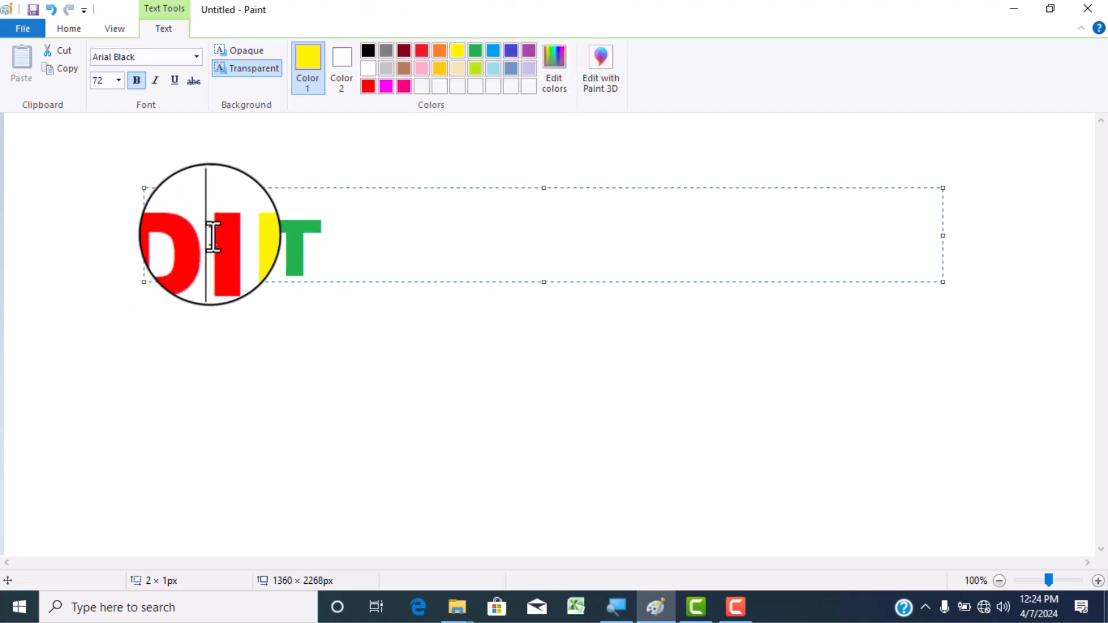
pyautogui.click(511, 50)
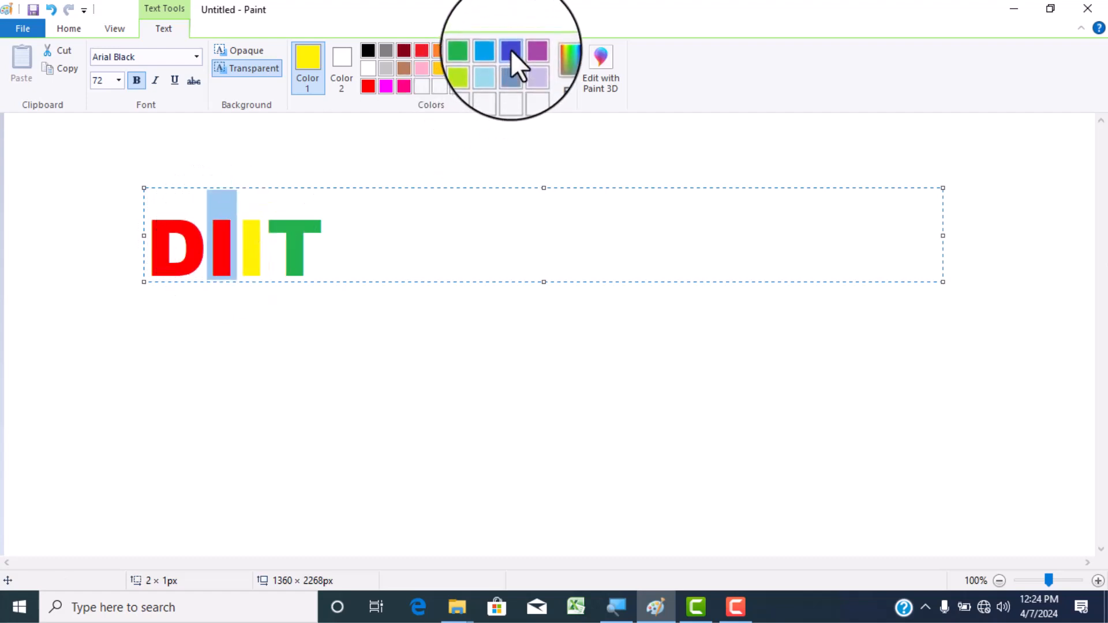
pyautogui.click(337, 262)
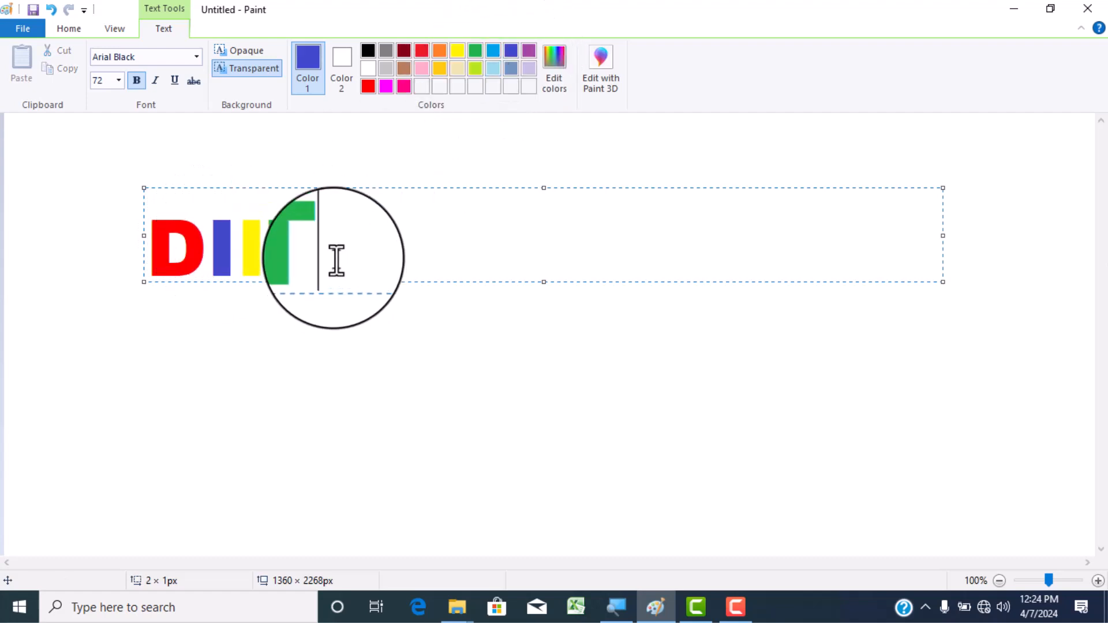
# - Set the whole word DIIT to black and commit the text to the canvas
pyautogui.moveTo(336, 261); pyautogui.dragTo(171, 268)
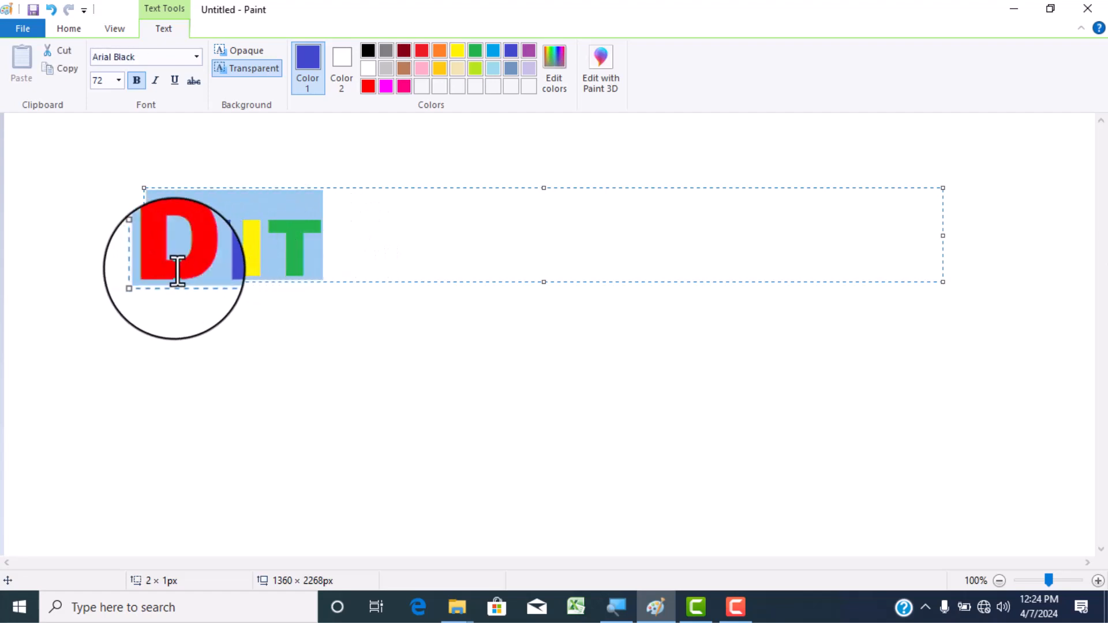
pyautogui.click(369, 49)
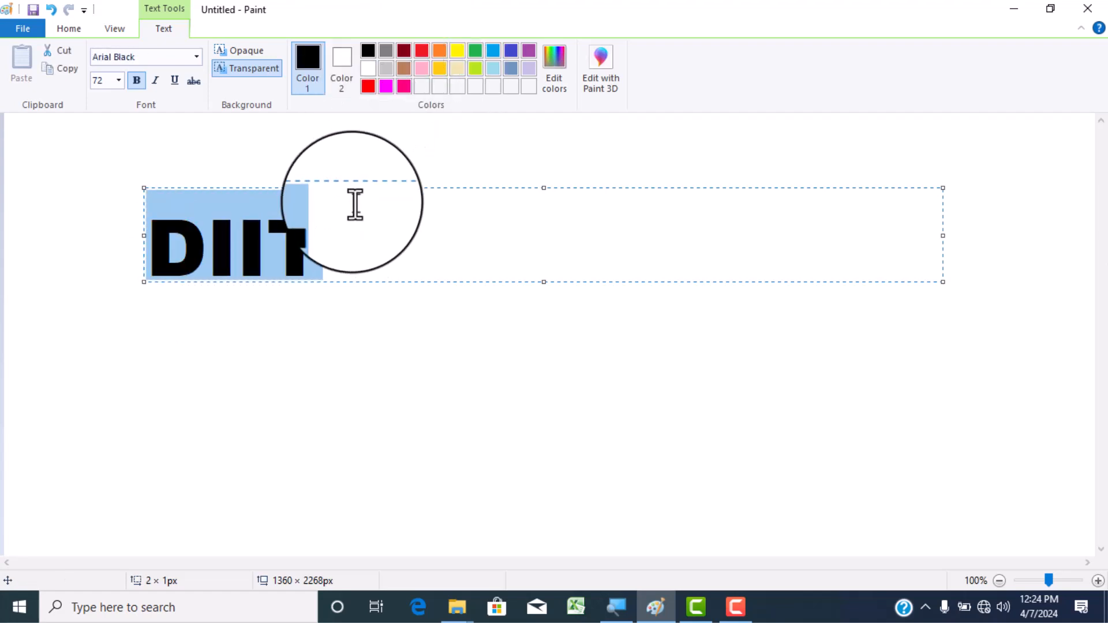
pyautogui.click(342, 233)
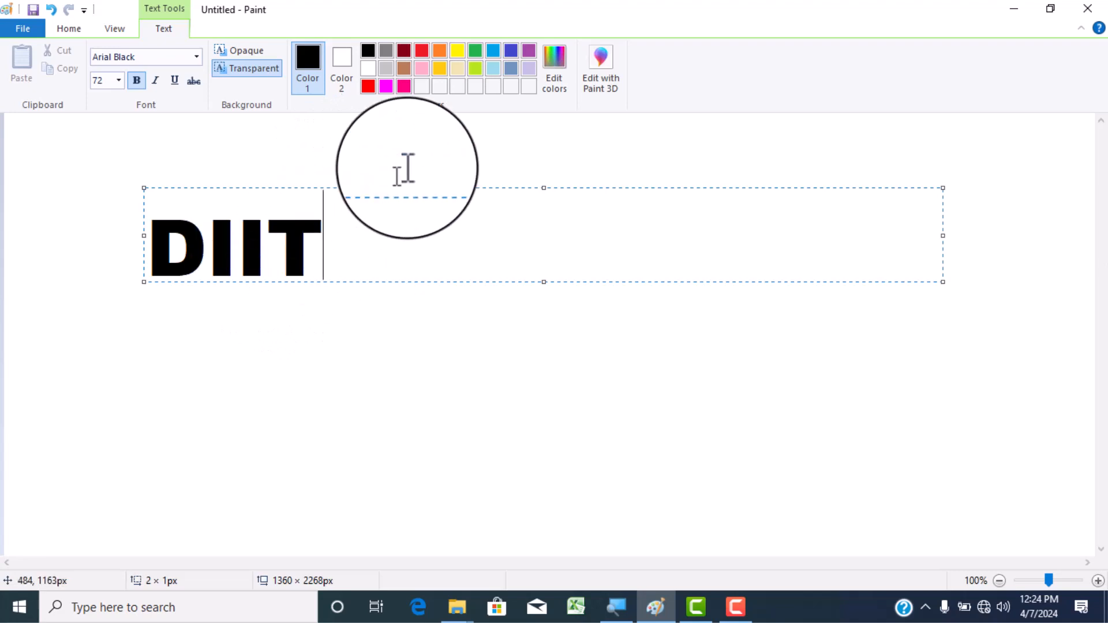
pyautogui.click(418, 148)
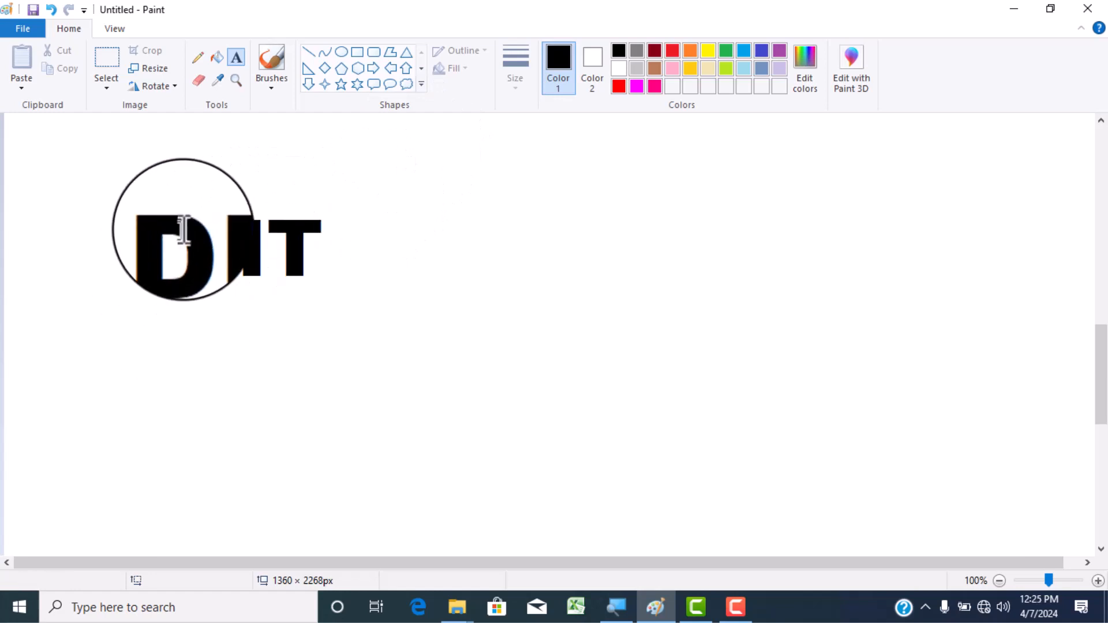
# - Fill the T and the second I of DIIT with red and the first I with green
pyautogui.click(217, 62)
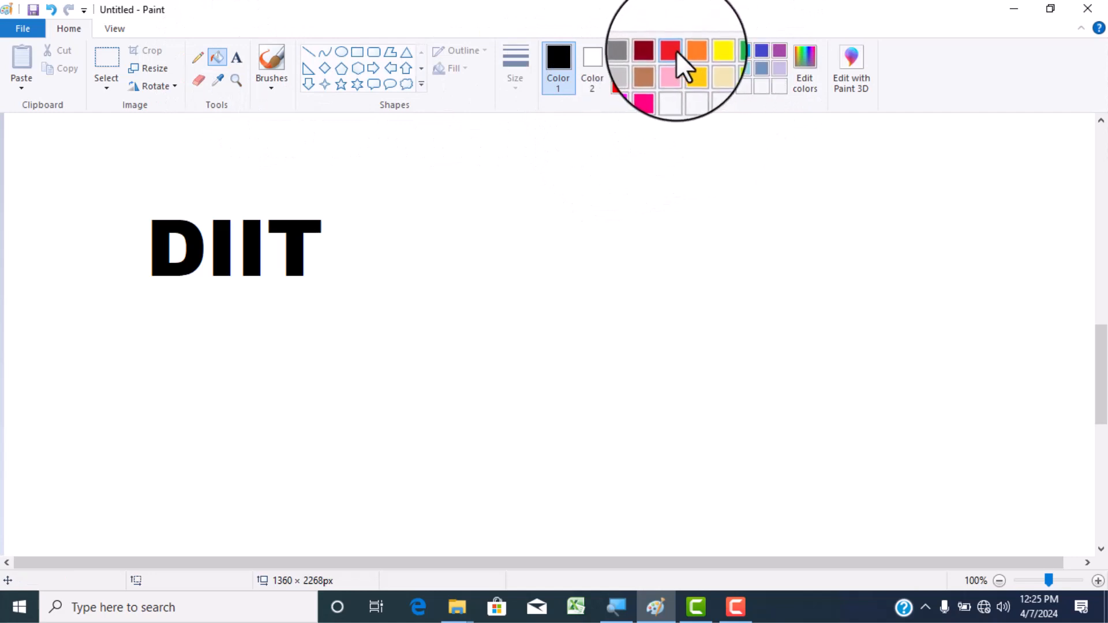
pyautogui.click(671, 52)
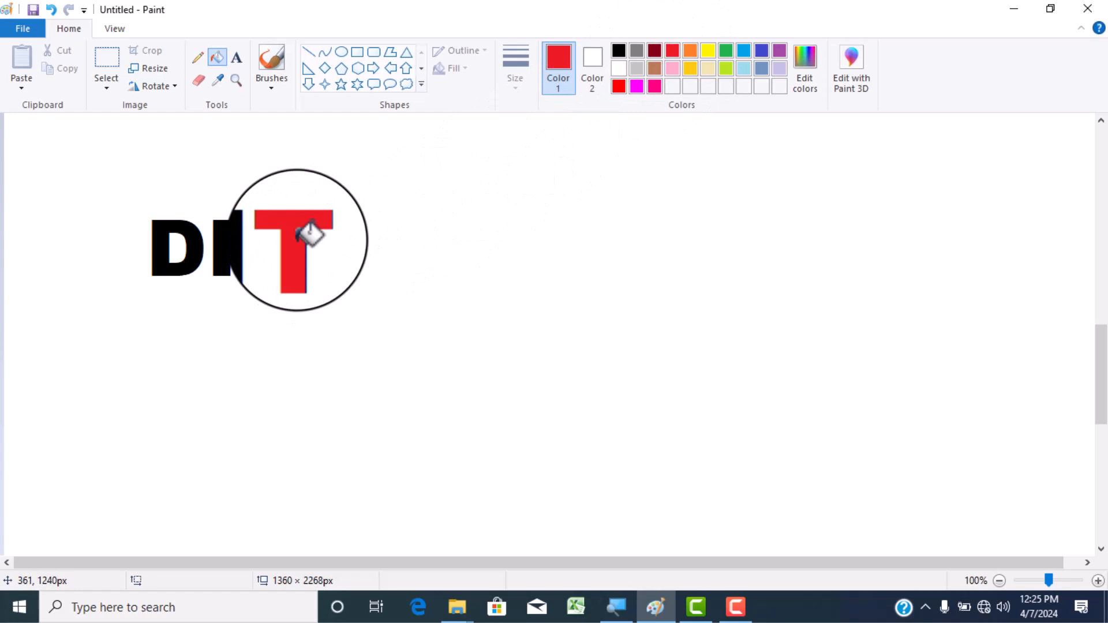
pyautogui.click(728, 54)
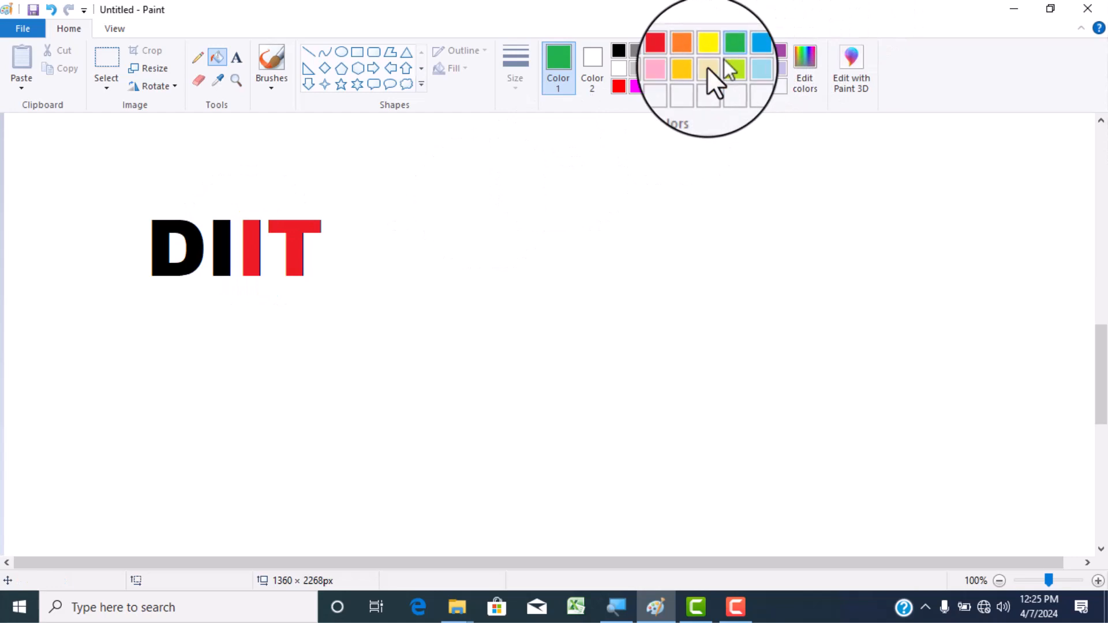
pyautogui.click(225, 237)
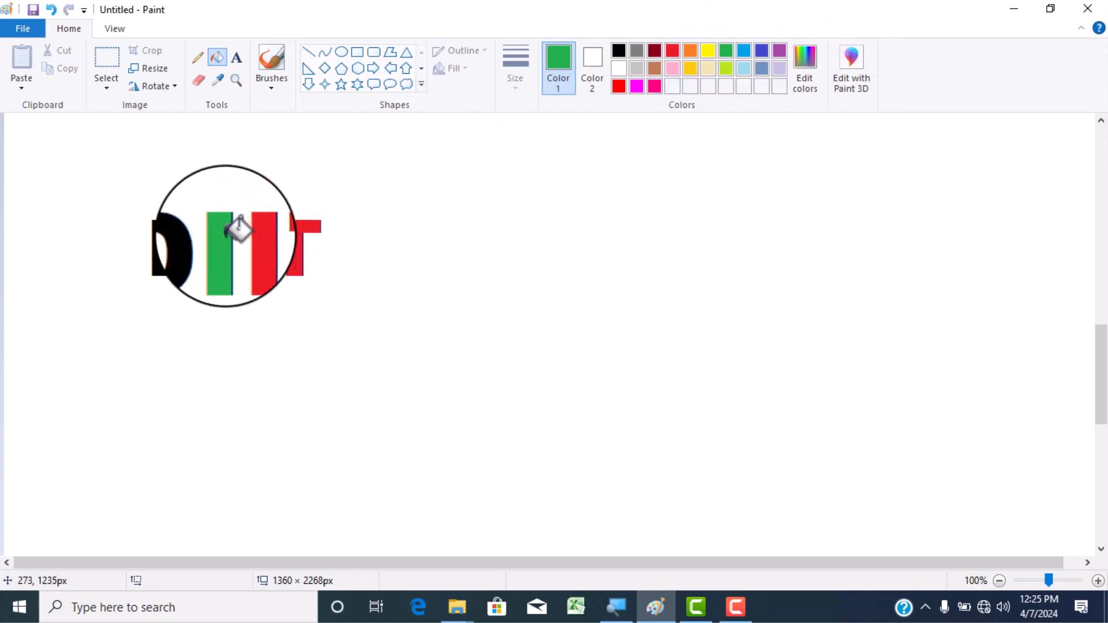
# - Fill the D of DIIT with indigo
pyautogui.click(708, 51)
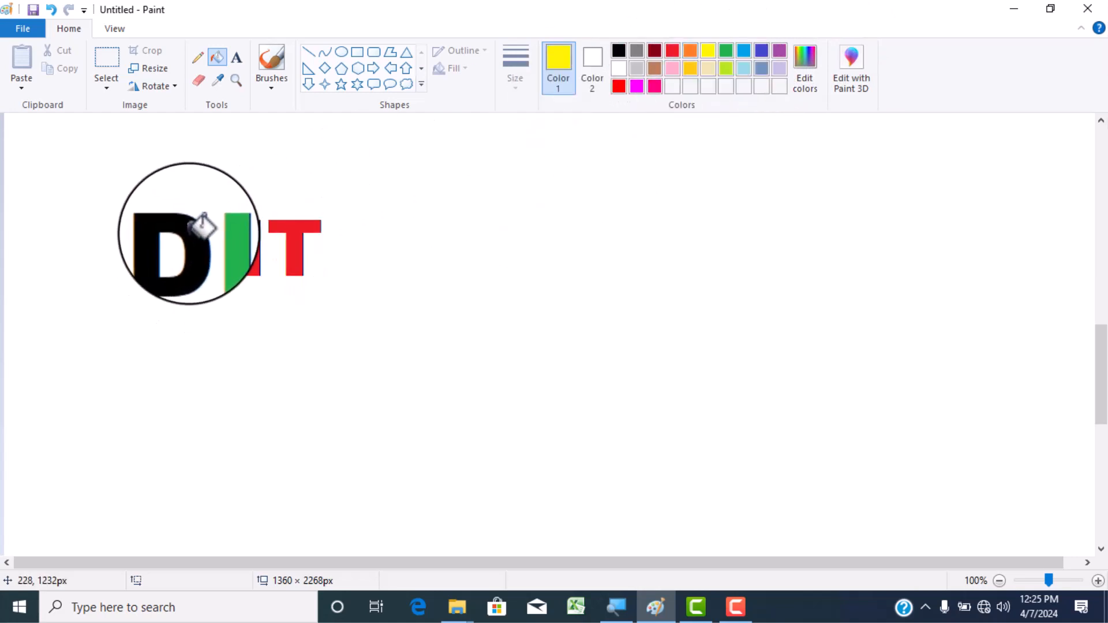
pyautogui.click(761, 51)
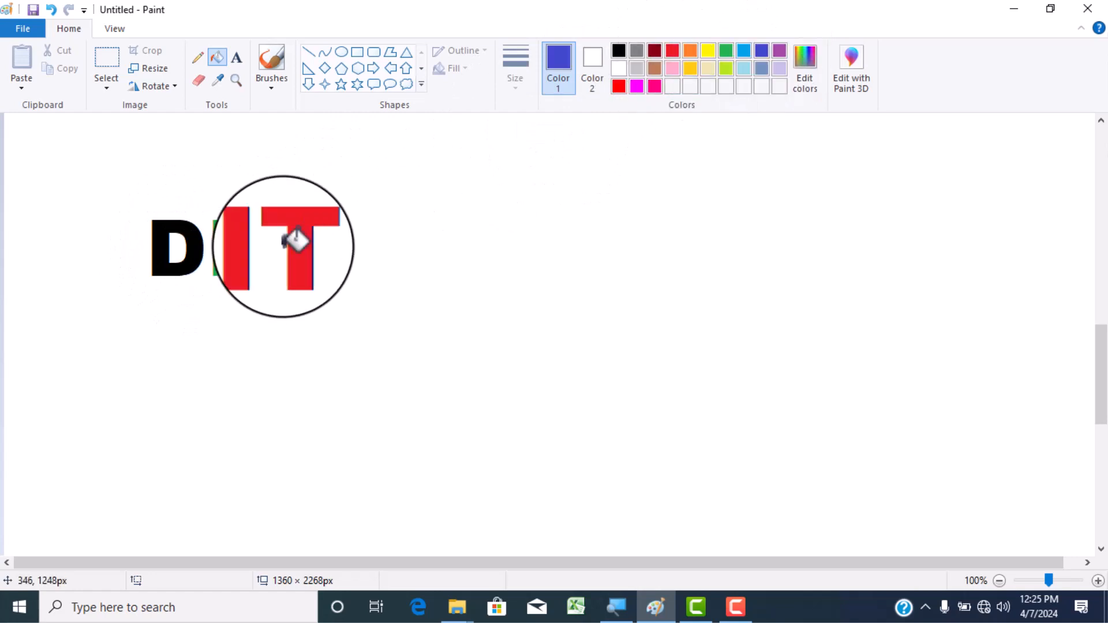
pyautogui.click(195, 239)
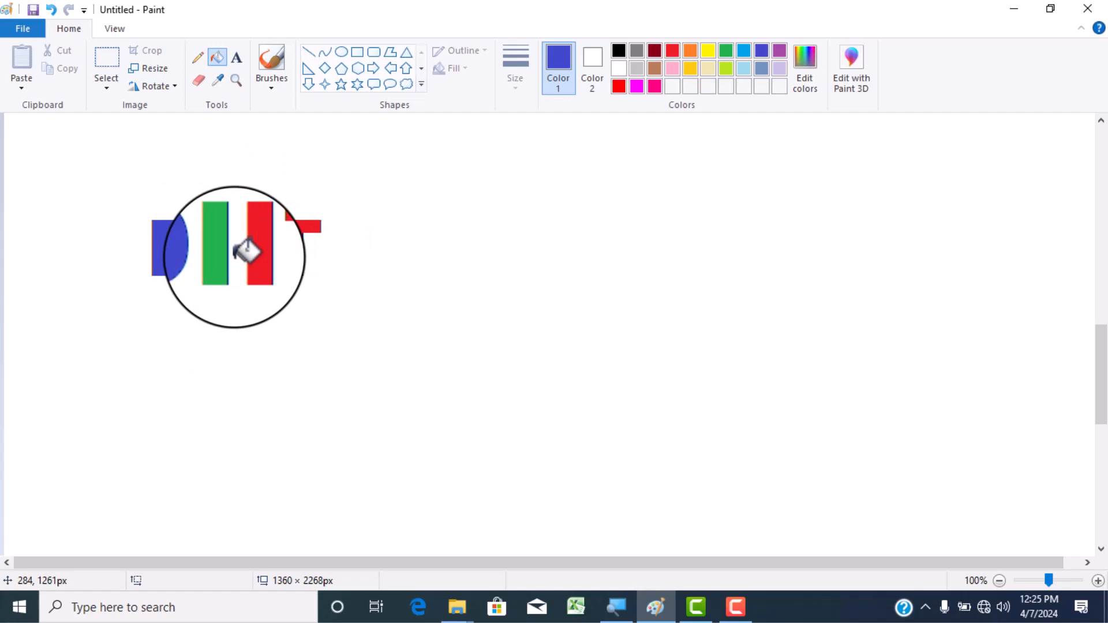
# - Clear the entire canvas and activate the Text tool with black as the foreground colour
pyautogui.hotkey('ctrl', 'a')
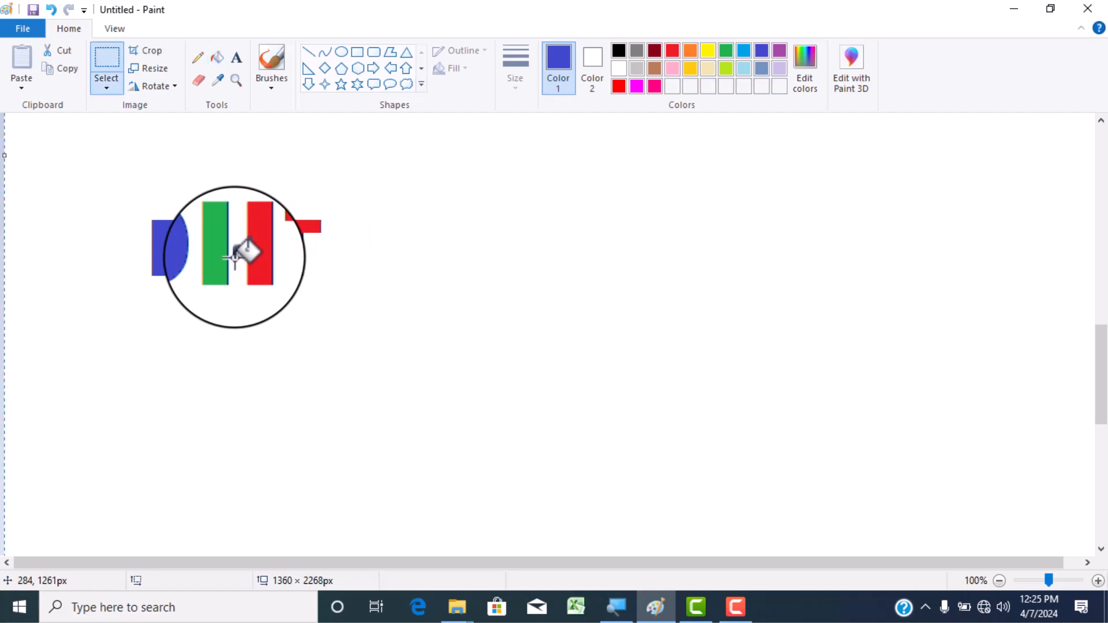
pyautogui.press('Delete')
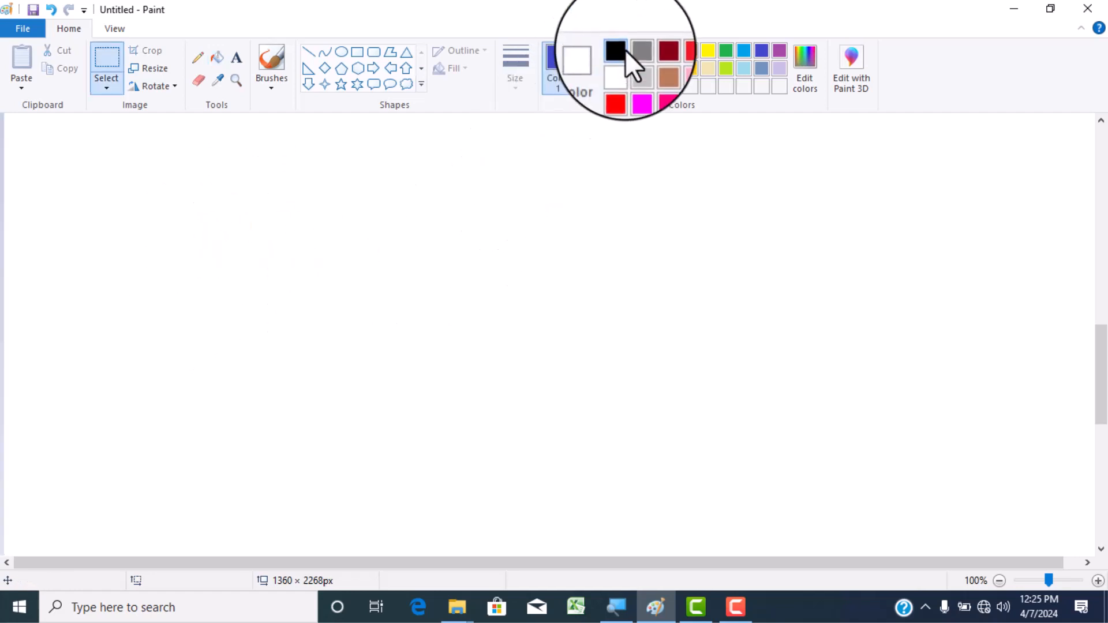
pyautogui.click(623, 51)
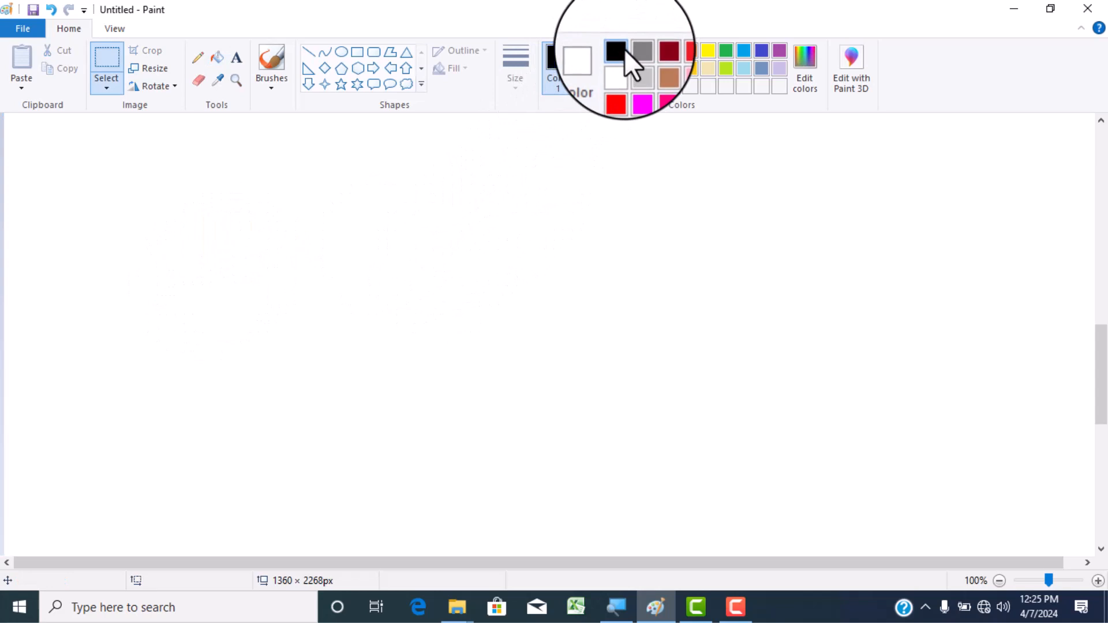
pyautogui.click(237, 62)
pyautogui.click(154, 268)
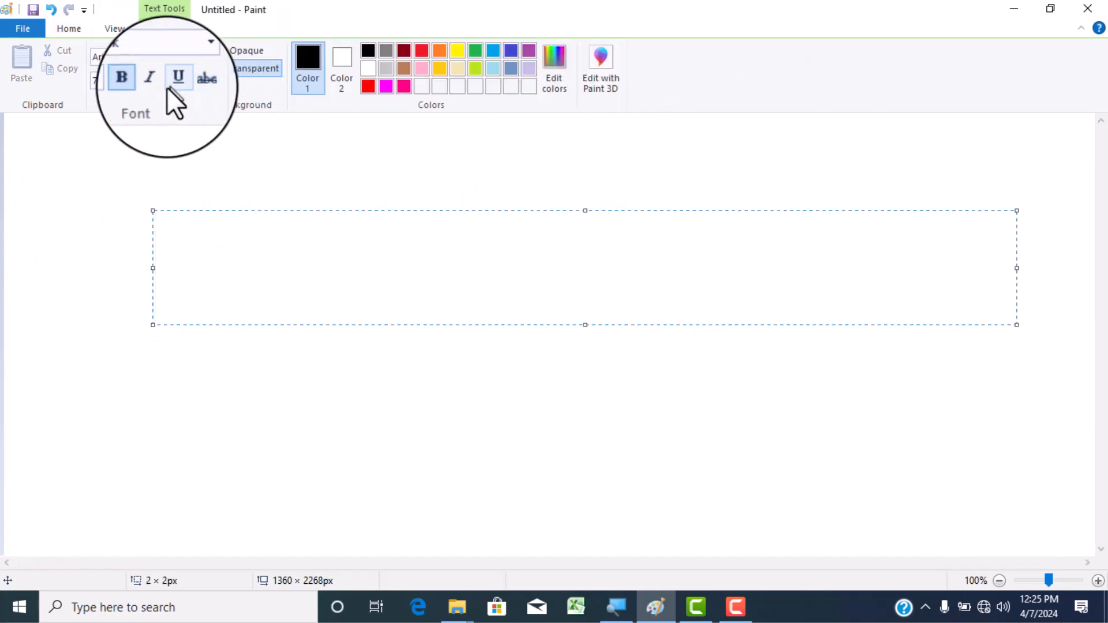
pyautogui.click(118, 79)
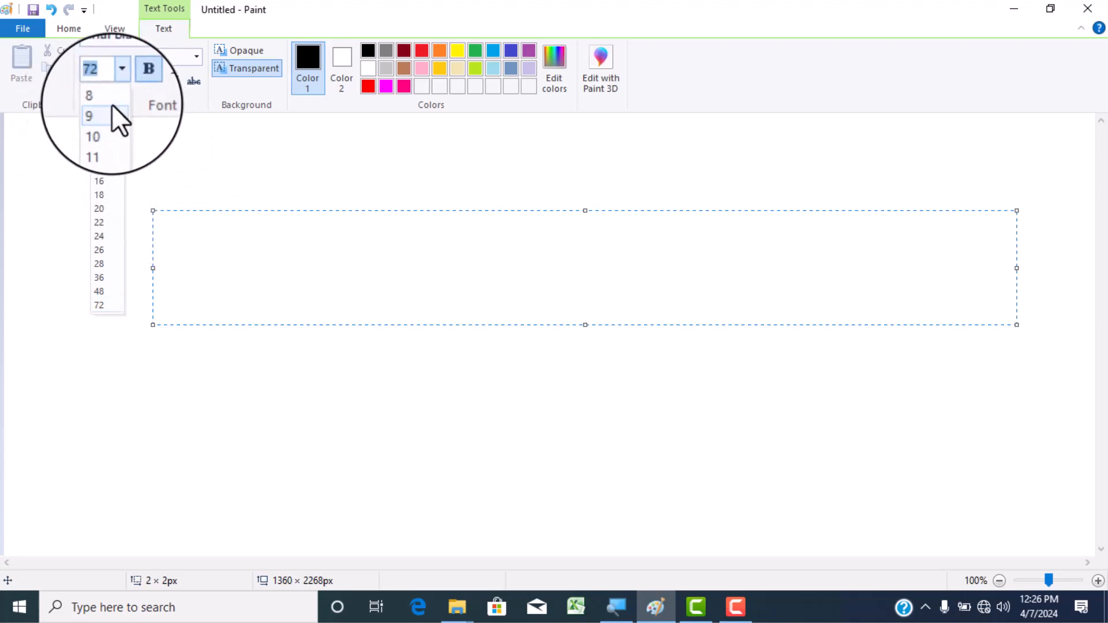
pyautogui.click(185, 219)
pyautogui.click(186, 199)
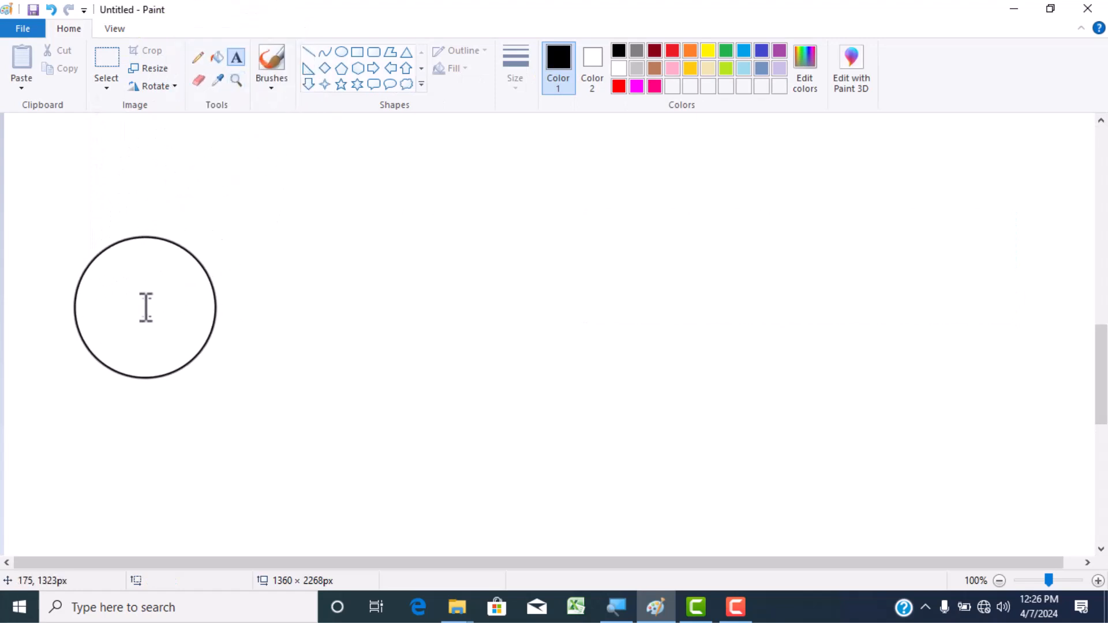
# - Start a text box on the blank canvas and set its font size to 150
pyautogui.click(155, 268)
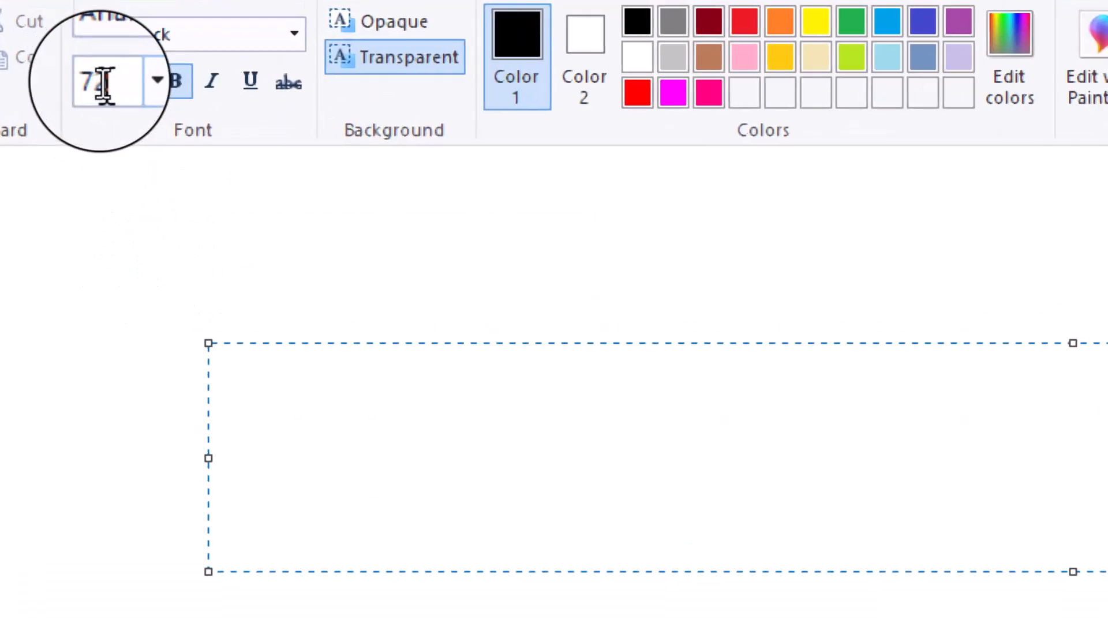
pyautogui.click(118, 81)
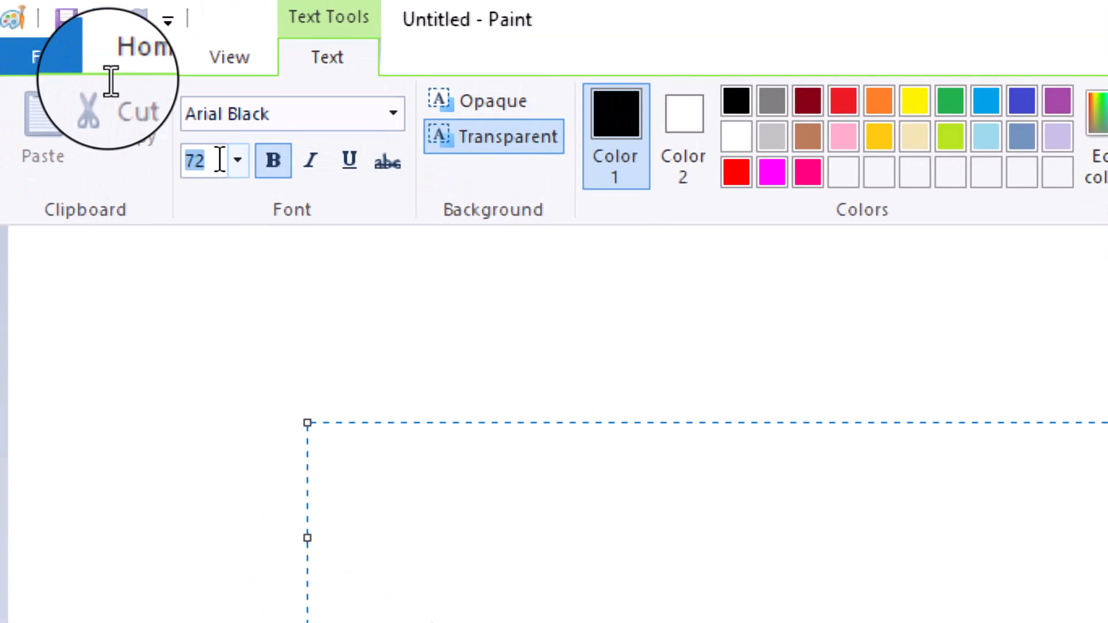
pyautogui.press('BackSpace')
pyautogui.write('150')
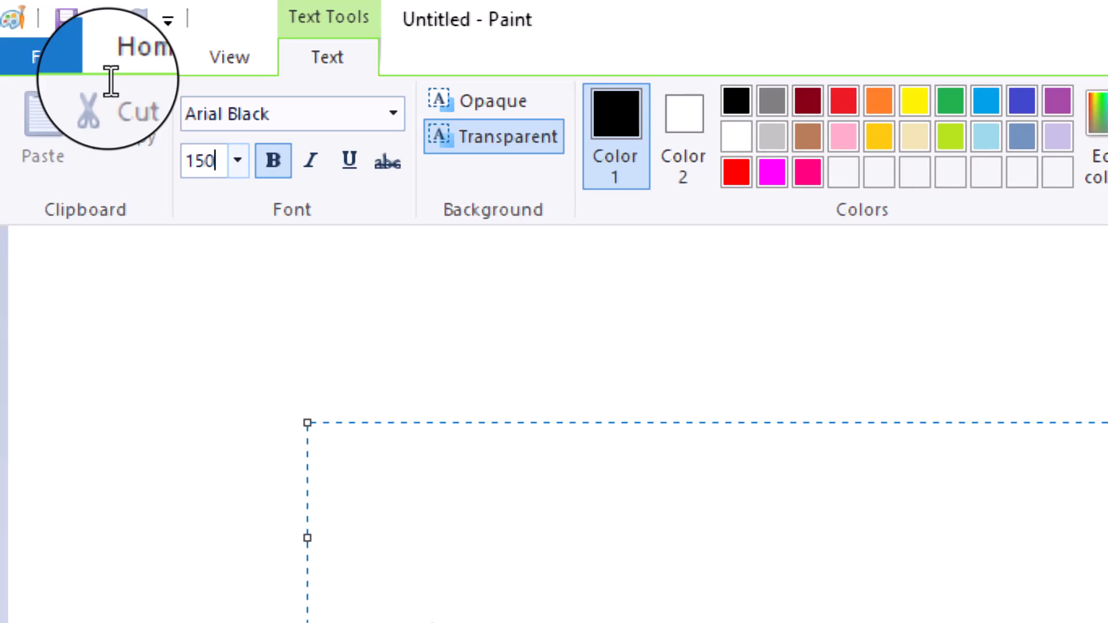
pyautogui.press('Return')
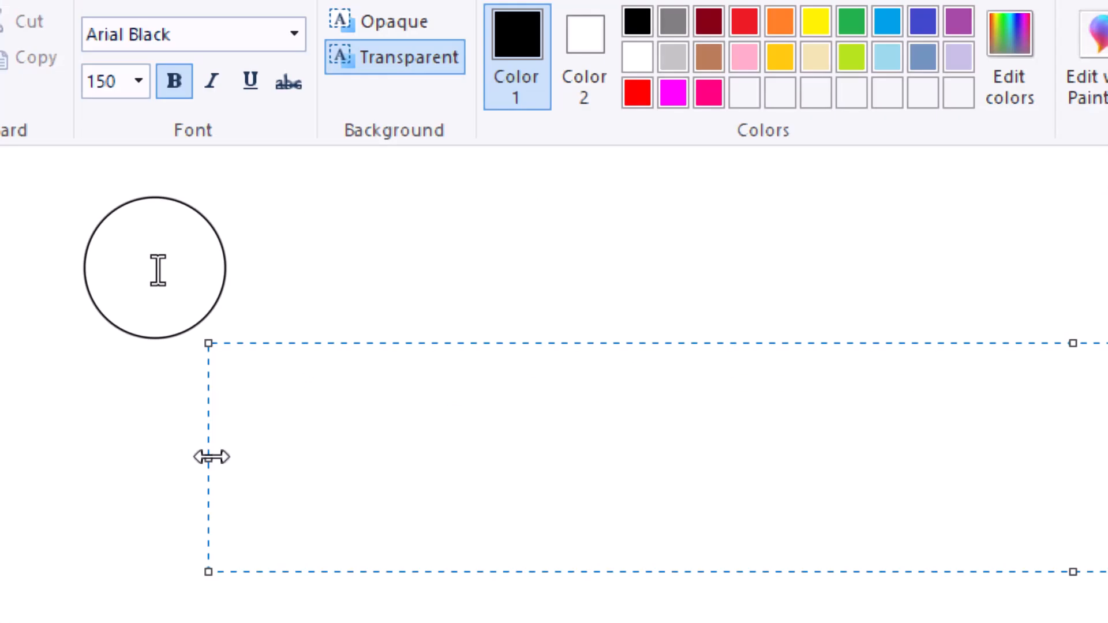
# - Place a fresh text box near the canvas's left edge, write DIIT in it and commit the text
pyautogui.click(290, 597)
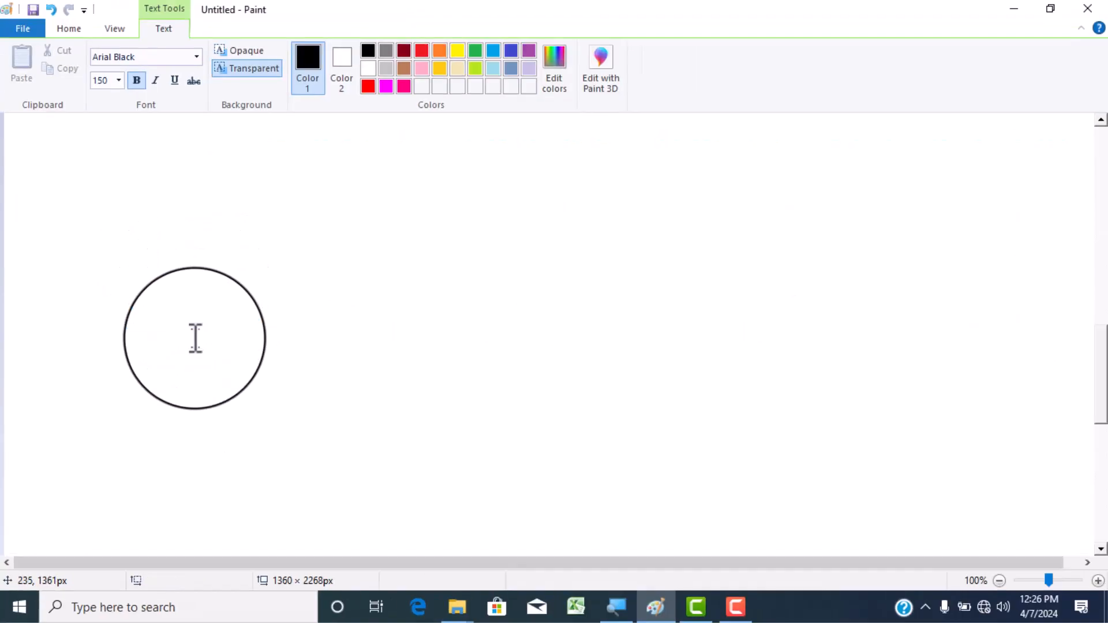
pyautogui.click(176, 277)
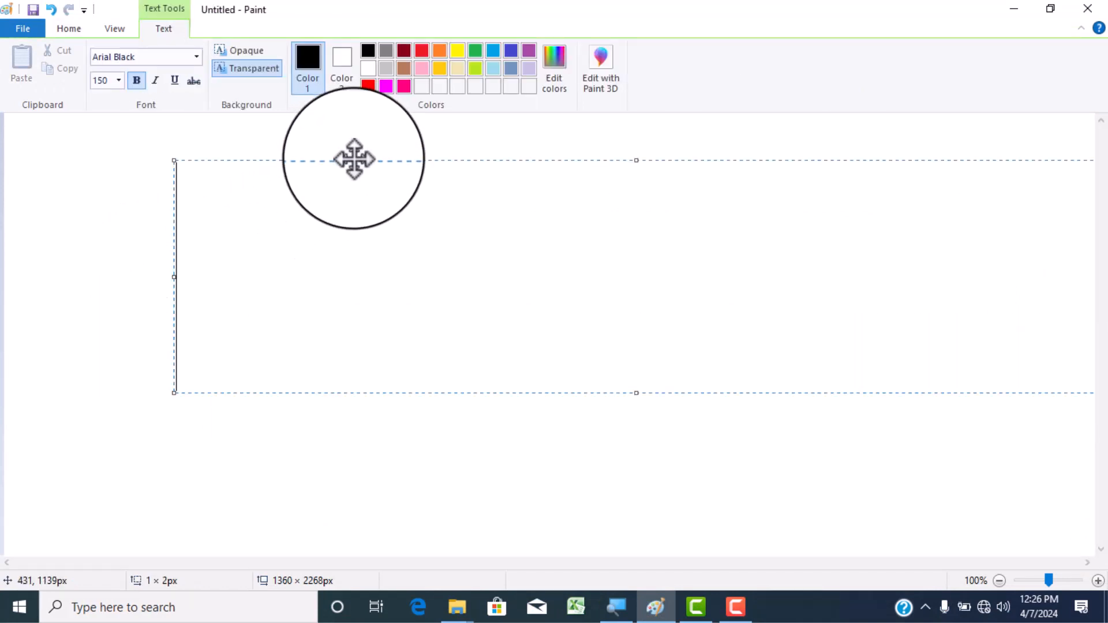
pyautogui.moveTo(354, 160); pyautogui.dragTo(287, 176)
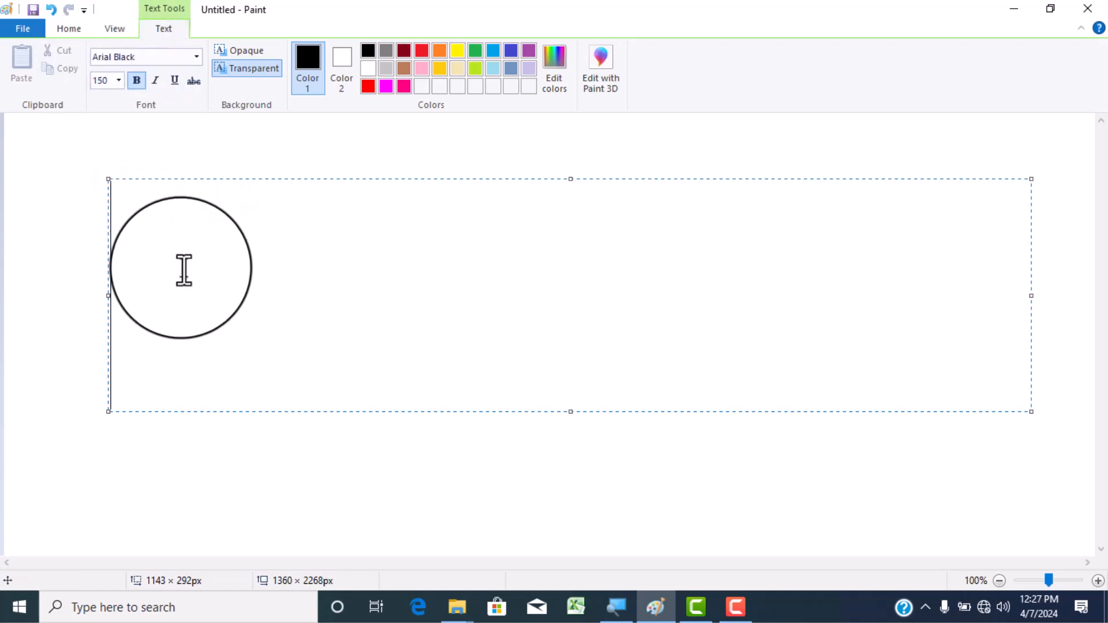
pyautogui.write('DIIT')
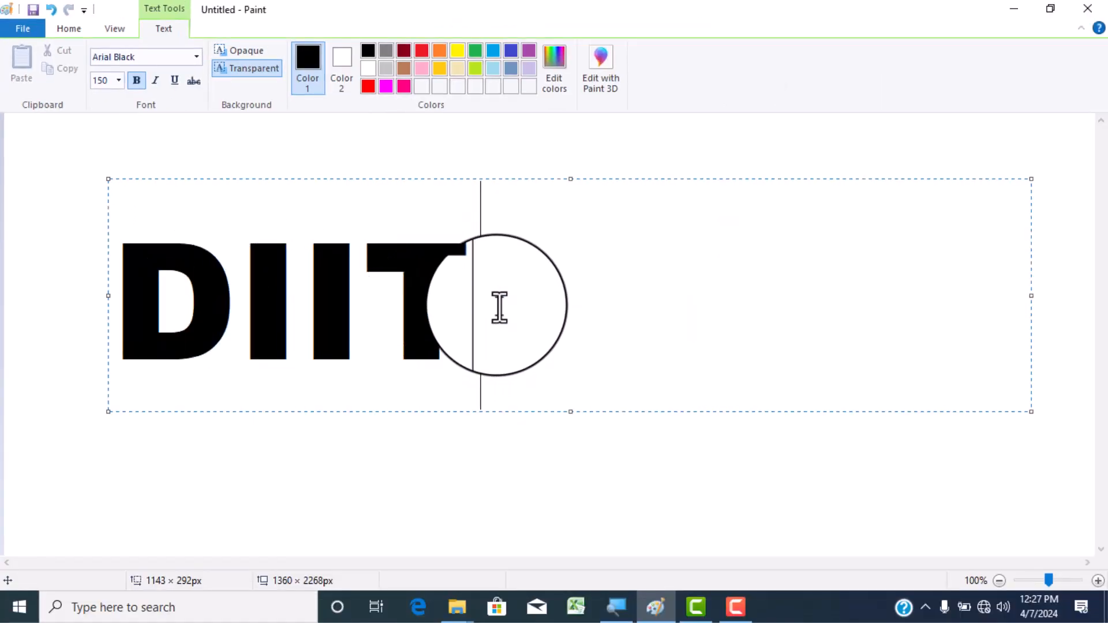
pyautogui.click(461, 166)
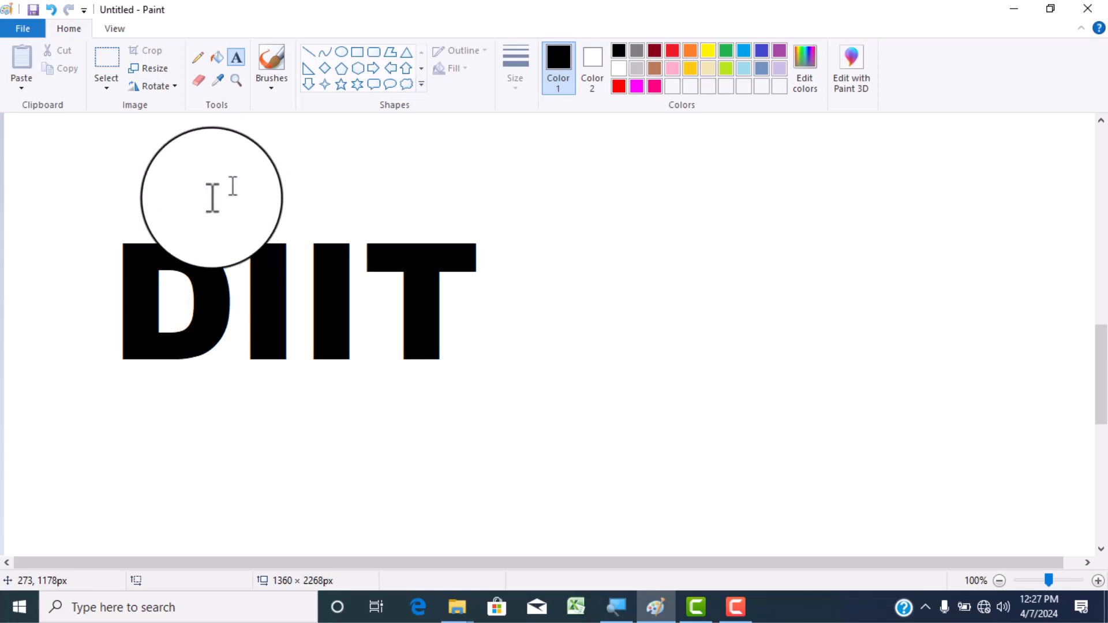
# - Activate the Eraser and demonstrate resizing it by enlarging, shrinking and enlarging it again
pyautogui.click(206, 82)
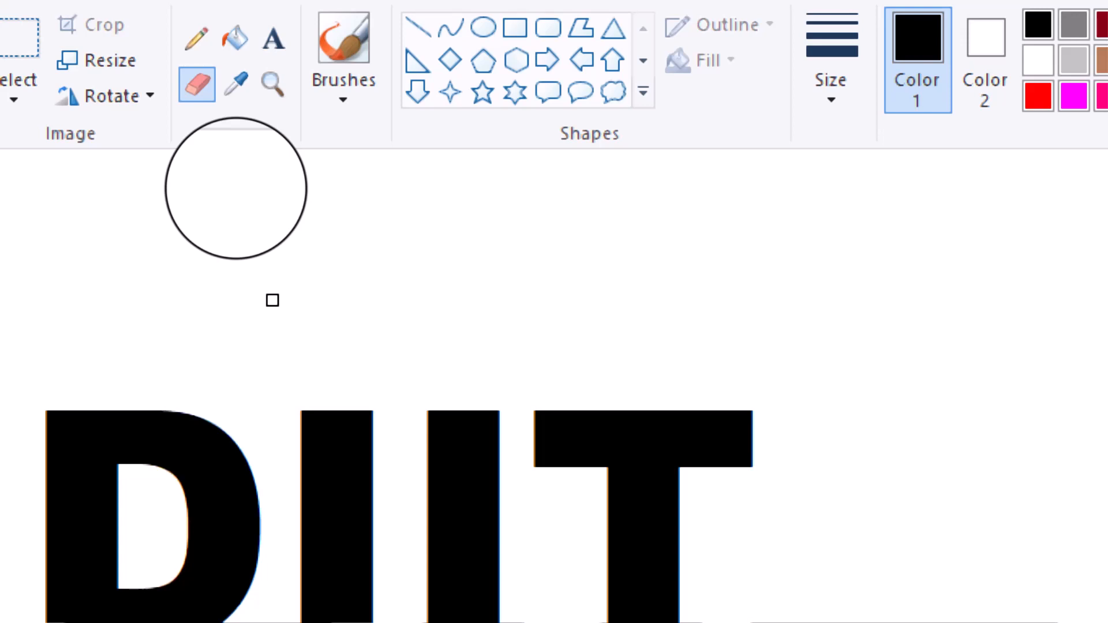
pyautogui.hotkey('ctrl', '+')
pyautogui.hotkey('ctrl', '+')
pyautogui.hotkey('ctrl', '+')
pyautogui.hotkey('ctrl', '+')
pyautogui.hotkey('ctrl', '+')
pyautogui.hotkey('ctrl', '+')
pyautogui.hotkey('ctrl', '+')
pyautogui.hotkey('ctrl', '+')
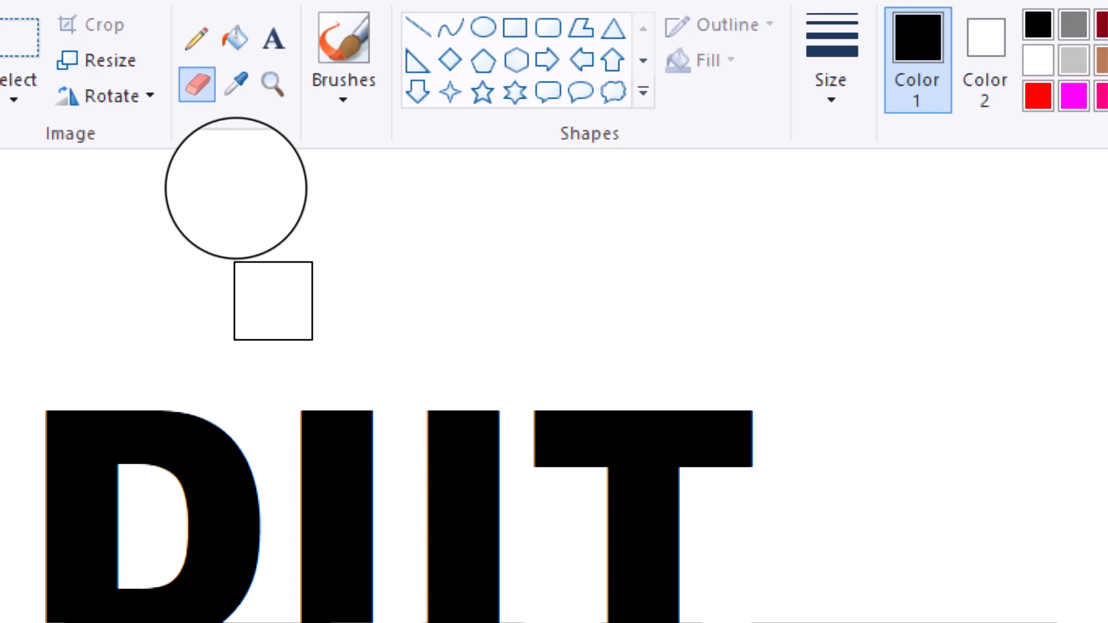
pyautogui.hotkey('ctrl', '-')
pyautogui.hotkey('ctrl', '-')
pyautogui.hotkey('ctrl', '-')
pyautogui.hotkey('ctrl', '-')
pyautogui.hotkey('ctrl', '-')
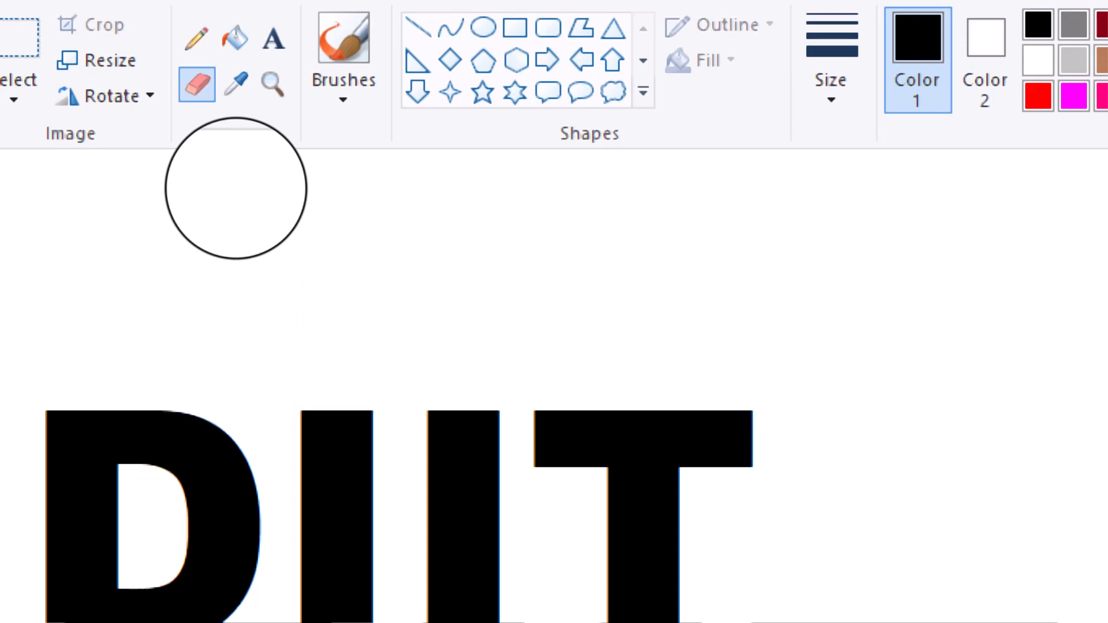
pyautogui.hotkey('ctrl', '+')
pyautogui.hotkey('ctrl', '+')
pyautogui.hotkey('ctrl', '+')
pyautogui.hotkey('ctrl', '+')
pyautogui.hotkey('ctrl', '+')
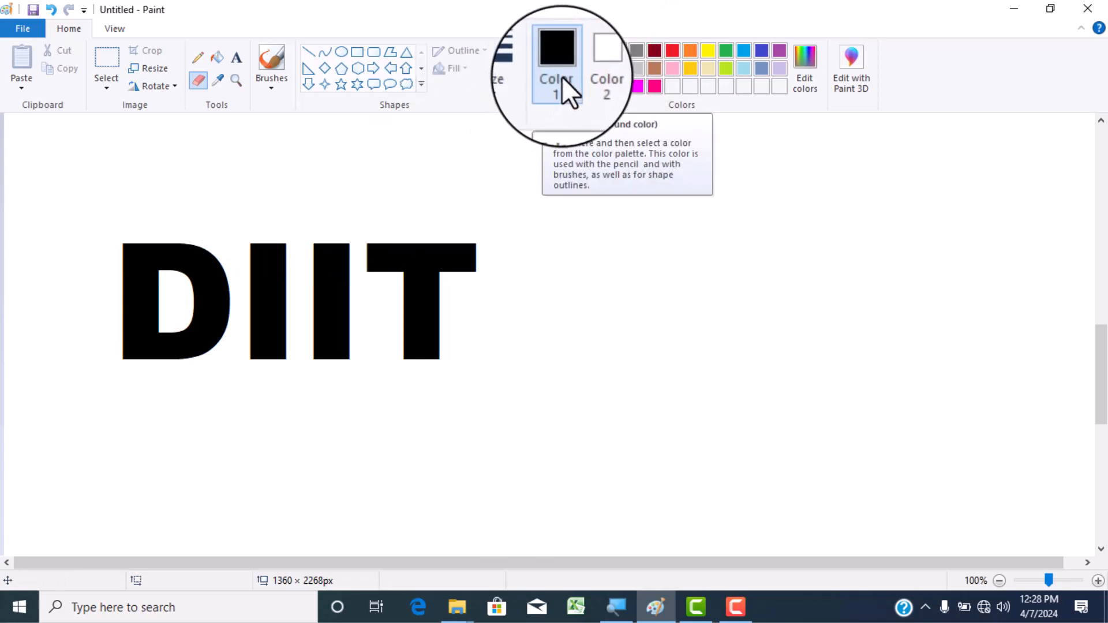
# - Try red, yellow and green as Color 2 for the Eraser, and settle on bright pink
pyautogui.click(589, 65)
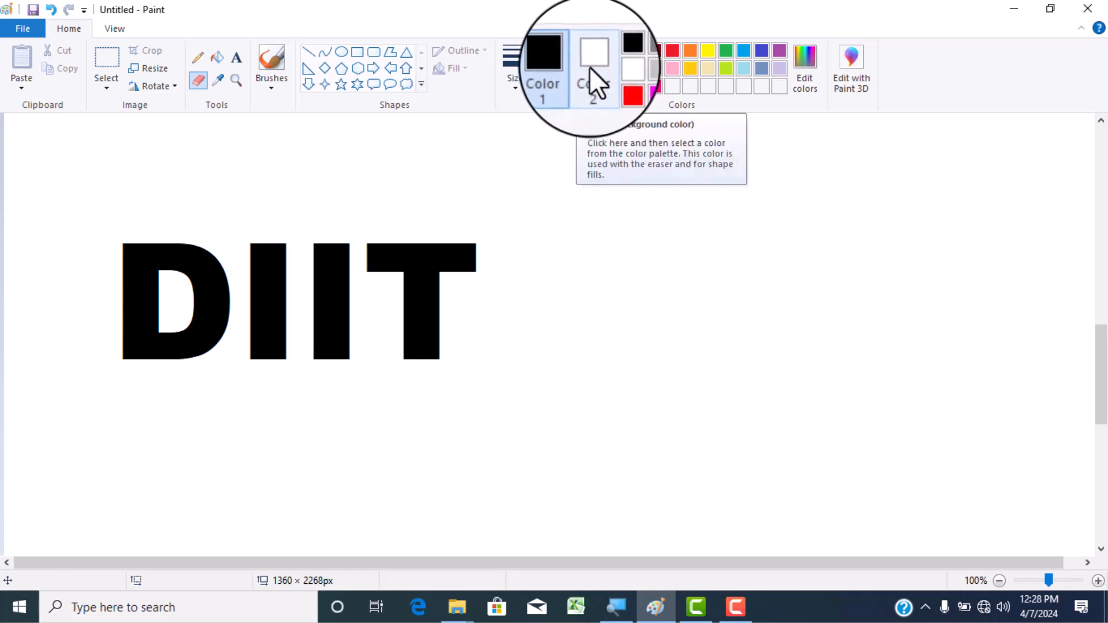
pyautogui.click(619, 86)
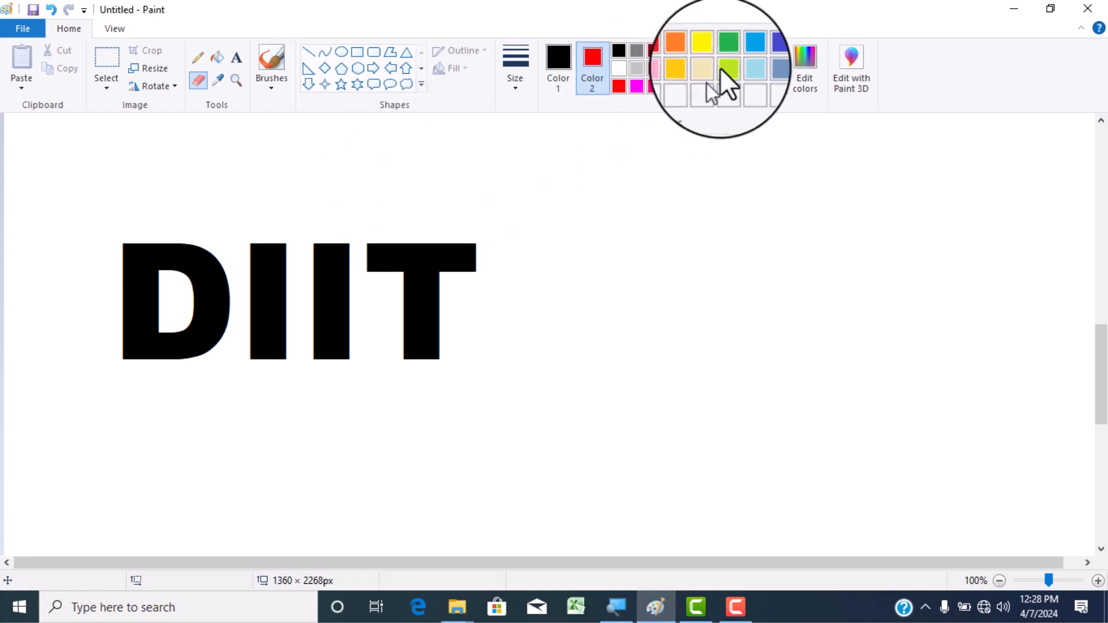
pyautogui.click(707, 52)
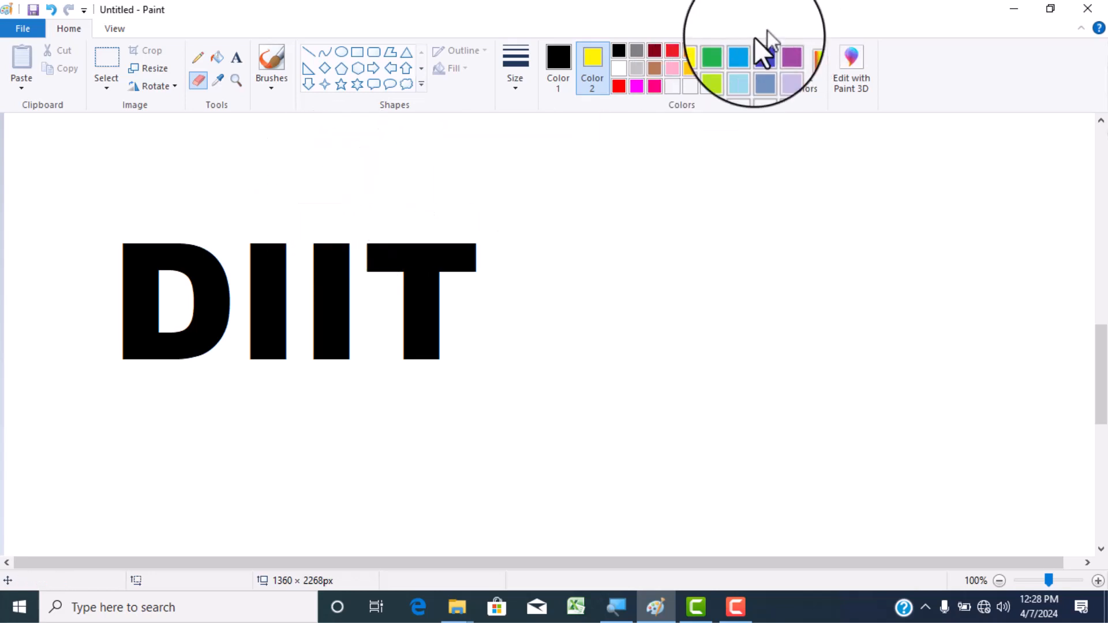
pyautogui.click(726, 51)
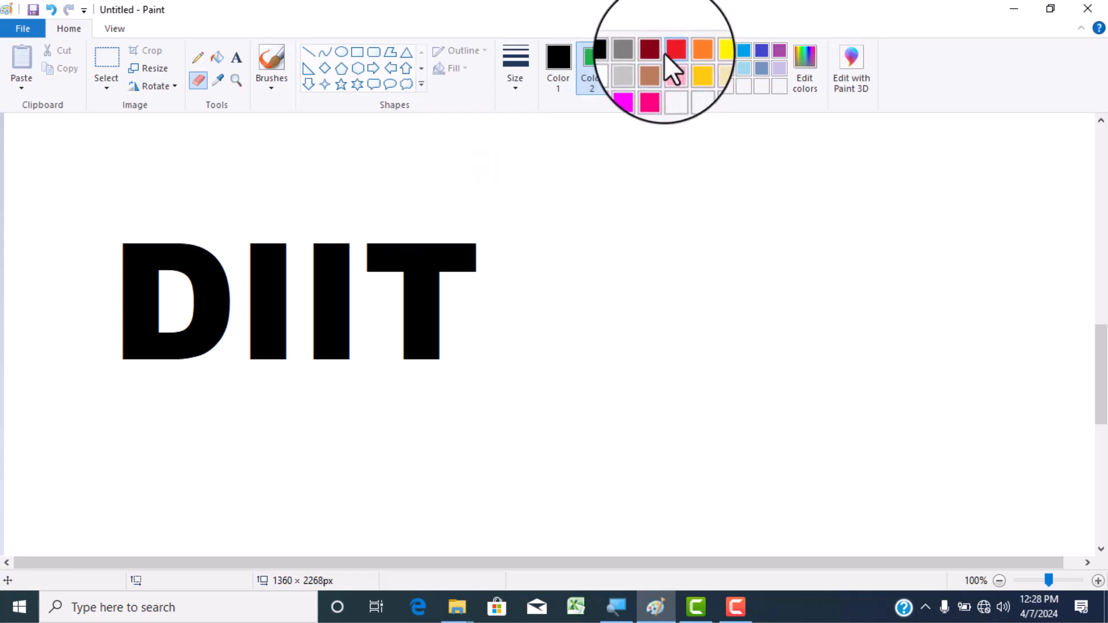
pyautogui.click(656, 87)
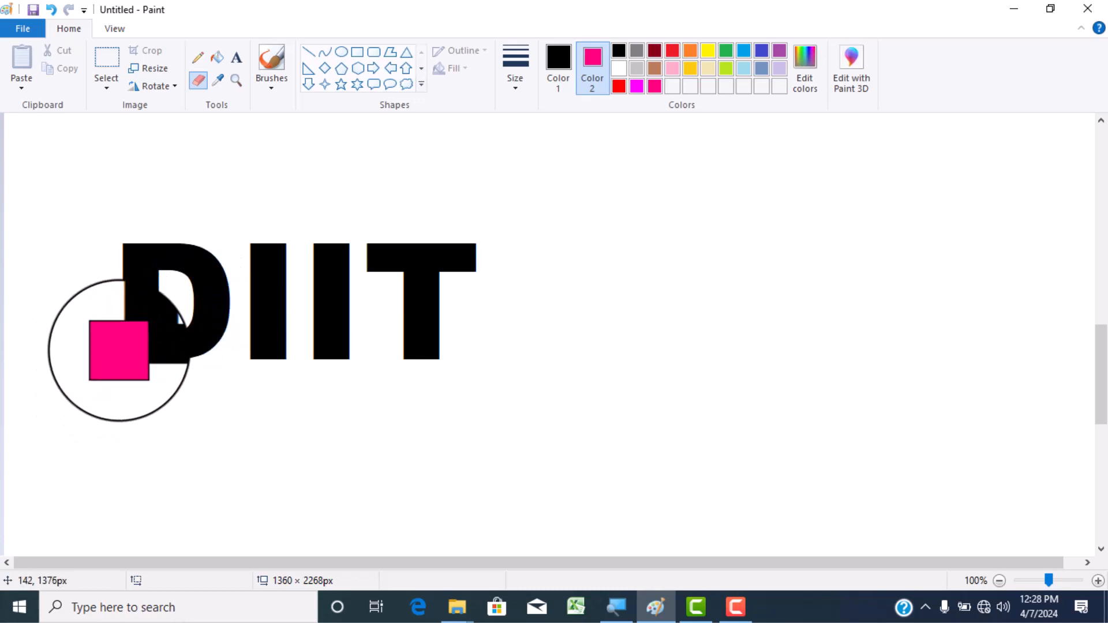
# - Undo a trial Eraser stroke over the D, and recolour only the black lower part of all four DIIT letters bright pink
pyautogui.moveTo(119, 350); pyautogui.dragTo(206, 333)
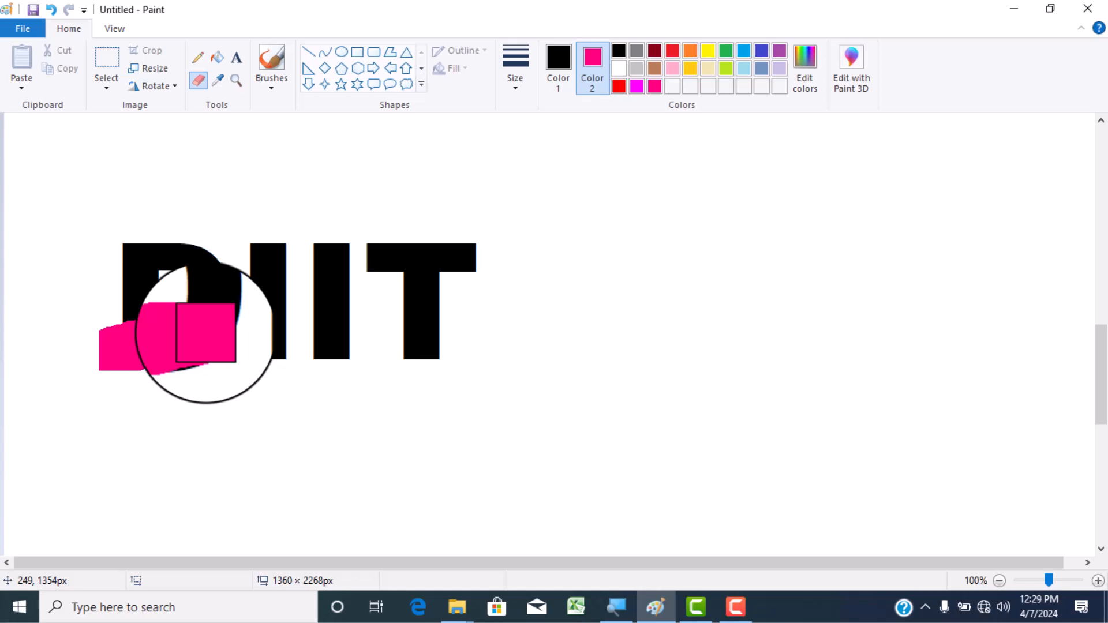
pyautogui.click(50, 10)
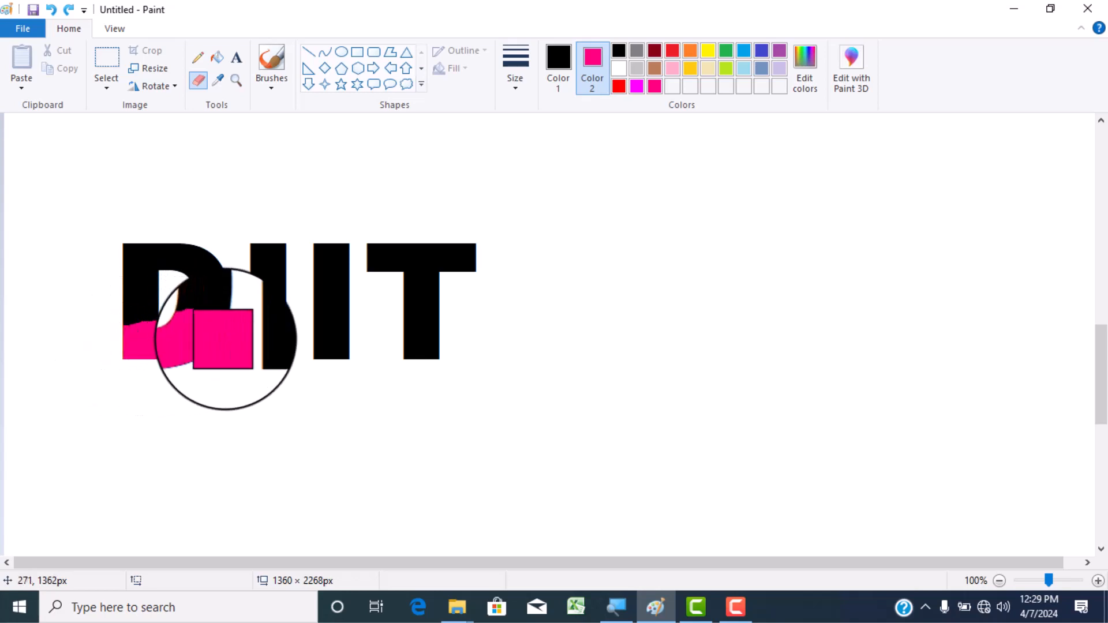
pyautogui.moveTo(223, 339)
pyautogui.mouseDown()
pyautogui.moveTo(267, 327)
pyautogui.moveTo(307, 339)
pyautogui.moveTo(440, 338)
pyautogui.mouseUp()
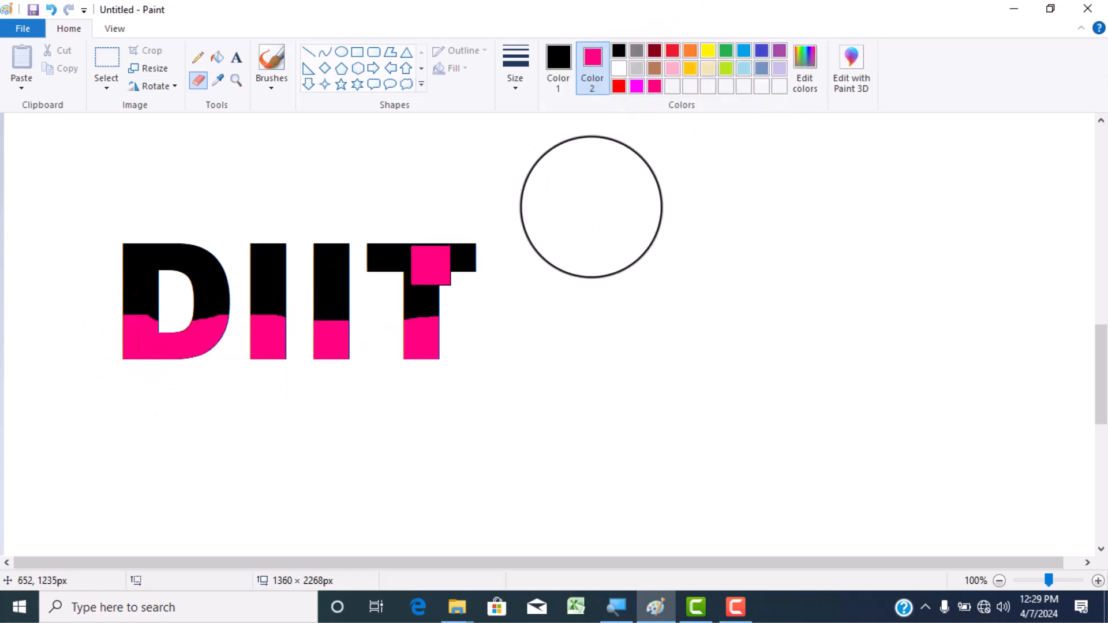
# - Recolour the black of the DIIT letters with the Eraser: a yellow band across the middle and a light blue band along the top
pyautogui.rightClick(708, 50)
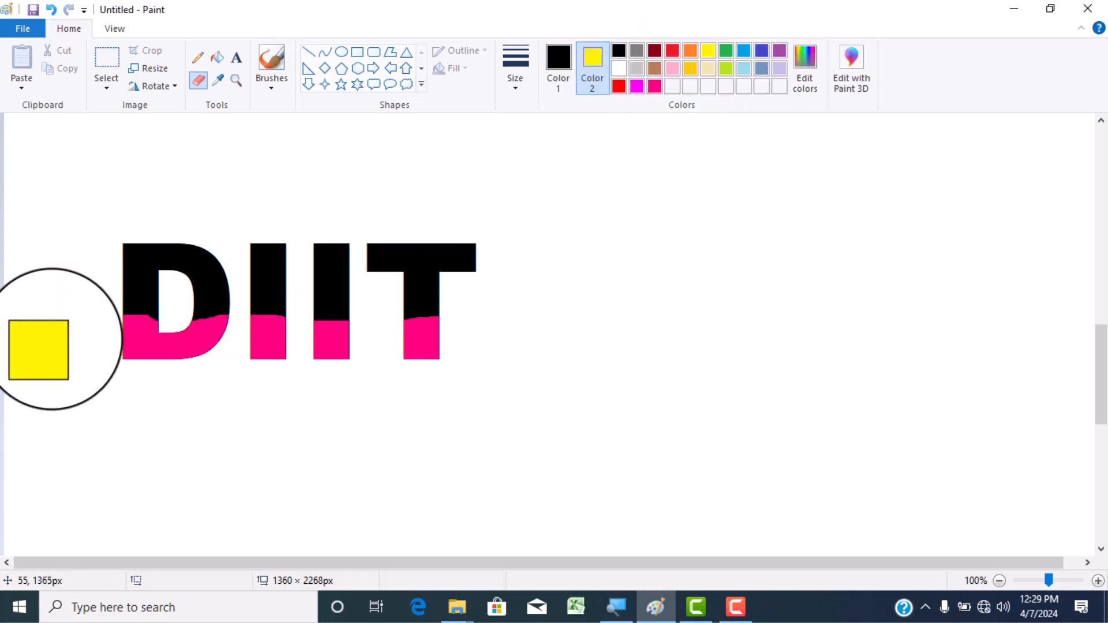
pyautogui.moveTo(118, 314)
pyautogui.mouseDown()
pyautogui.moveTo(320, 291)
pyautogui.moveTo(472, 292)
pyautogui.mouseUp()
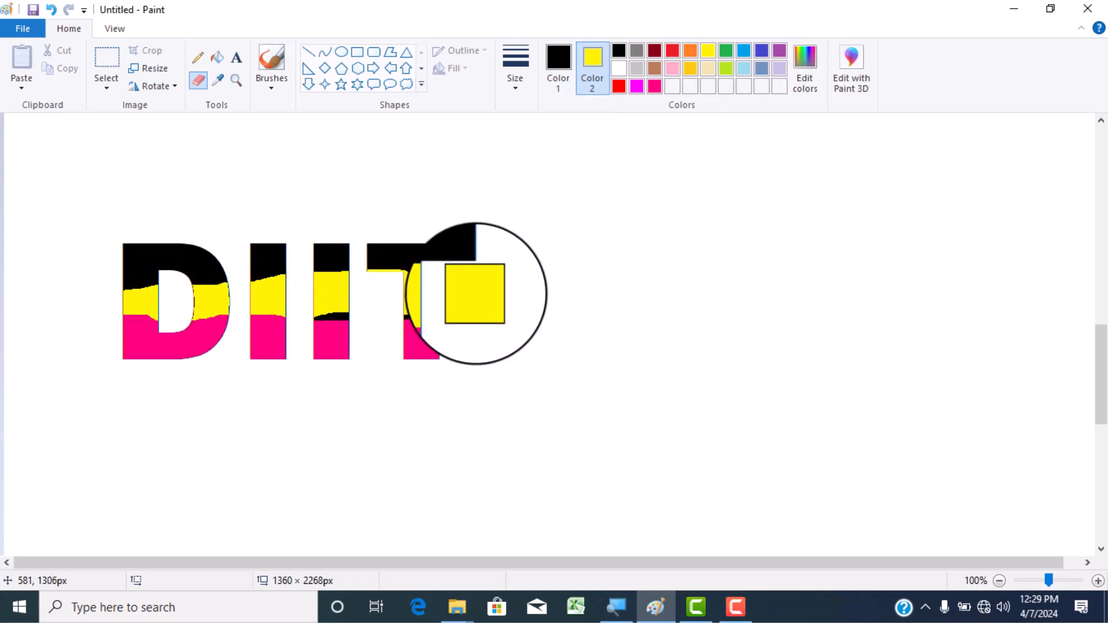
pyautogui.click(744, 51)
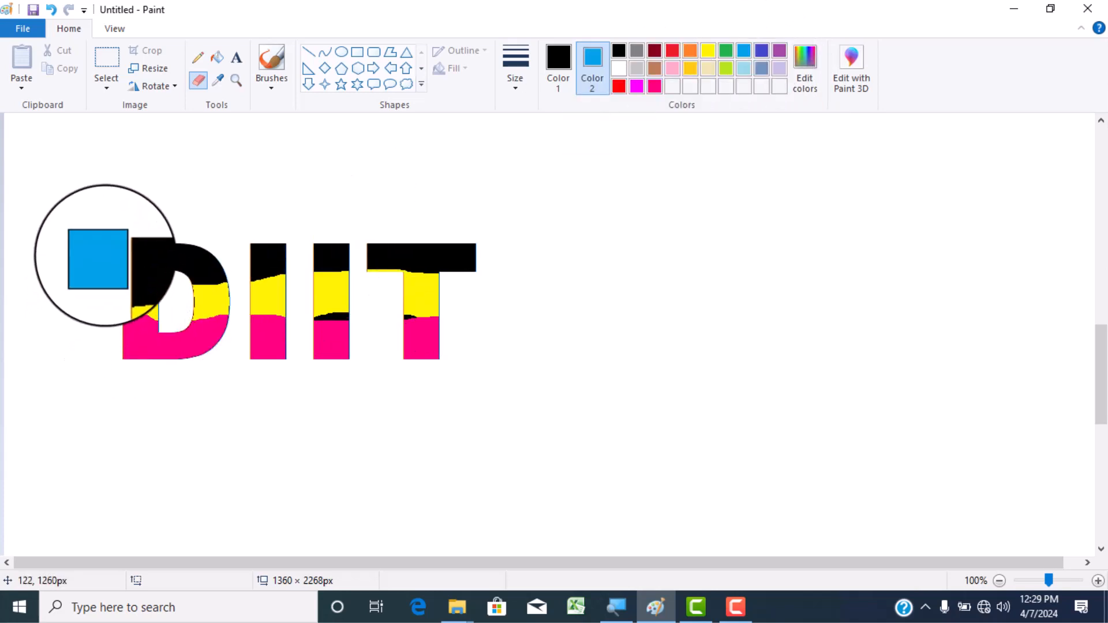
pyautogui.moveTo(98, 258)
pyautogui.mouseDown()
pyautogui.moveTo(238, 226)
pyautogui.moveTo(442, 231)
pyautogui.moveTo(528, 214)
pyautogui.mouseUp()
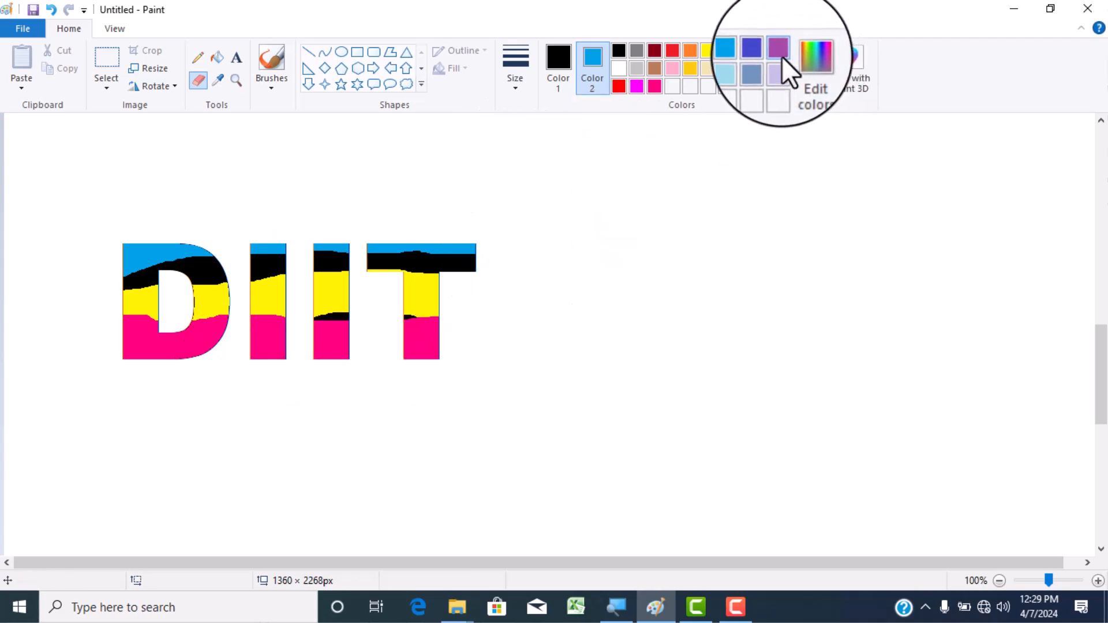
# - Set Color 2 to green for the Eraser
pyautogui.click(729, 52)
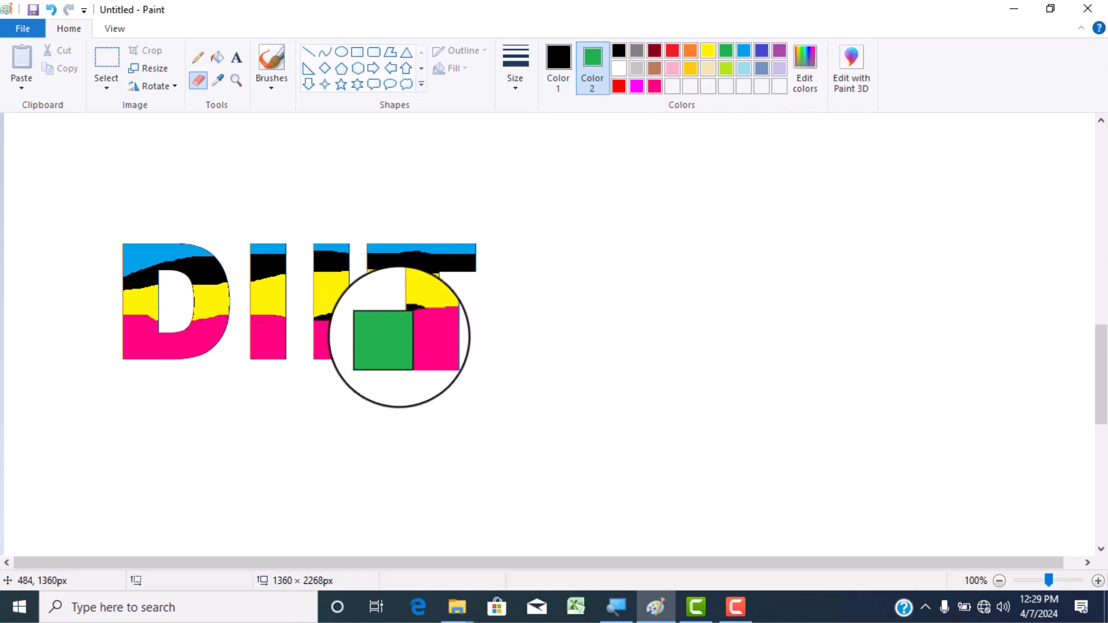
# - Set Color 2 to white and use a rectangular selection to move the whole DIIT text to the right and slightly up
pyautogui.click(619, 68)
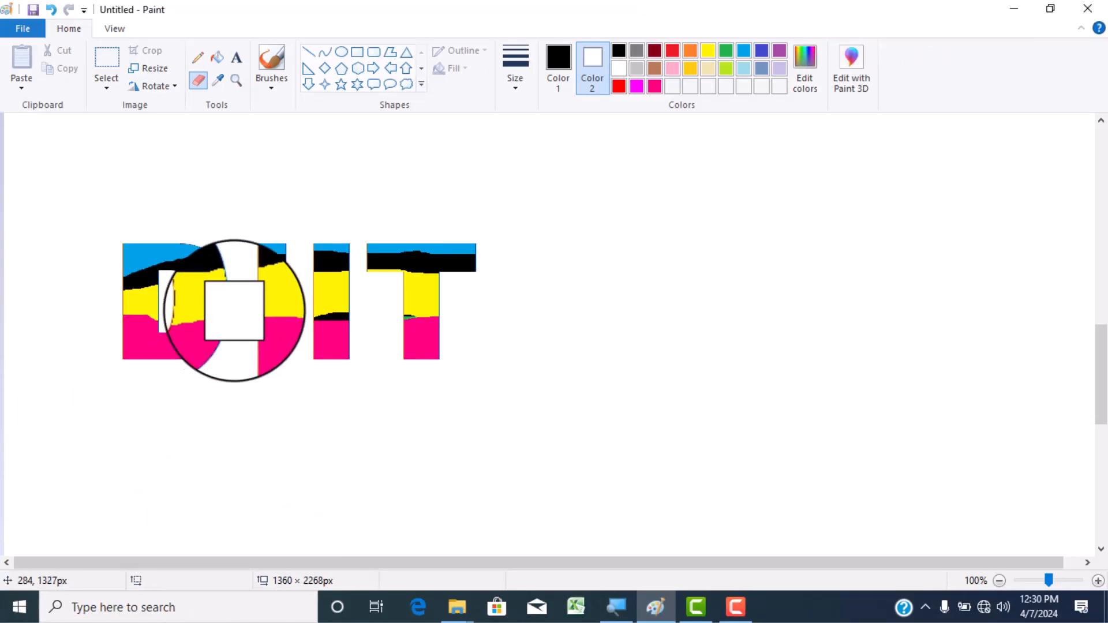
pyautogui.click(106, 88)
pyautogui.click(135, 118)
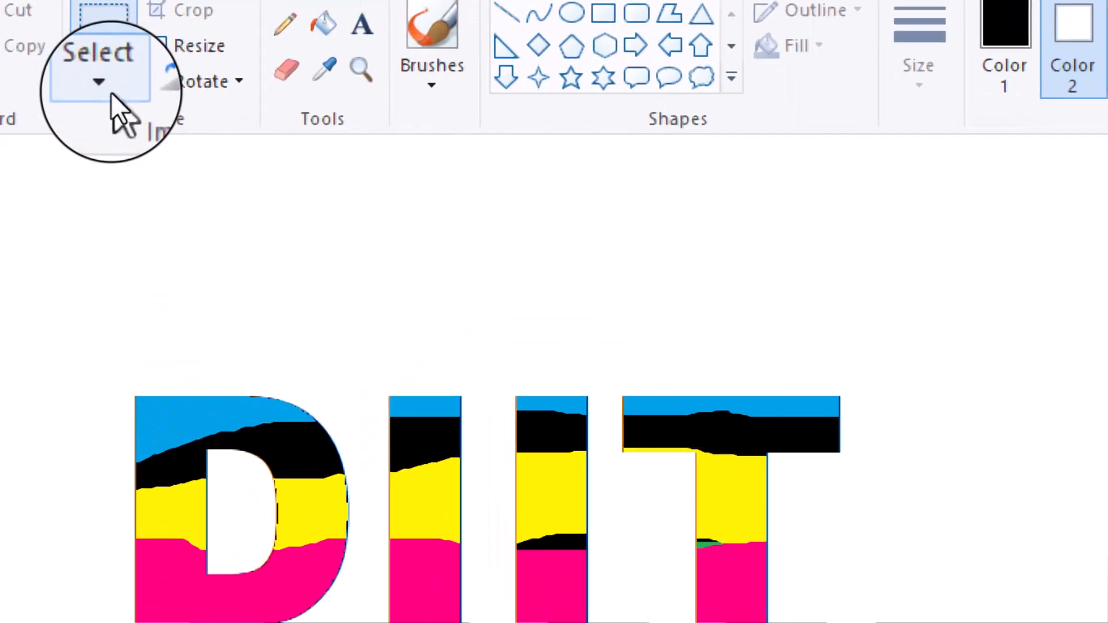
pyautogui.click(111, 92)
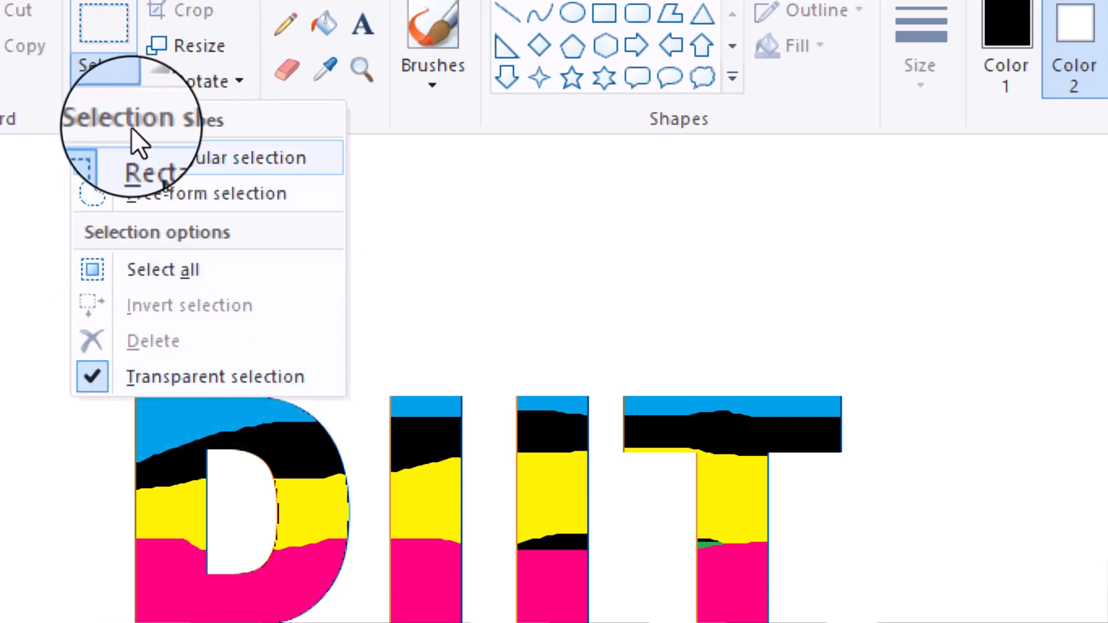
pyautogui.click(139, 158)
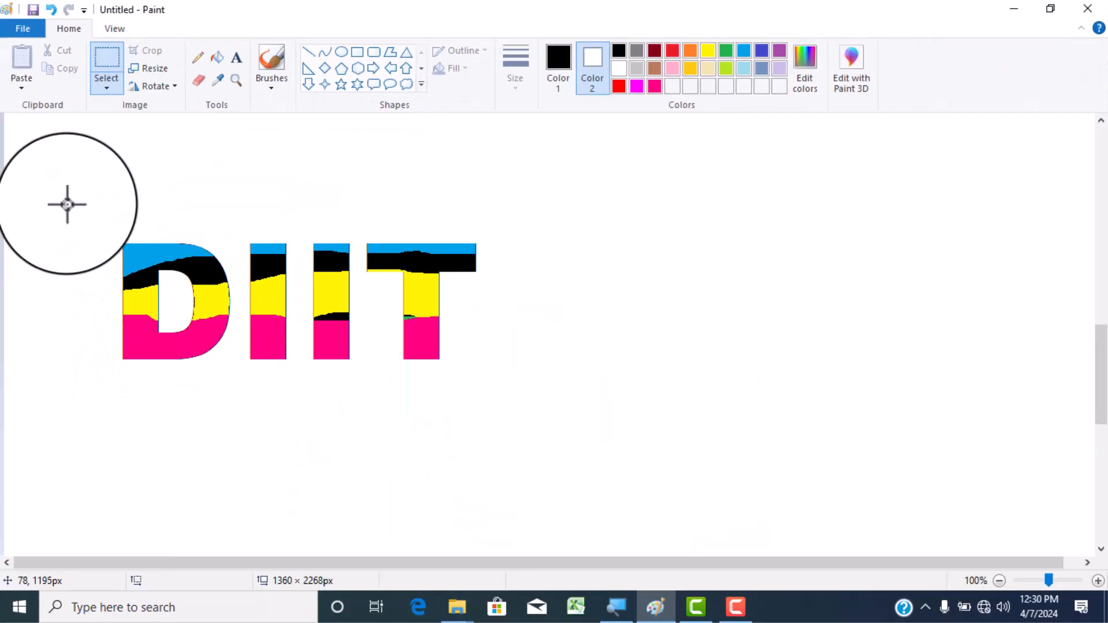
pyautogui.moveTo(71, 205); pyautogui.dragTo(539, 384)
pyautogui.moveTo(445, 333); pyautogui.dragTo(592, 296)
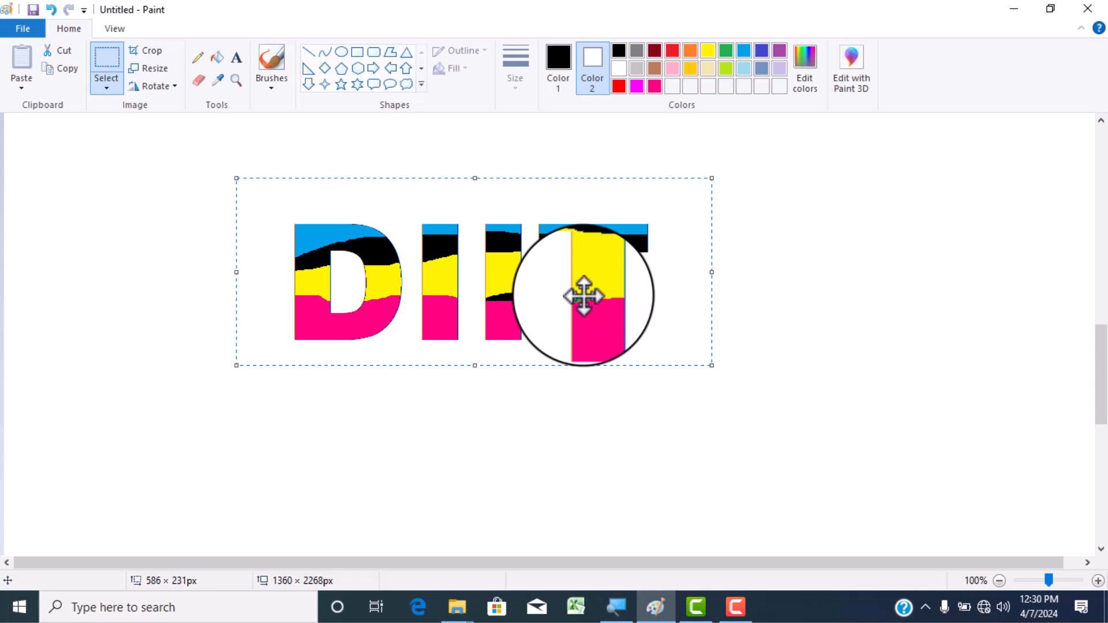
# - Try trailing the selected DIIT text slightly down and to the right for a 3D edge, and undo it
pyautogui.moveTo(584, 296); pyautogui.dragTo(591, 311)
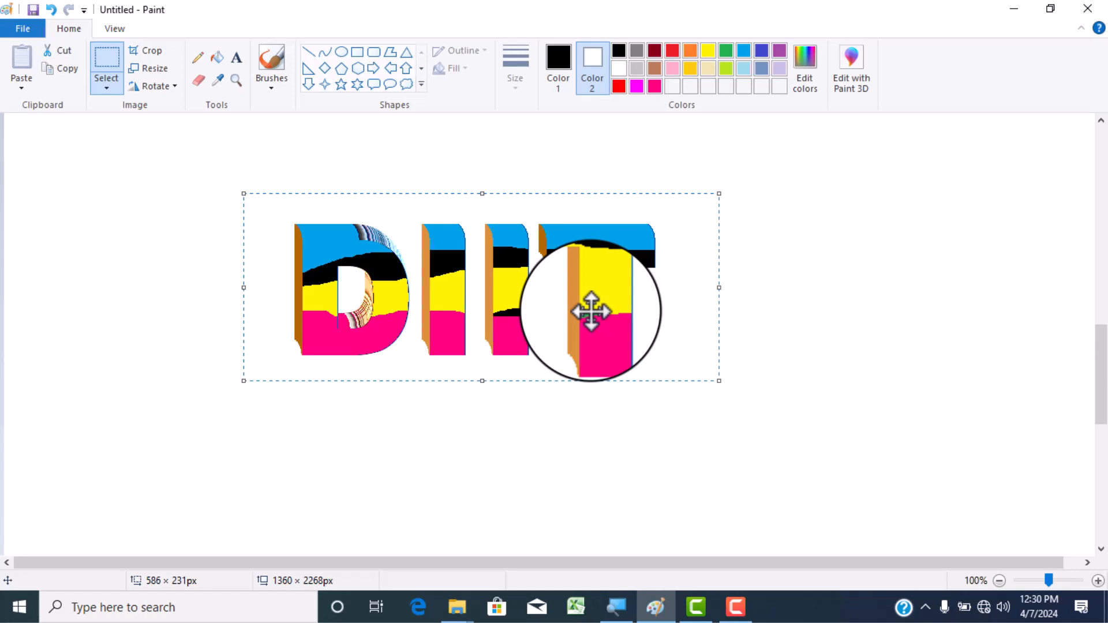
pyautogui.hotkey('ctrl', 'z')
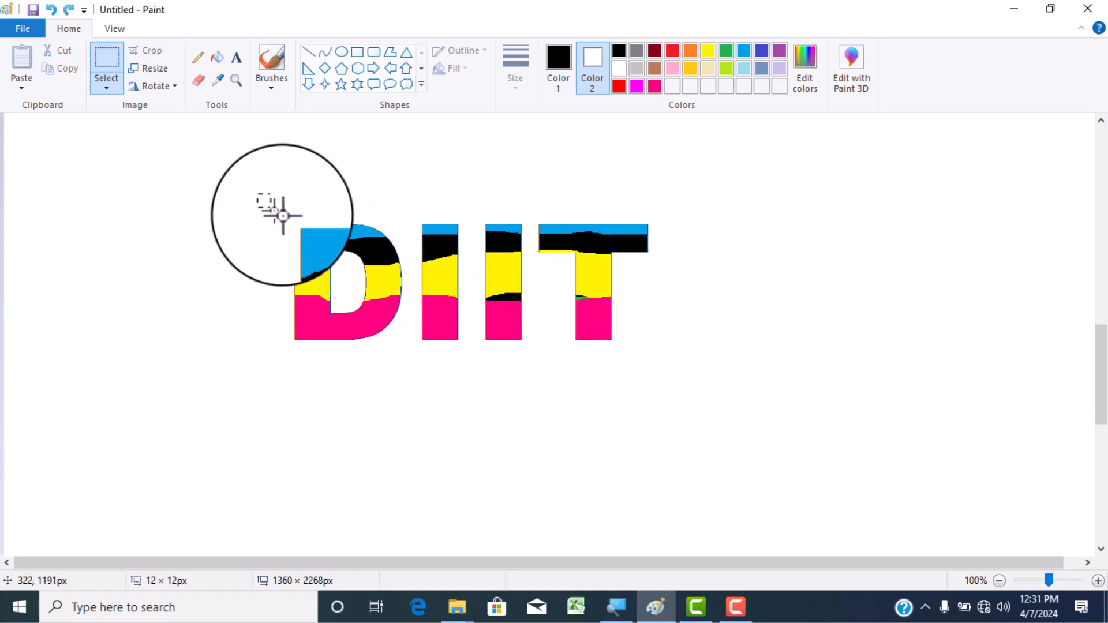
# - Select DIIT in a rectangle of about 530 × 207 px, trail it slightly up and left for 3D sides, and place a copy below
pyautogui.moveTo(283, 216); pyautogui.dragTo(695, 368)
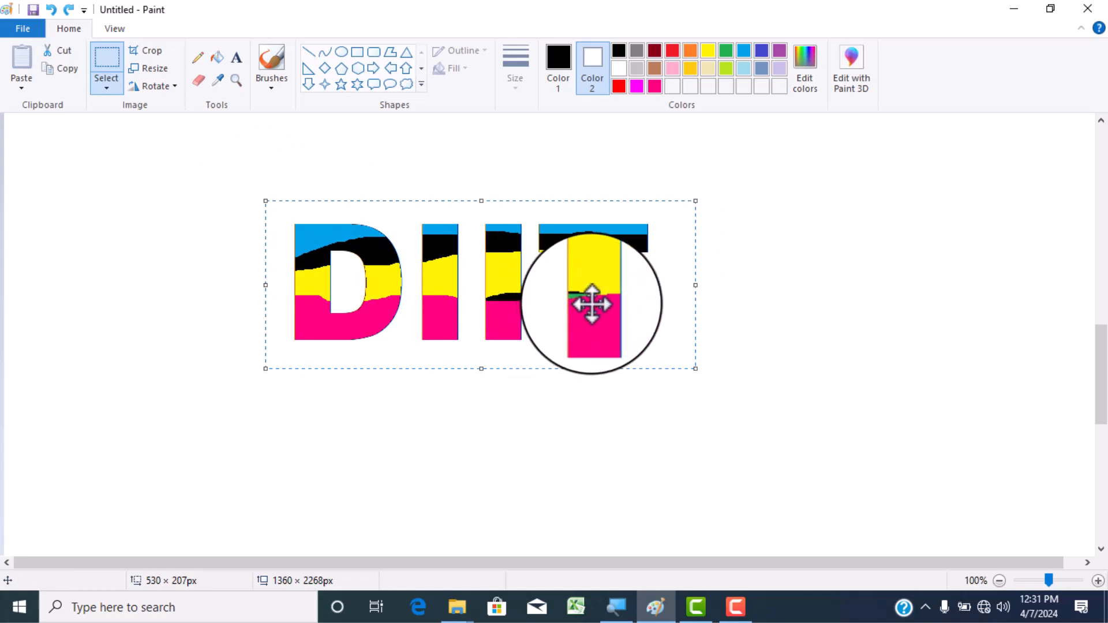
pyautogui.moveTo(591, 304); pyautogui.dragTo(574, 300)
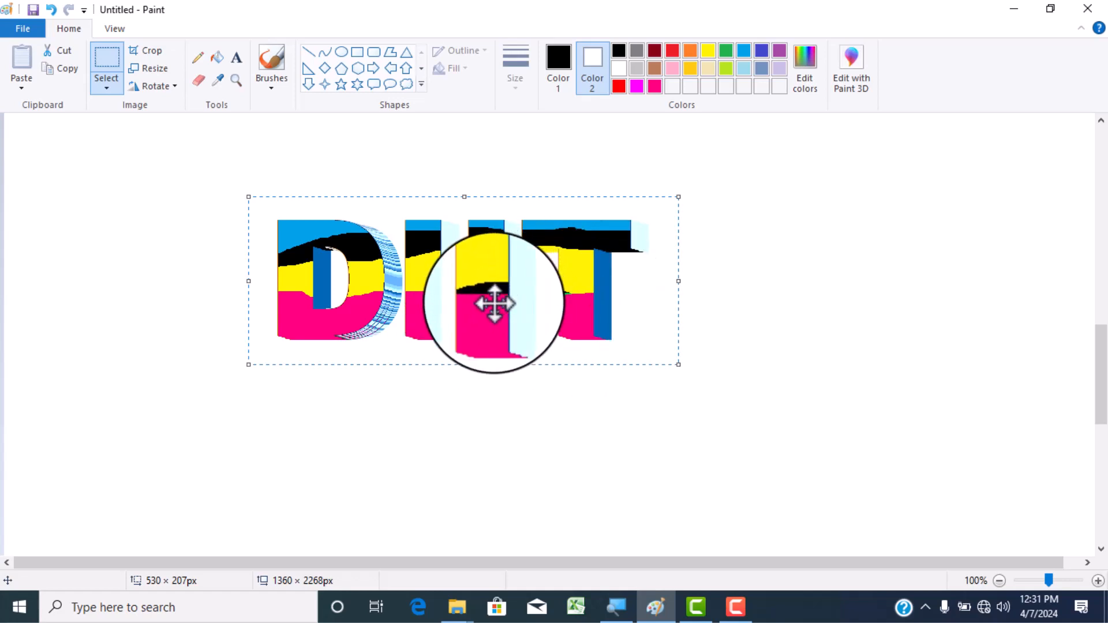
pyautogui.moveTo(495, 303)
pyautogui.mouseDown()
pyautogui.moveTo(470, 407)
pyautogui.moveTo(473, 447)
pyautogui.moveTo(494, 450)
pyautogui.mouseUp()
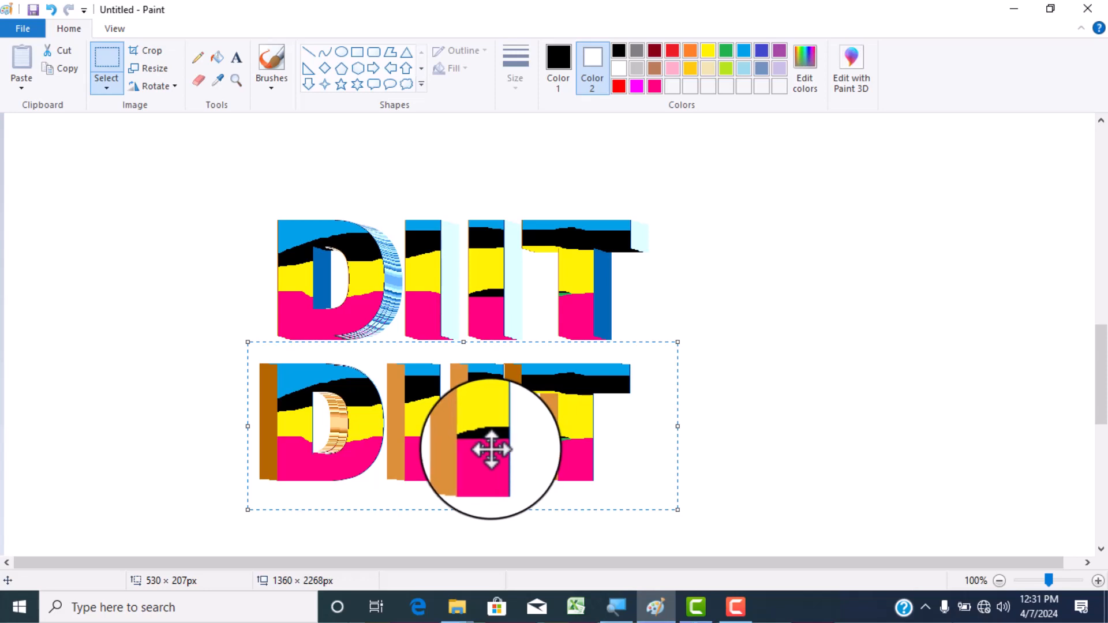
# - Undo a trial trail of the lower DIIT copy, and reselect the upper DIIT to extend its 3D trail and place a copy to the right
pyautogui.moveTo(463, 446)
pyautogui.mouseDown()
pyautogui.moveTo(707, 318)
pyautogui.moveTo(716, 339)
pyautogui.mouseUp()
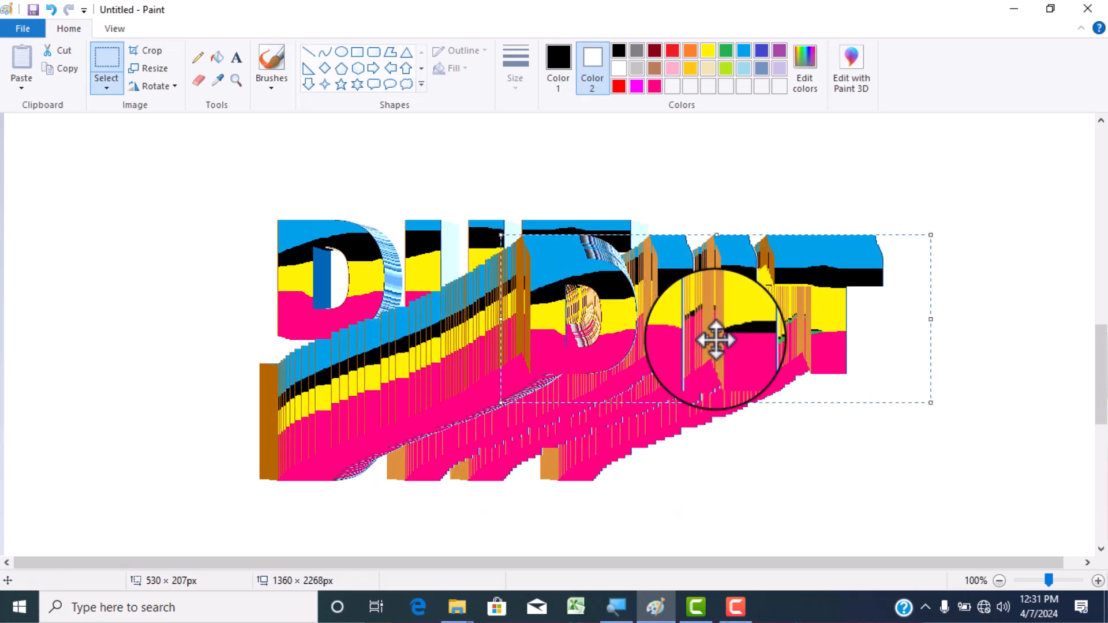
pyautogui.hotkey('ctrl', 'z')
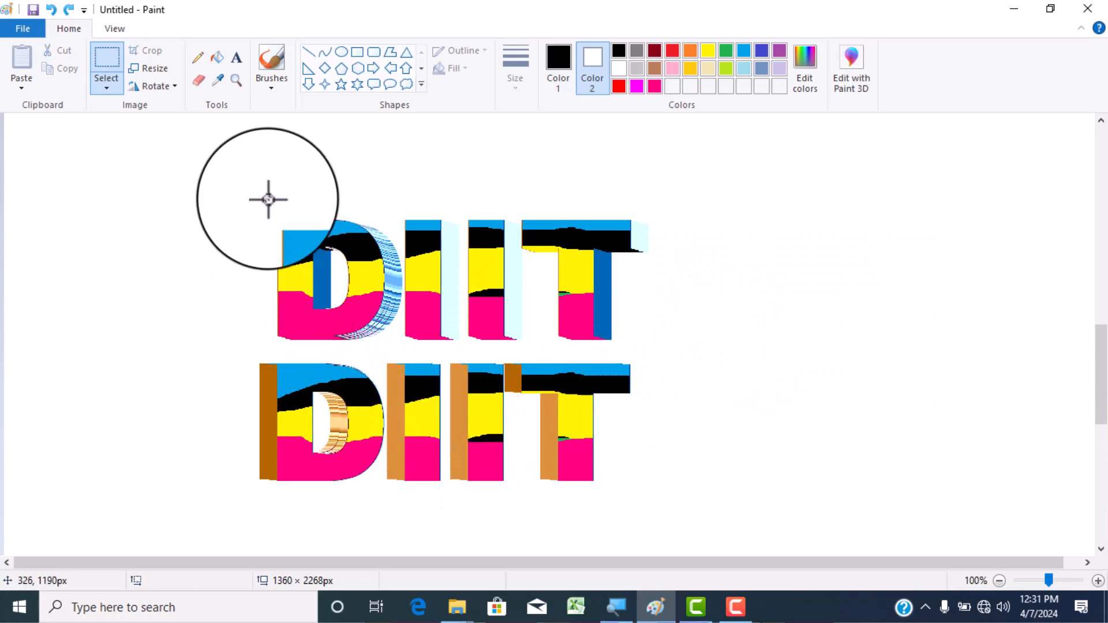
pyautogui.moveTo(240, 180); pyautogui.dragTo(648, 352)
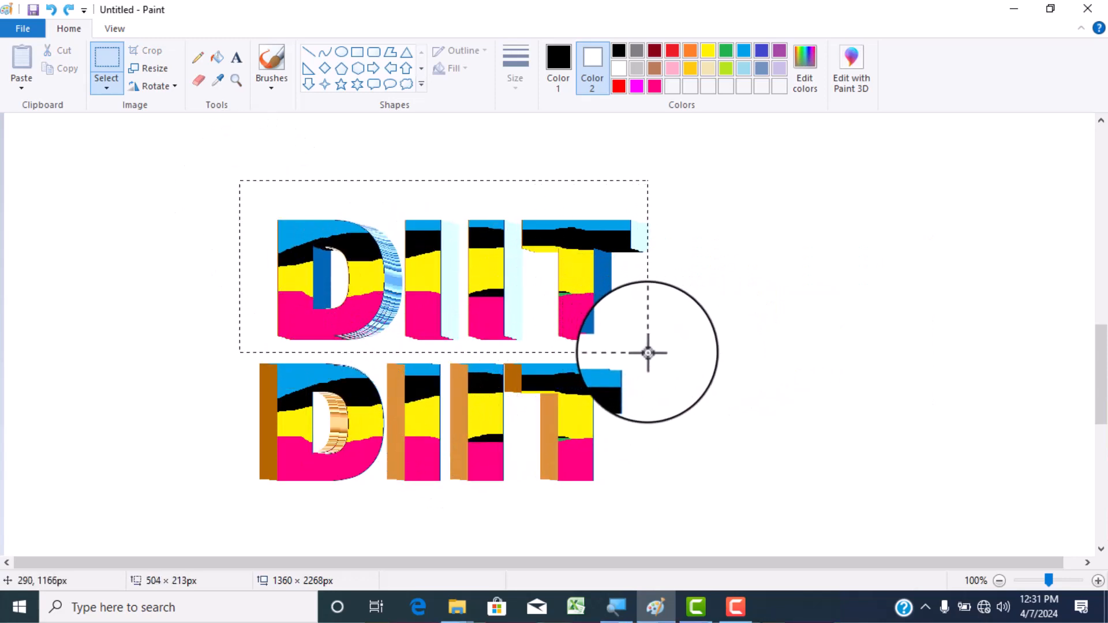
pyautogui.moveTo(517, 302); pyautogui.dragTo(740, 325)
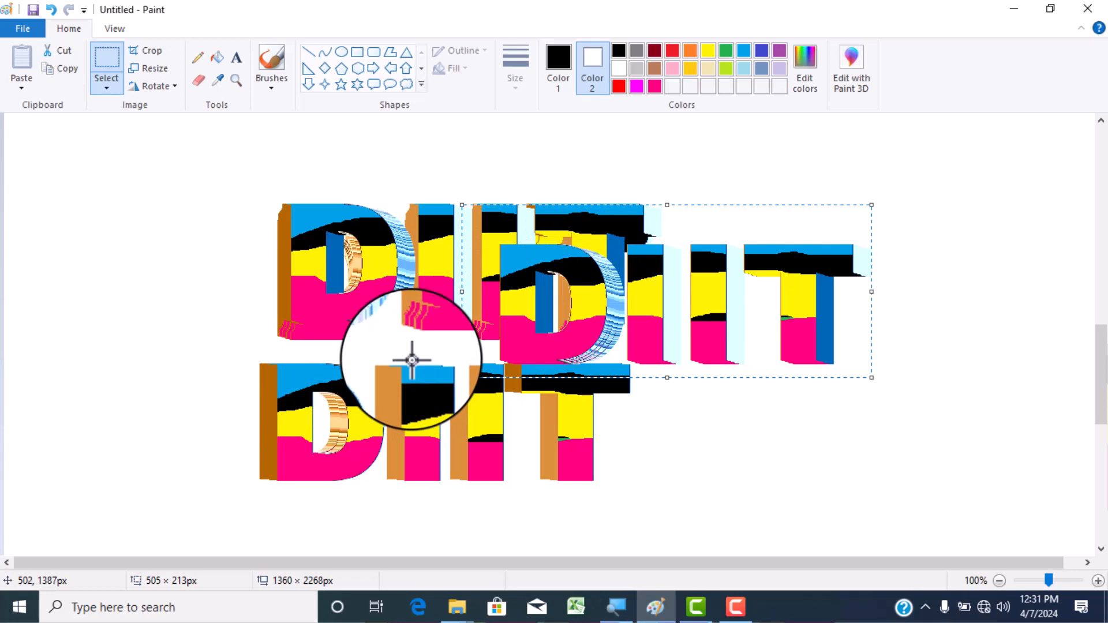
# - Clear the whole canvas and open picture 4060 from the Pictures subfolder inside Pictures, discarding the unsaved drawing
pyautogui.press('Delete')
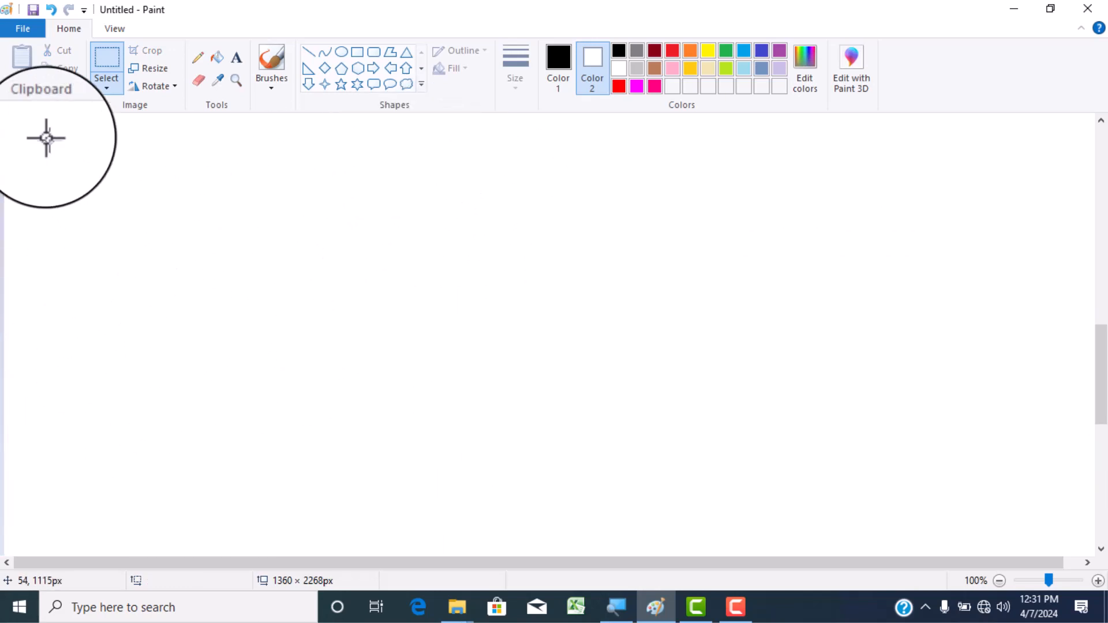
pyautogui.click(28, 24)
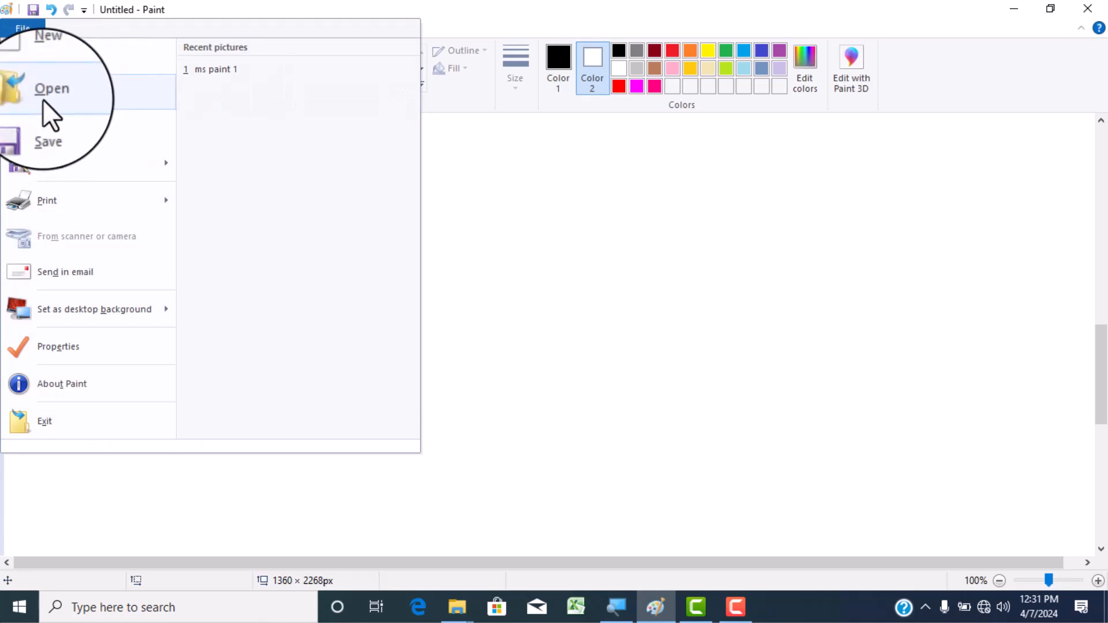
pyautogui.click(84, 93)
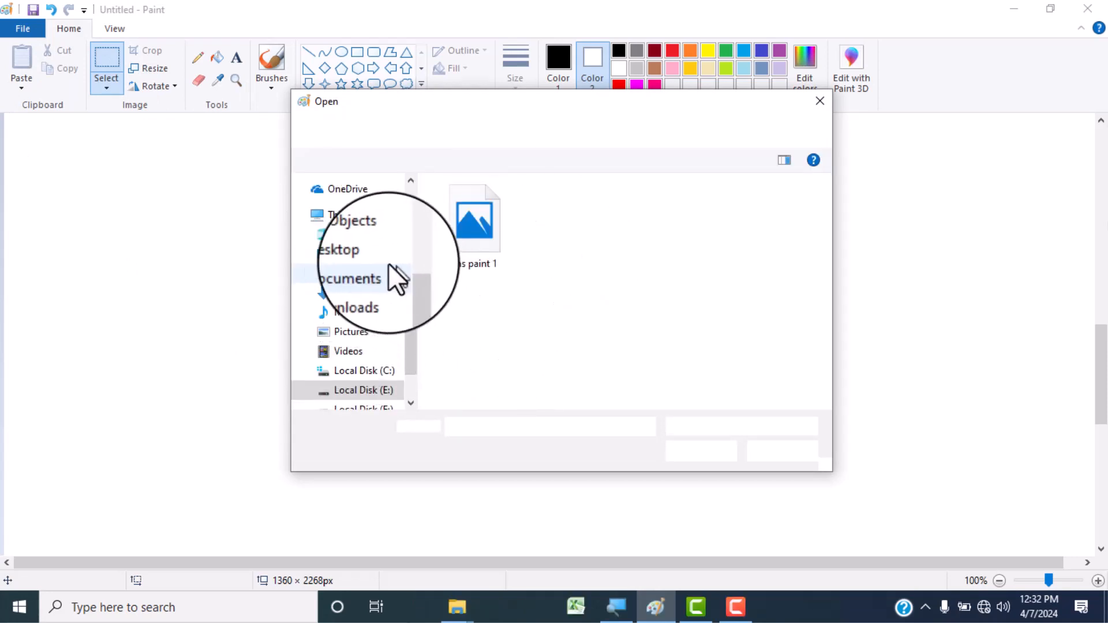
pyautogui.click(353, 333)
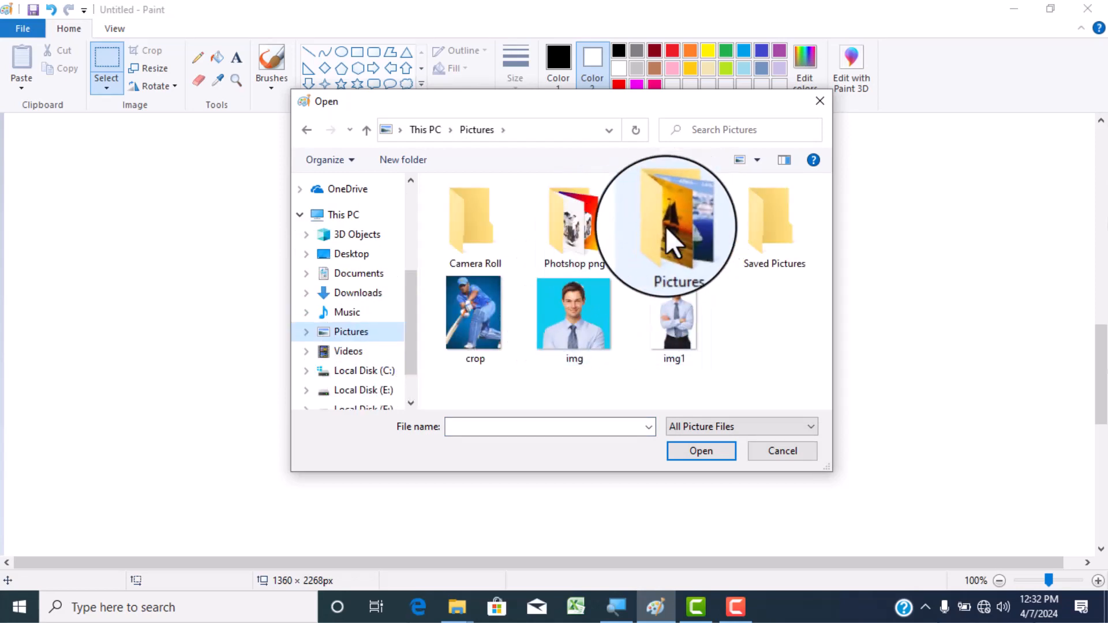
pyautogui.doubleClick(665, 227)
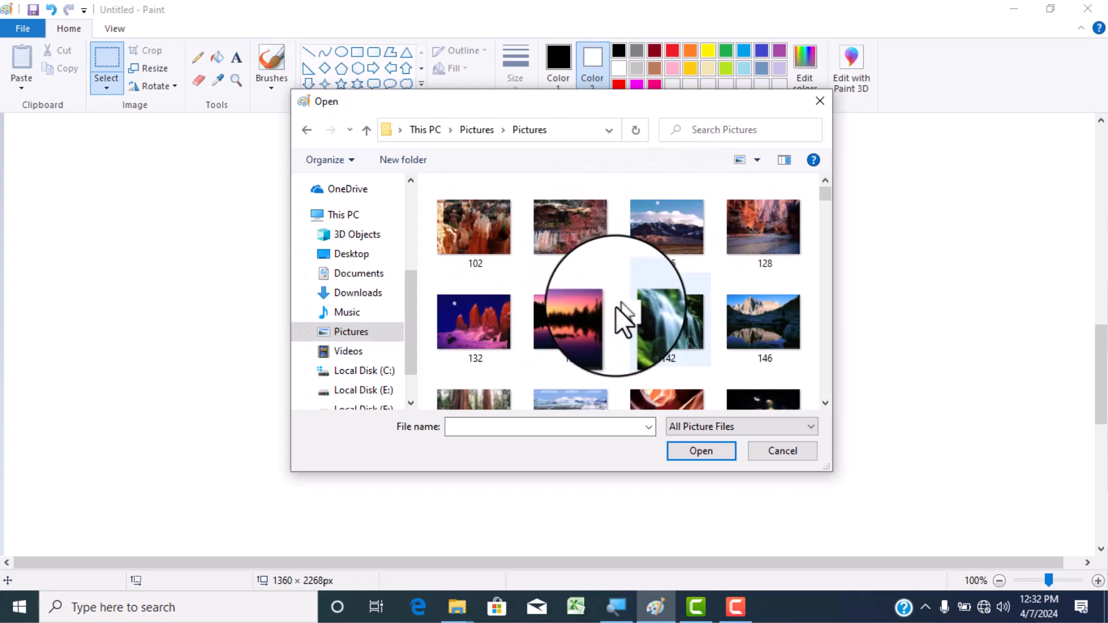
pyautogui.scroll(-2, 615, 306)
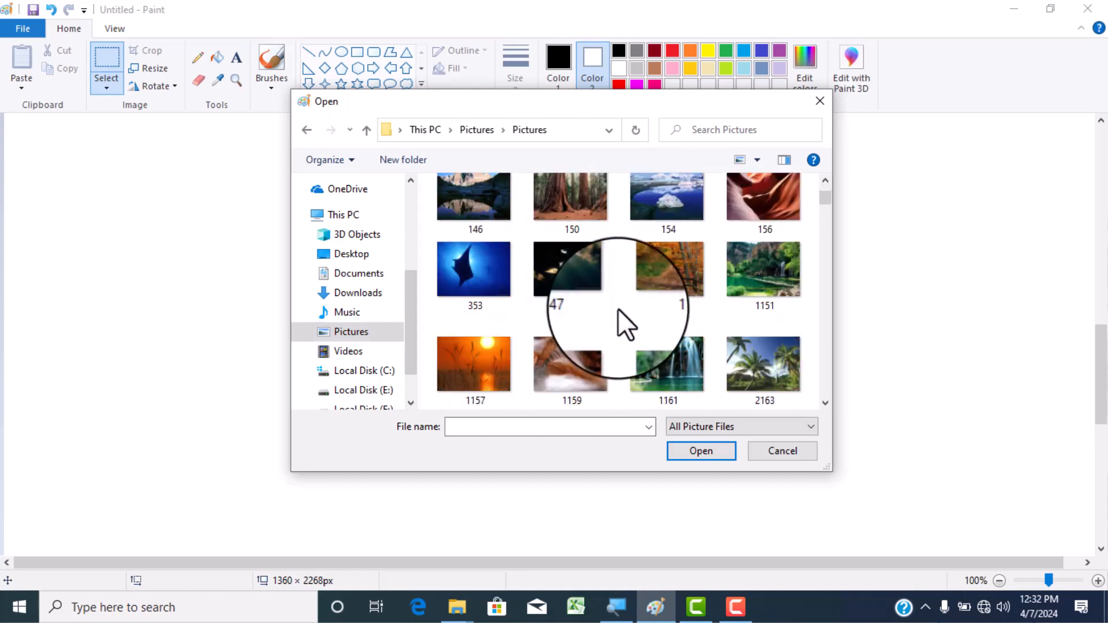
pyautogui.scroll(-3, 617, 311)
pyautogui.scroll(-3, 617, 311)
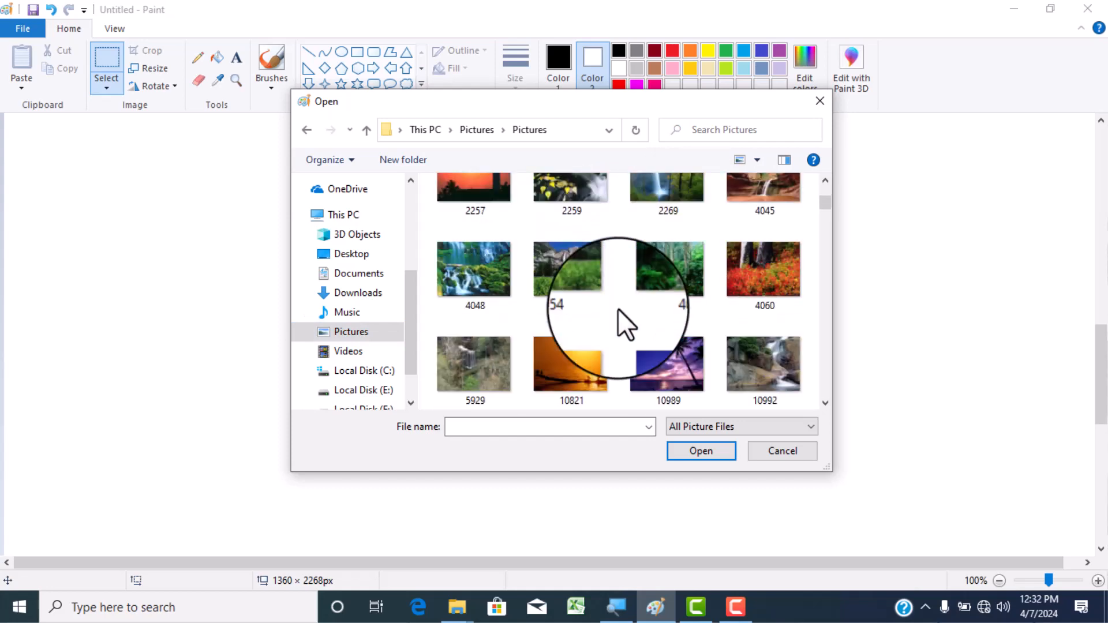
pyautogui.click(750, 271)
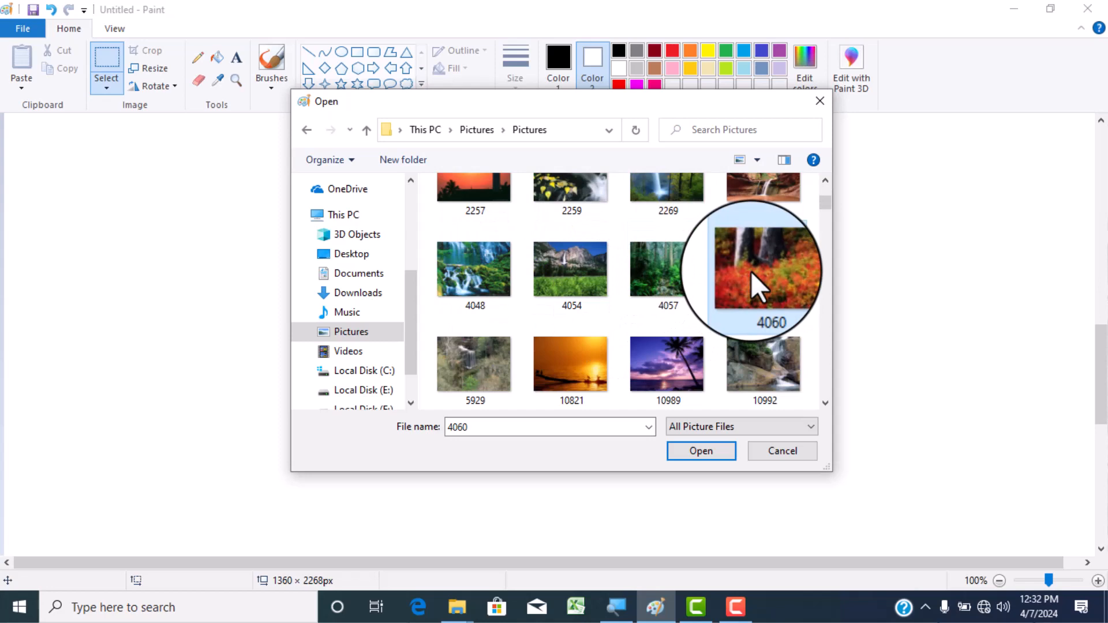
pyautogui.click(697, 443)
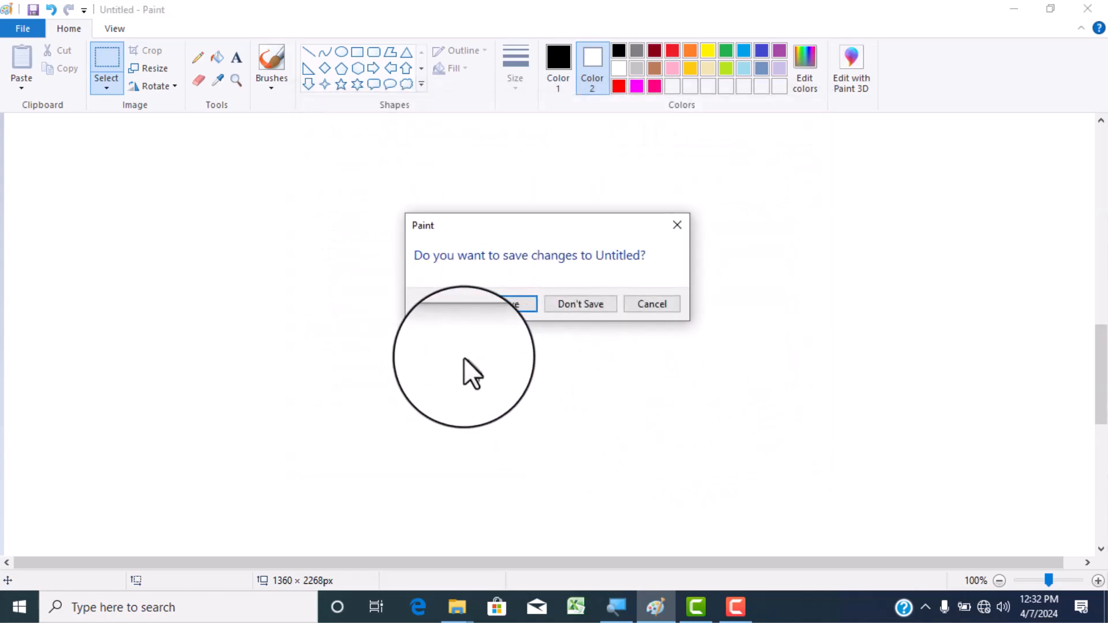
pyautogui.click(566, 304)
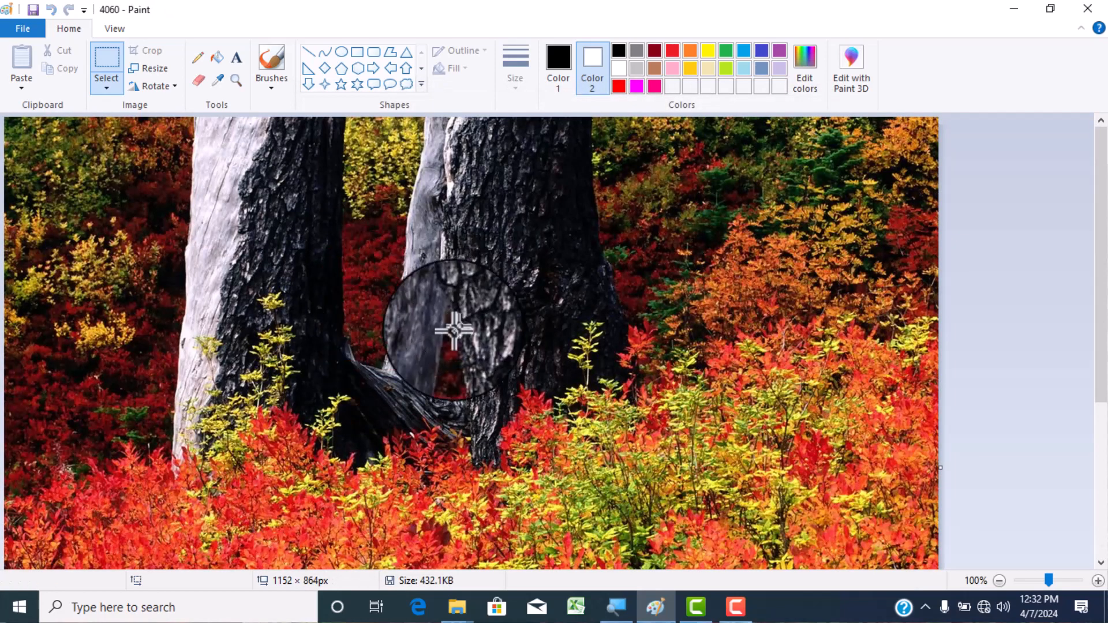
# - Look over the opened picture 4060 and delete all of it from the canvas
pyautogui.scroll(-5, 400, 334)
pyautogui.scroll(5, 331, 351)
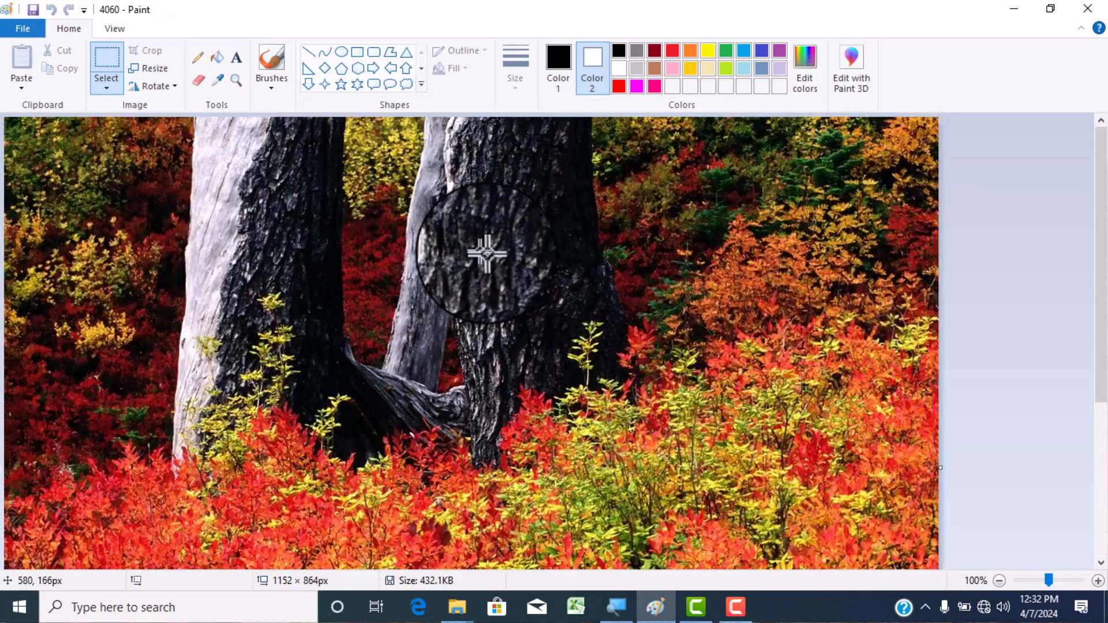
pyautogui.scroll(-3, 311, 386)
pyautogui.scroll(3, 296, 388)
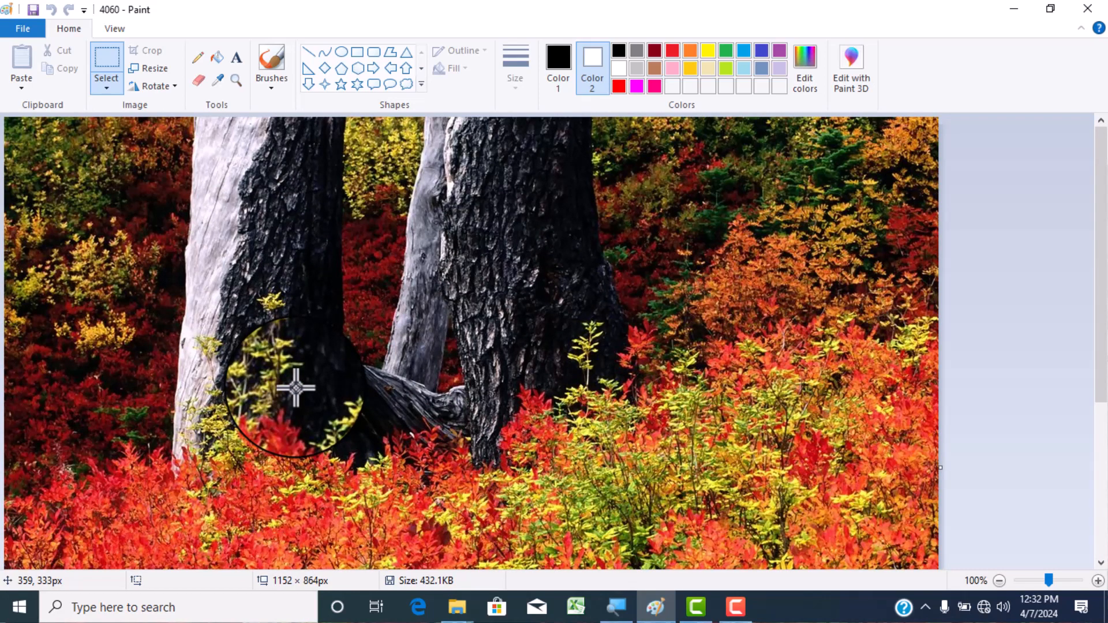
pyautogui.press('Delete')
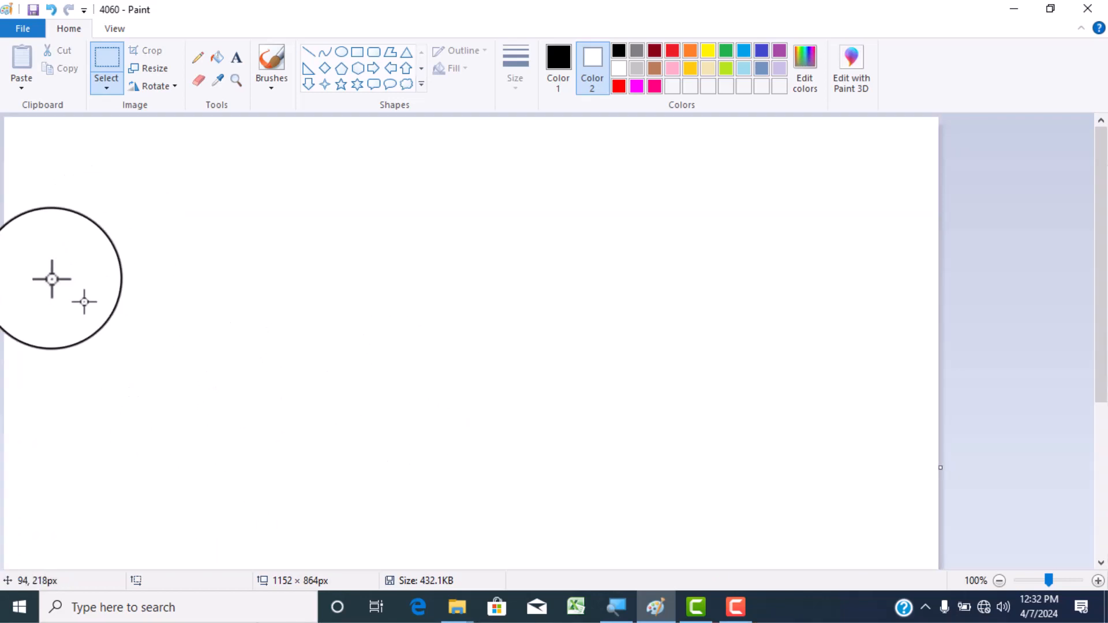
# - Paste picture 4060 from file onto the blank canvas, taking it from the Pictures subfolder inside Pictures
pyautogui.click(23, 88)
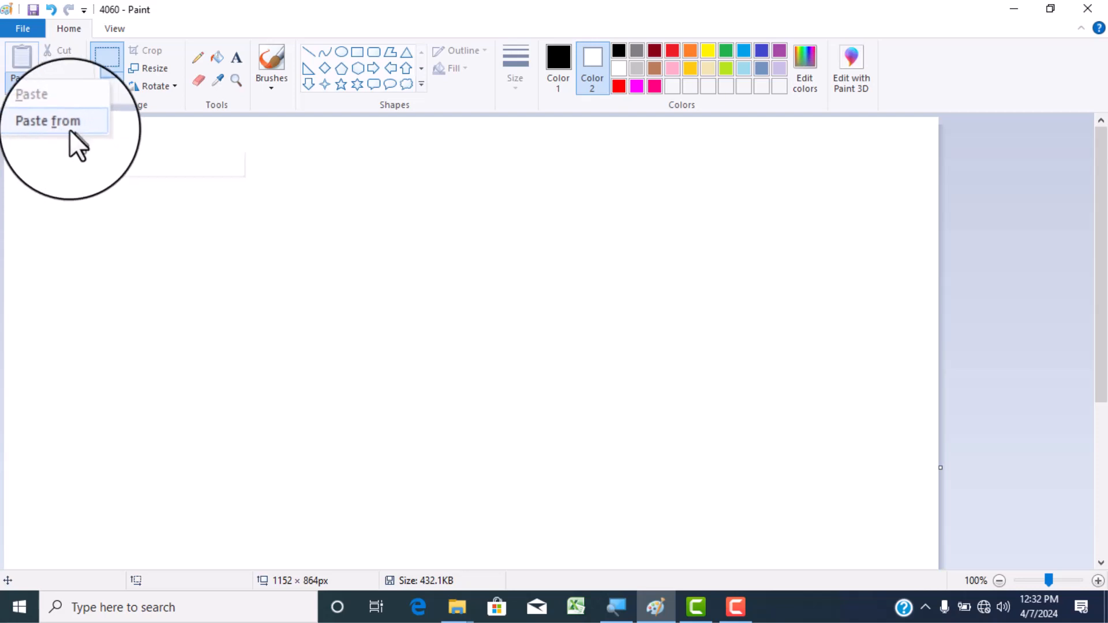
pyautogui.click(56, 122)
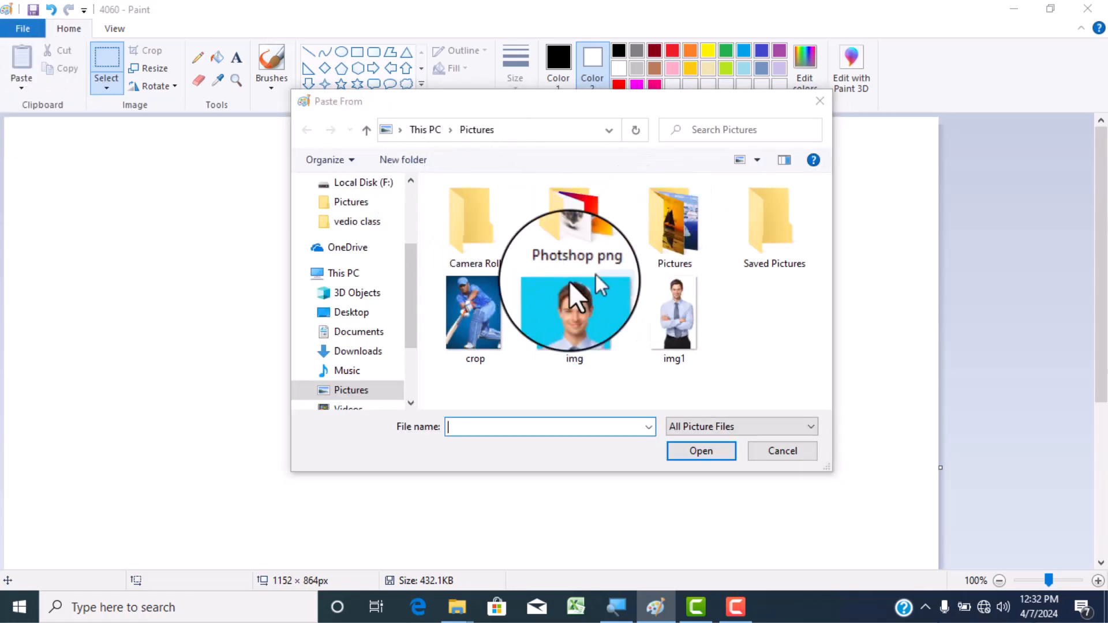
pyautogui.doubleClick(674, 225)
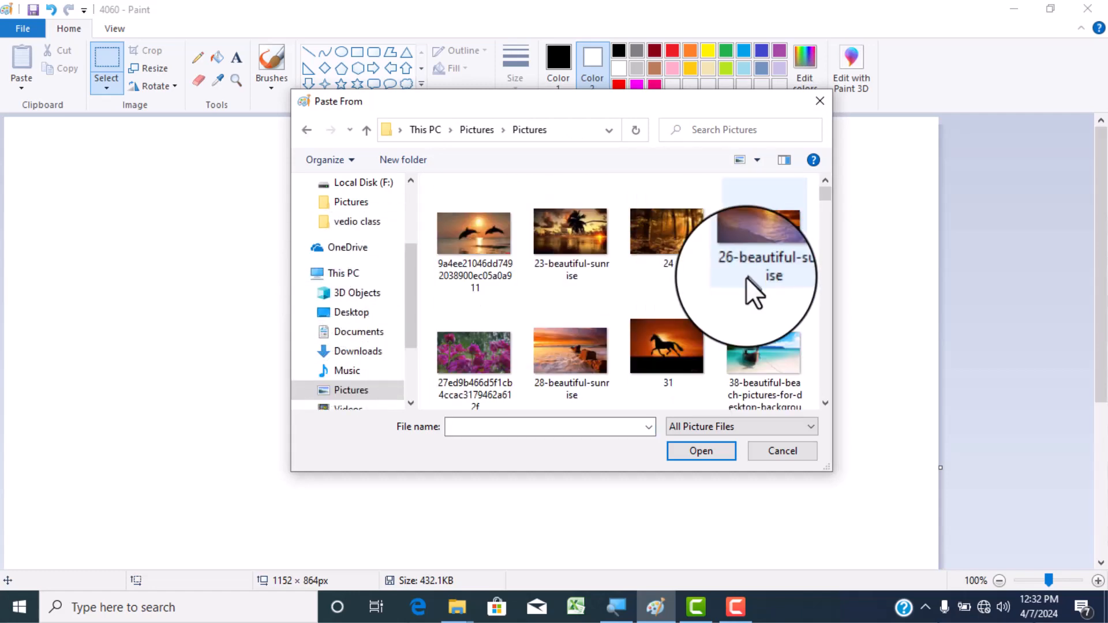
pyautogui.click(505, 349)
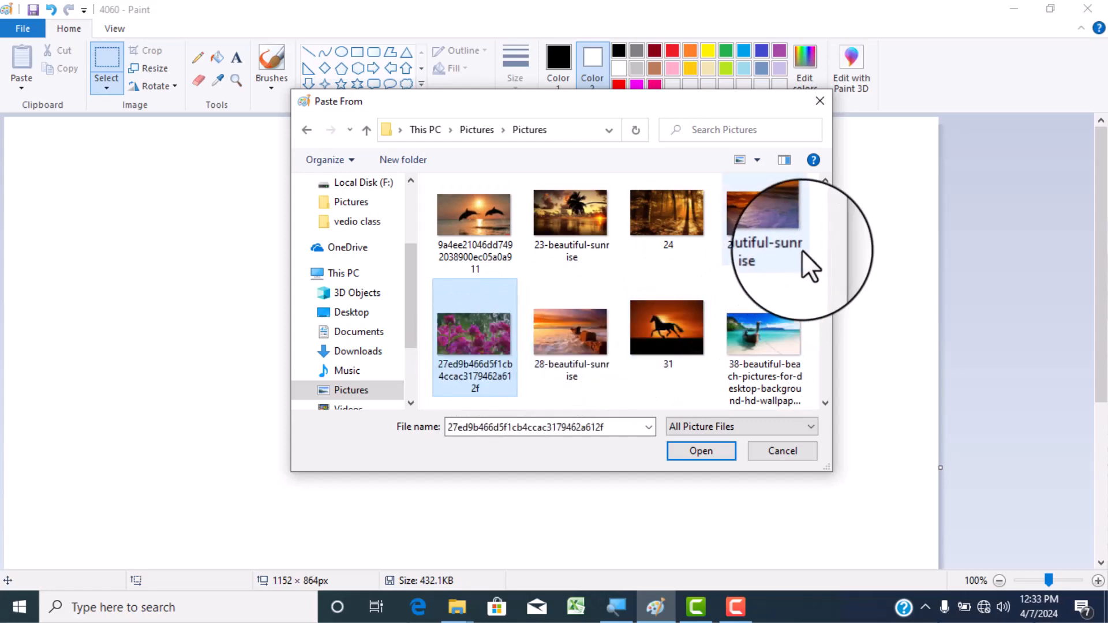
pyautogui.scroll(-5, 801, 252)
pyautogui.scroll(-3, 800, 256)
pyautogui.scroll(-5, 799, 258)
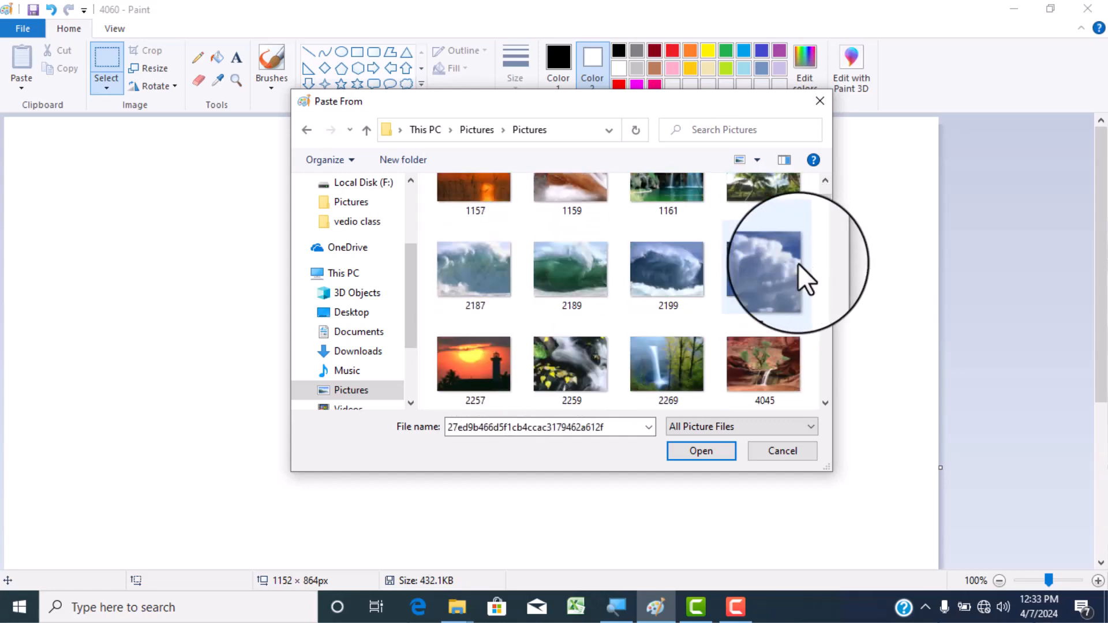
pyautogui.click(777, 269)
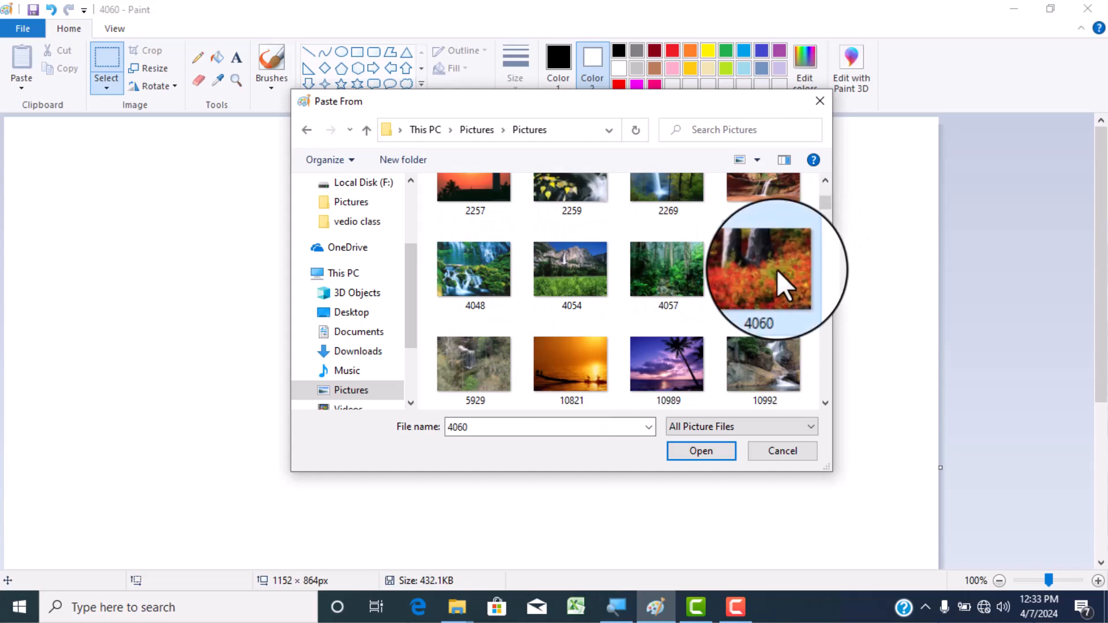
pyautogui.click(694, 452)
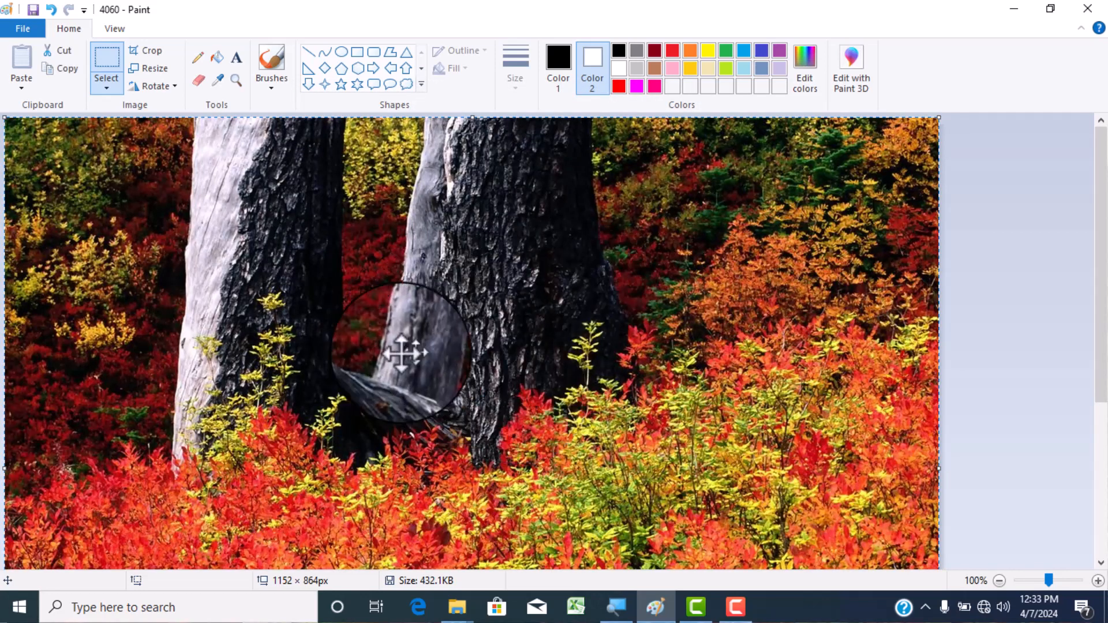
pyautogui.scroll(-5, 413, 316)
pyautogui.scroll(5, 413, 318)
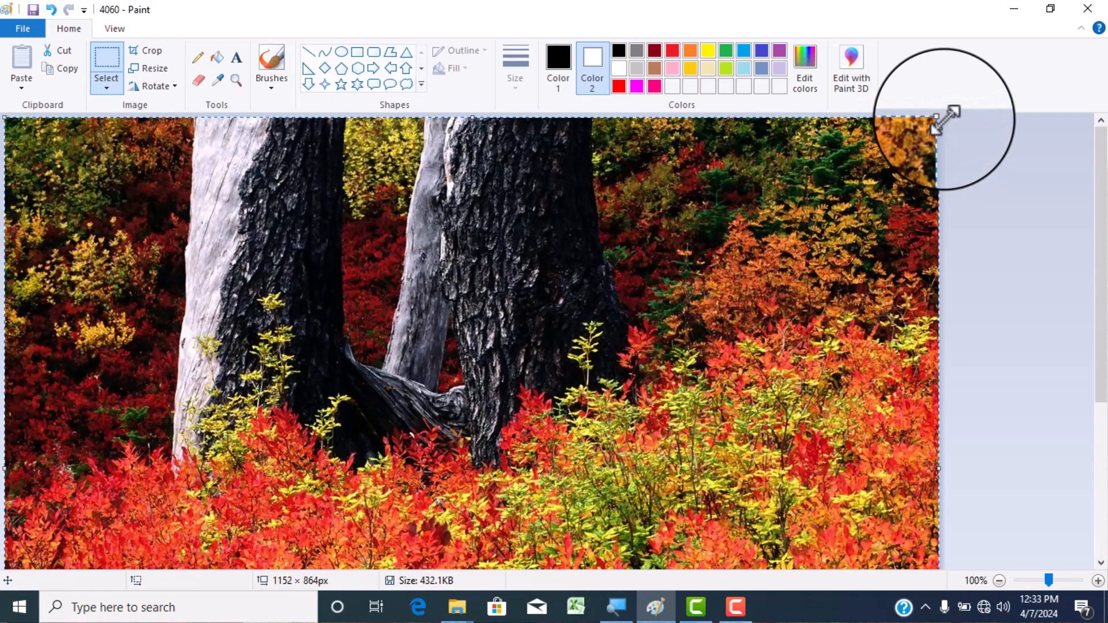
# - Shrink the pasted picture to about 727 × 608 px and move it so its lower edge is reachable on the canvas
pyautogui.moveTo(944, 117); pyautogui.dragTo(599, 321)
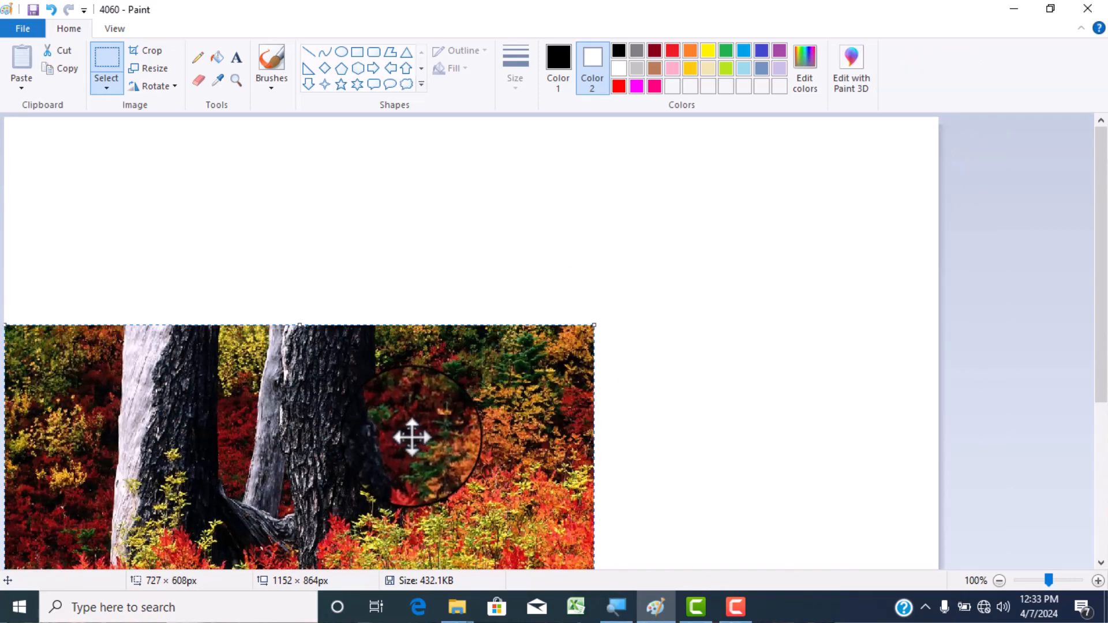
pyautogui.moveTo(410, 436); pyautogui.dragTo(529, 278)
pyautogui.moveTo(536, 351); pyautogui.dragTo(526, 329)
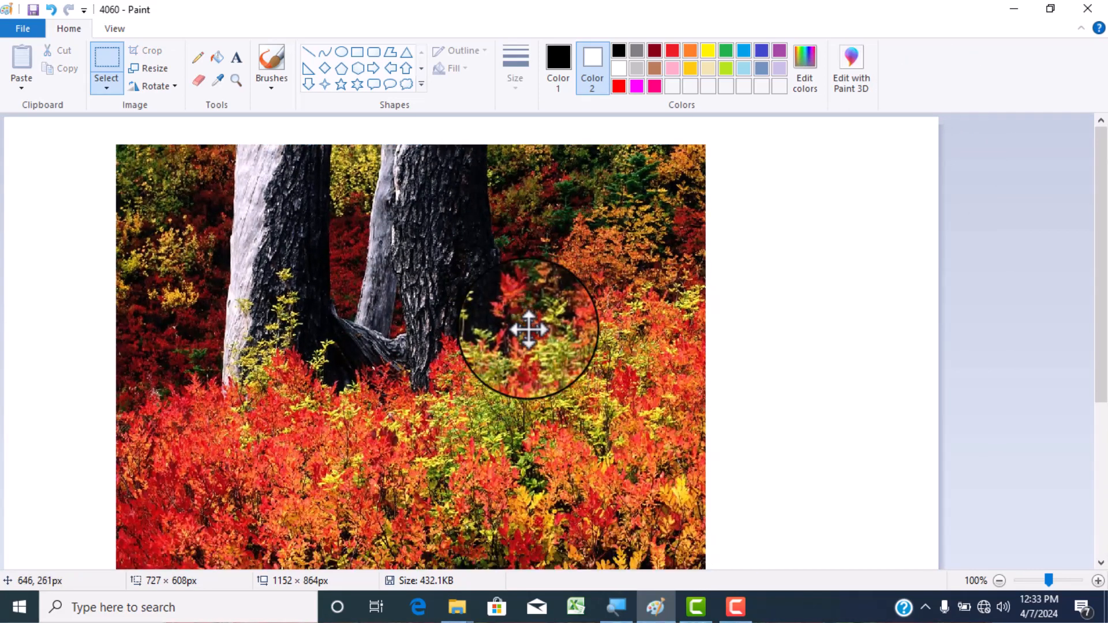
pyautogui.moveTo(604, 512); pyautogui.dragTo(593, 421)
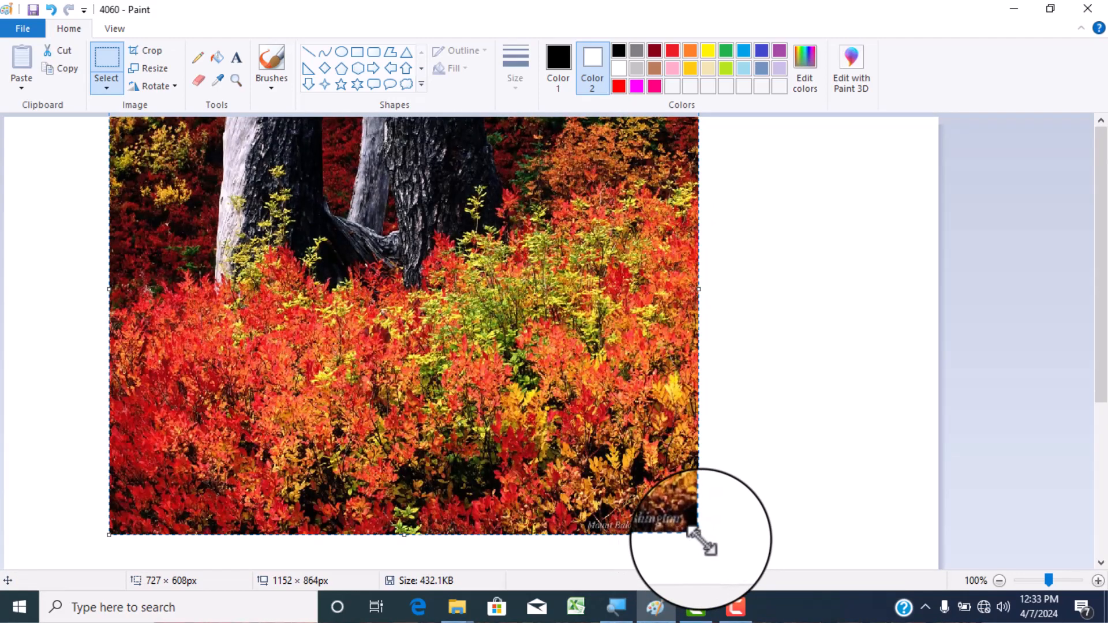
# - Resize the picture to about 484 × 409 px and place it near the canvas's upper-left corner
pyautogui.moveTo(700, 535); pyautogui.dragTo(408, 300)
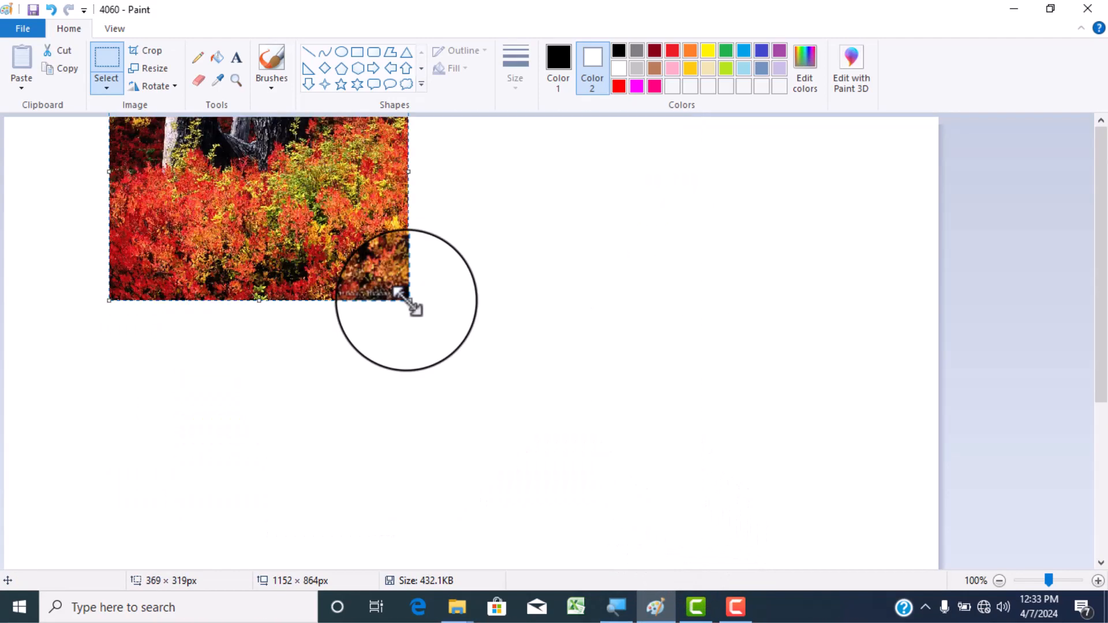
pyautogui.moveTo(334, 213); pyautogui.dragTo(288, 381)
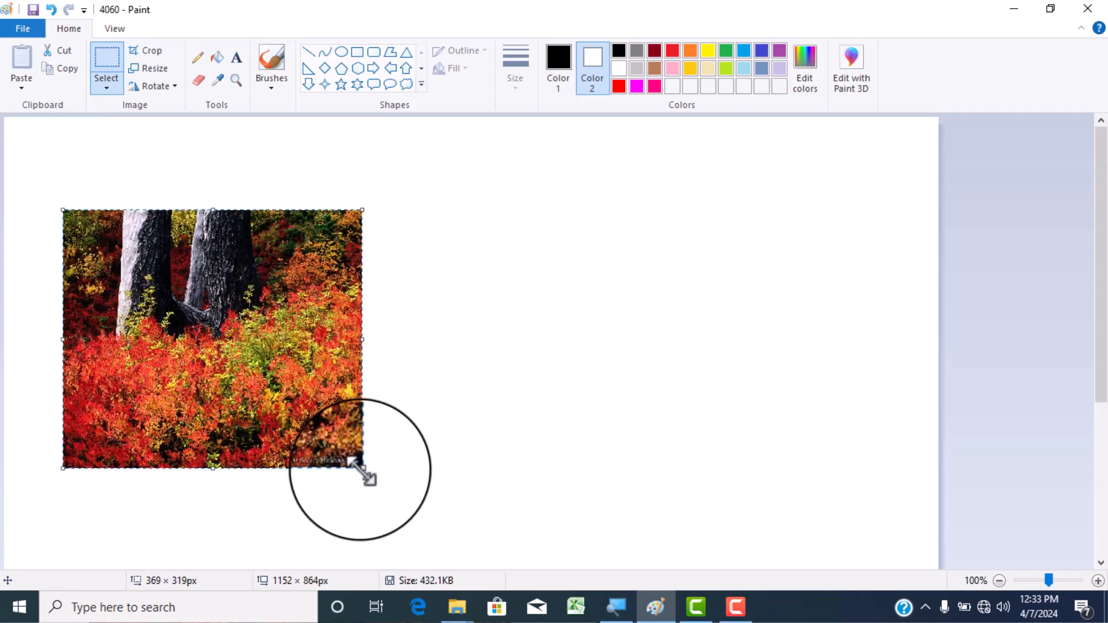
pyautogui.moveTo(363, 468); pyautogui.dragTo(425, 515)
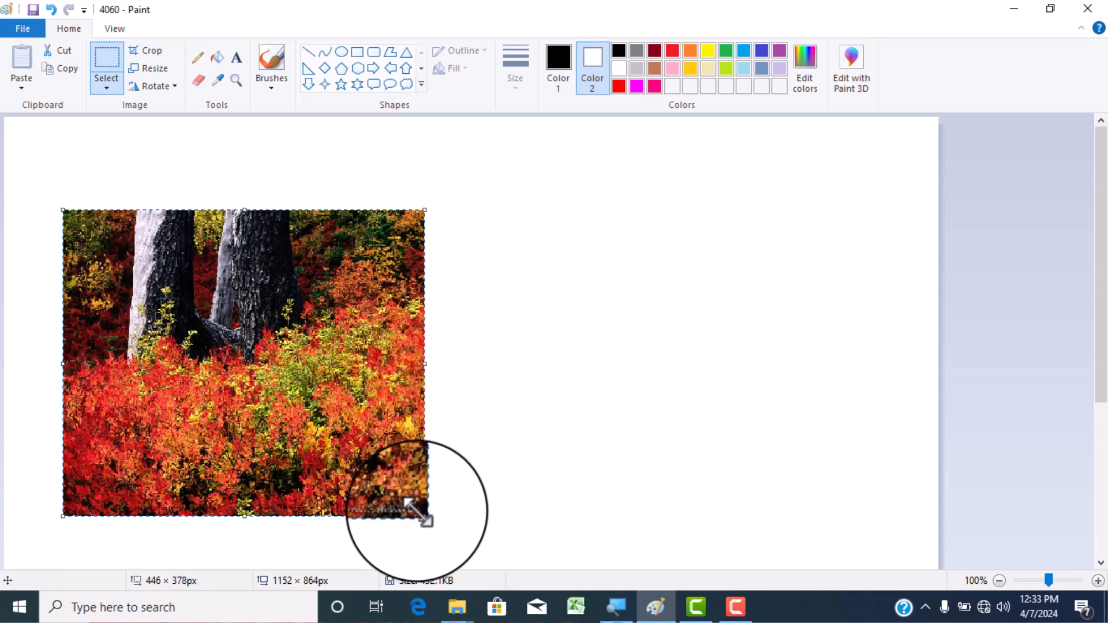
pyautogui.moveTo(425, 515); pyautogui.dragTo(455, 539)
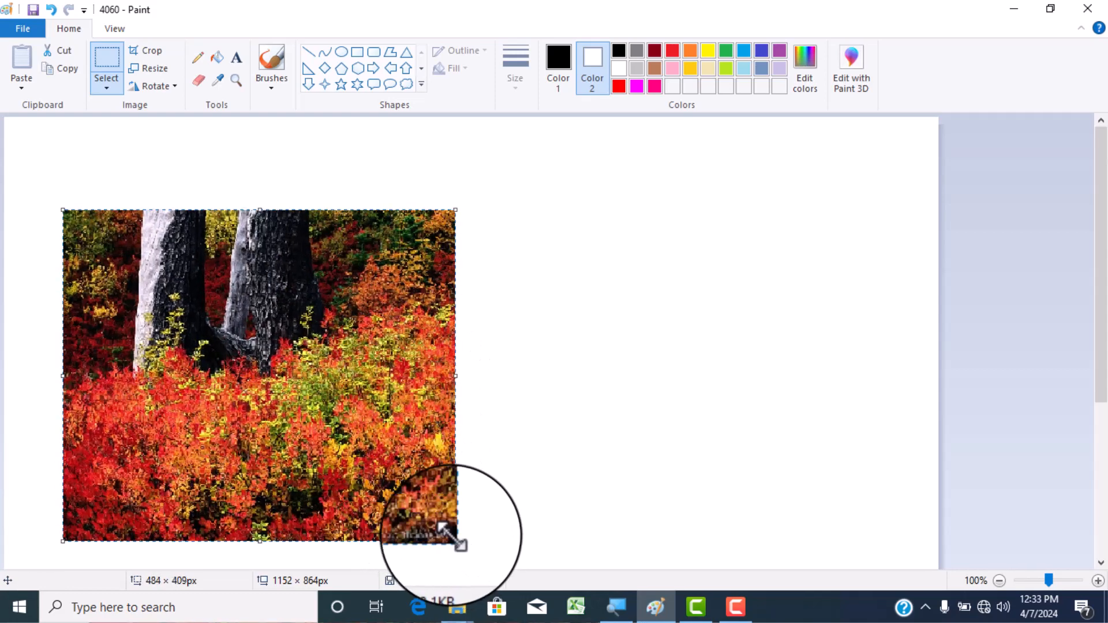
pyautogui.moveTo(396, 448); pyautogui.dragTo(369, 409)
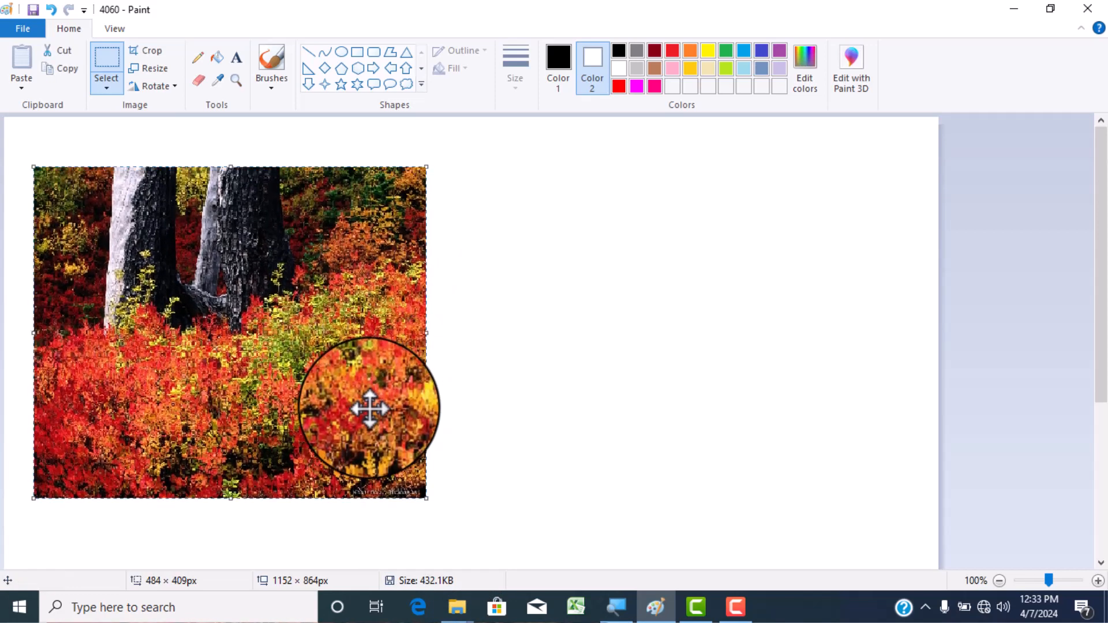
# - Add the text DIIT on the blank canvas area to the right of the picture
pyautogui.click(236, 56)
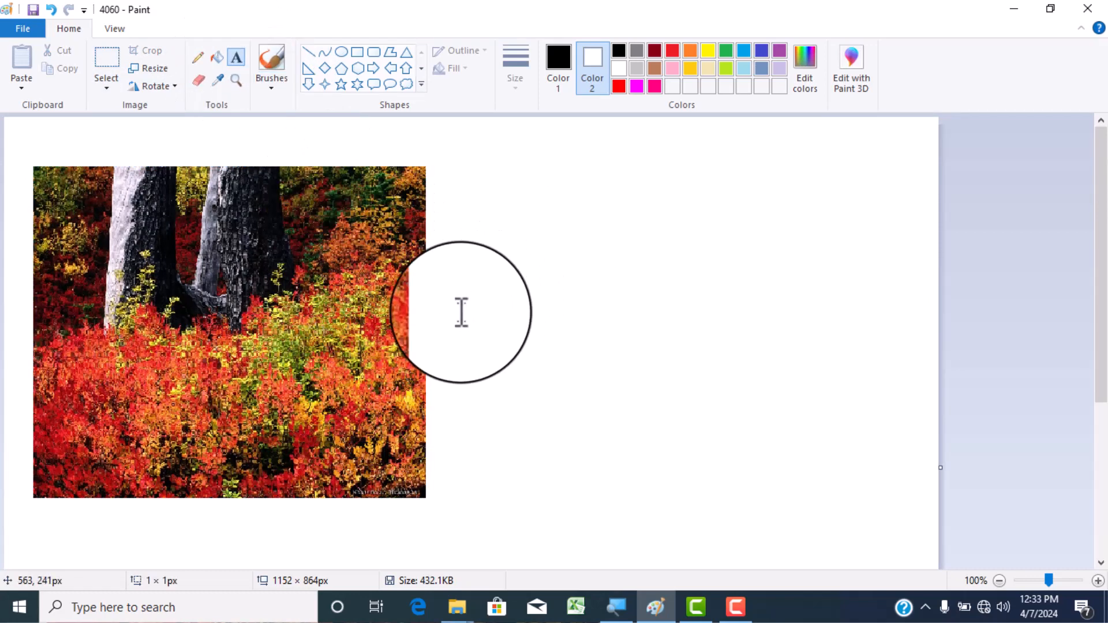
pyautogui.click(461, 312)
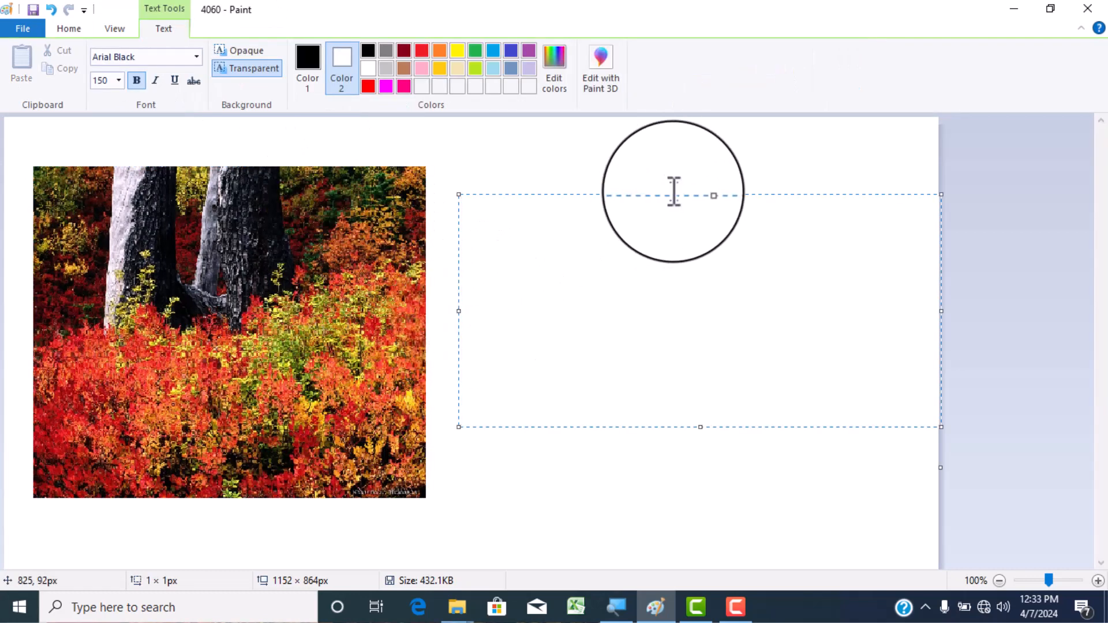
pyautogui.write('D')
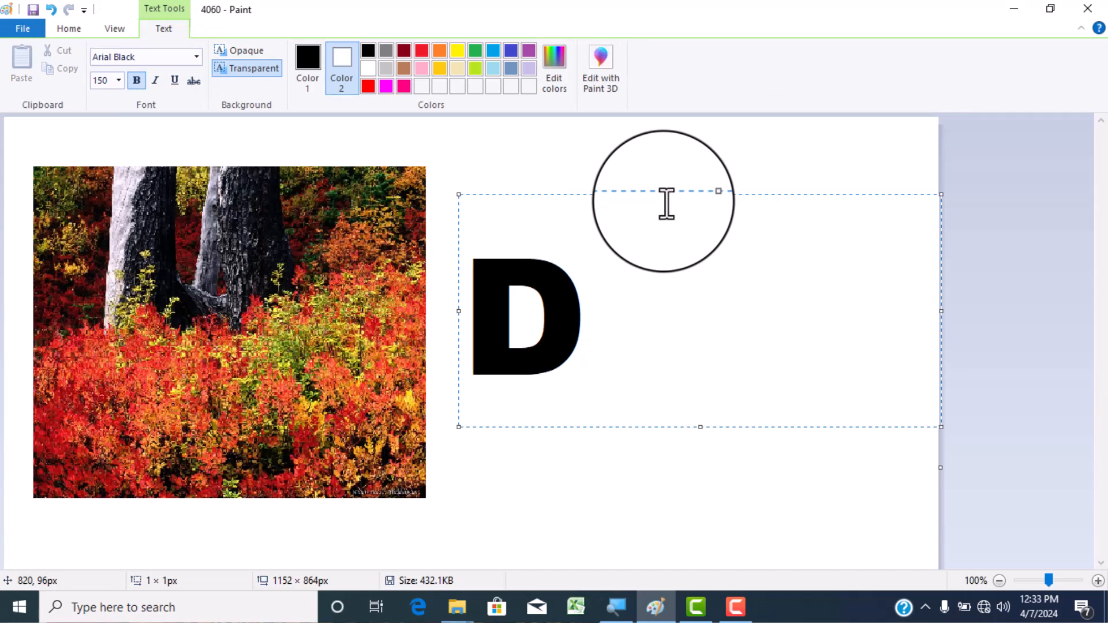
pyautogui.write('IIT')
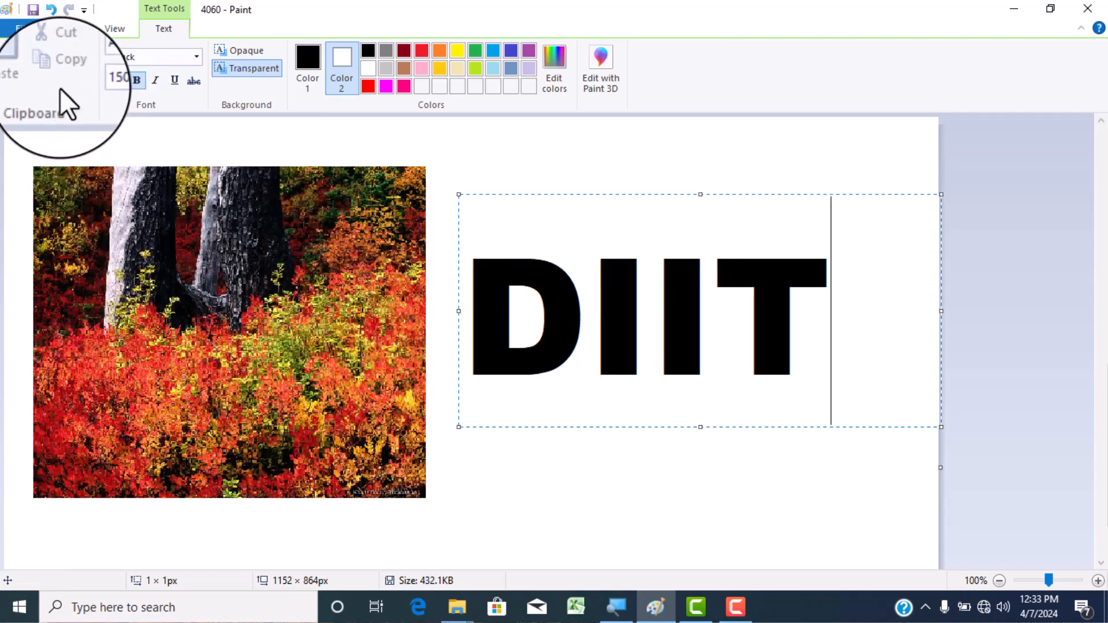
# - Move the DIIT text block onto the picture with a rectangular selection, setting Color 2 to black to make the letters transparent
pyautogui.click(75, 30)
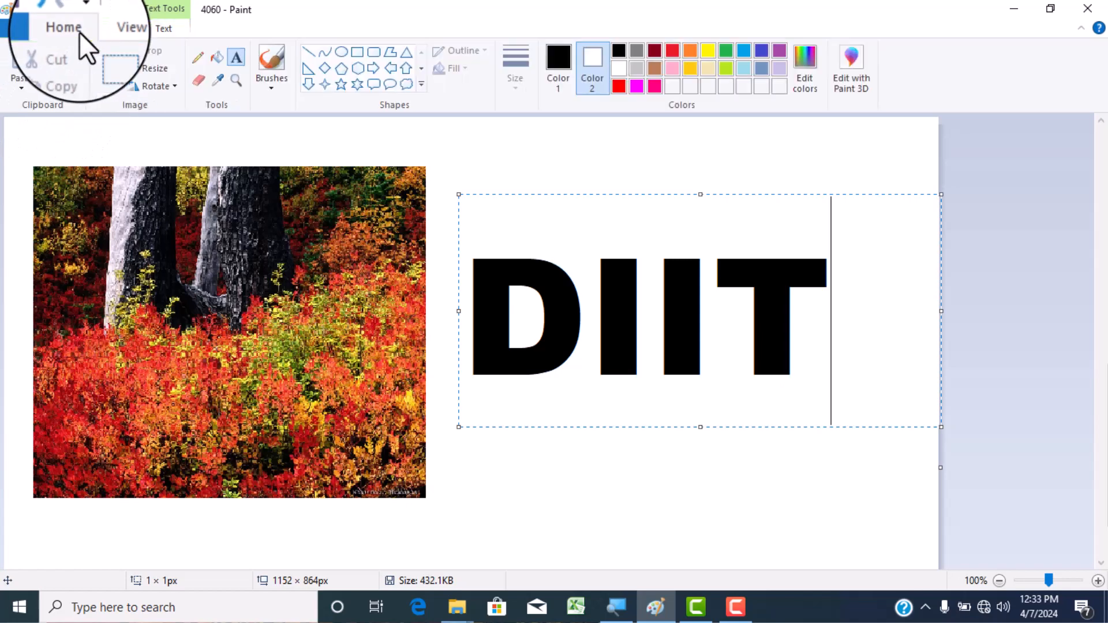
pyautogui.click(109, 91)
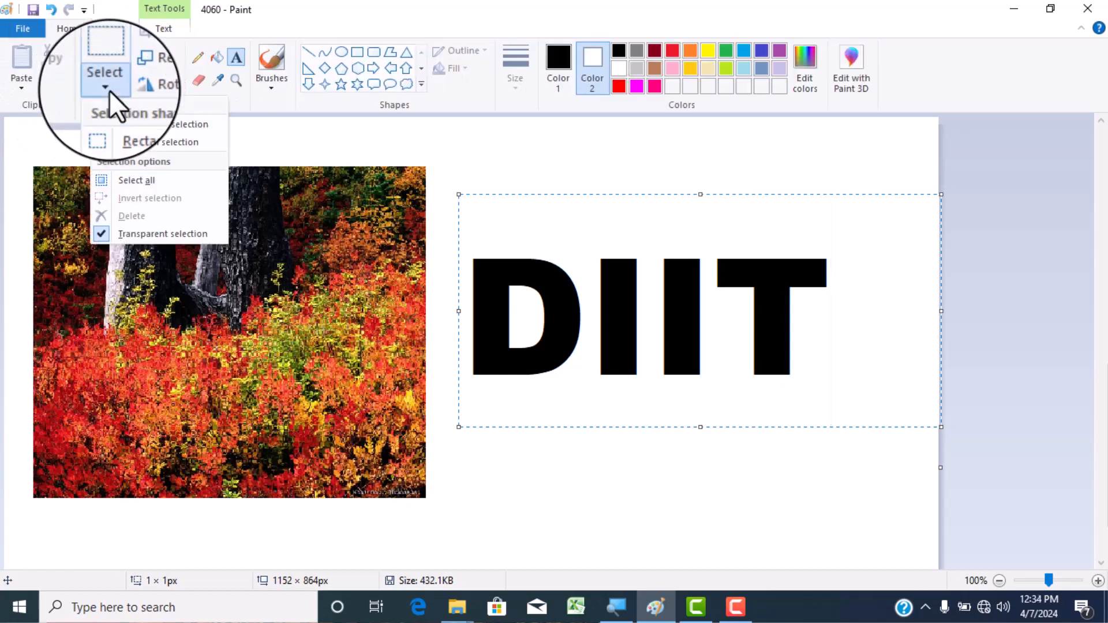
pyautogui.click(153, 125)
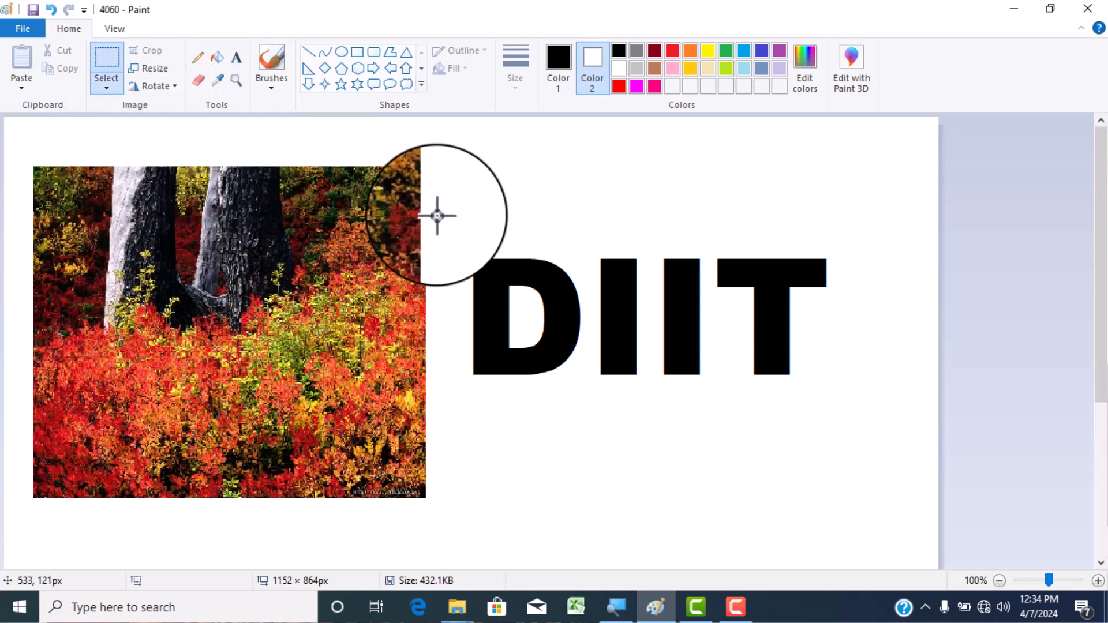
pyautogui.moveTo(437, 216); pyautogui.dragTo(855, 409)
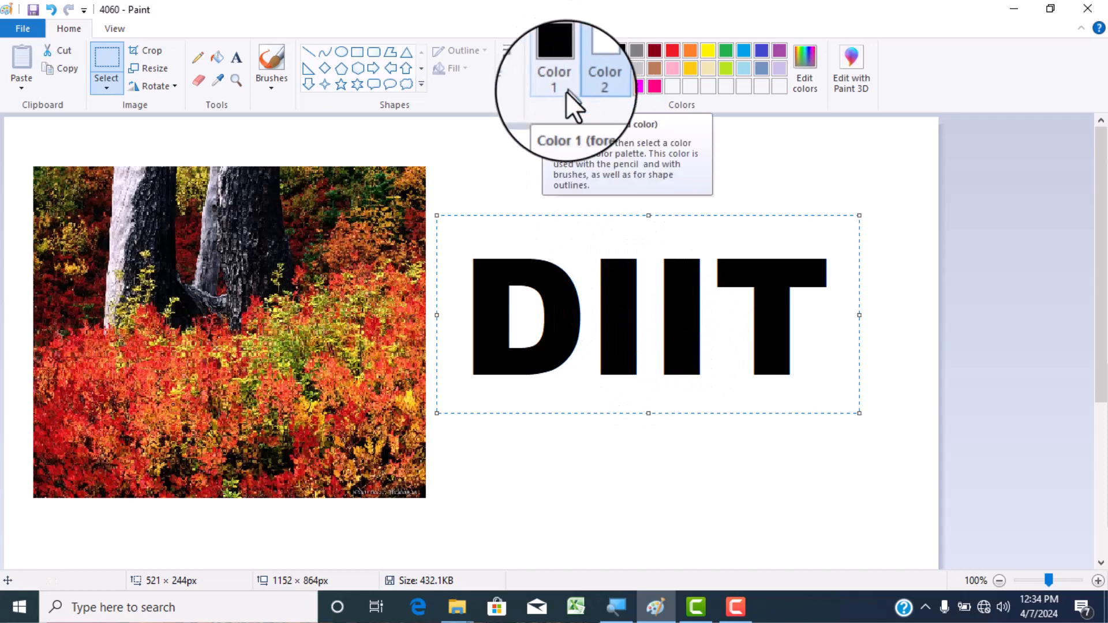
pyautogui.moveTo(698, 283); pyautogui.dragTo(276, 325)
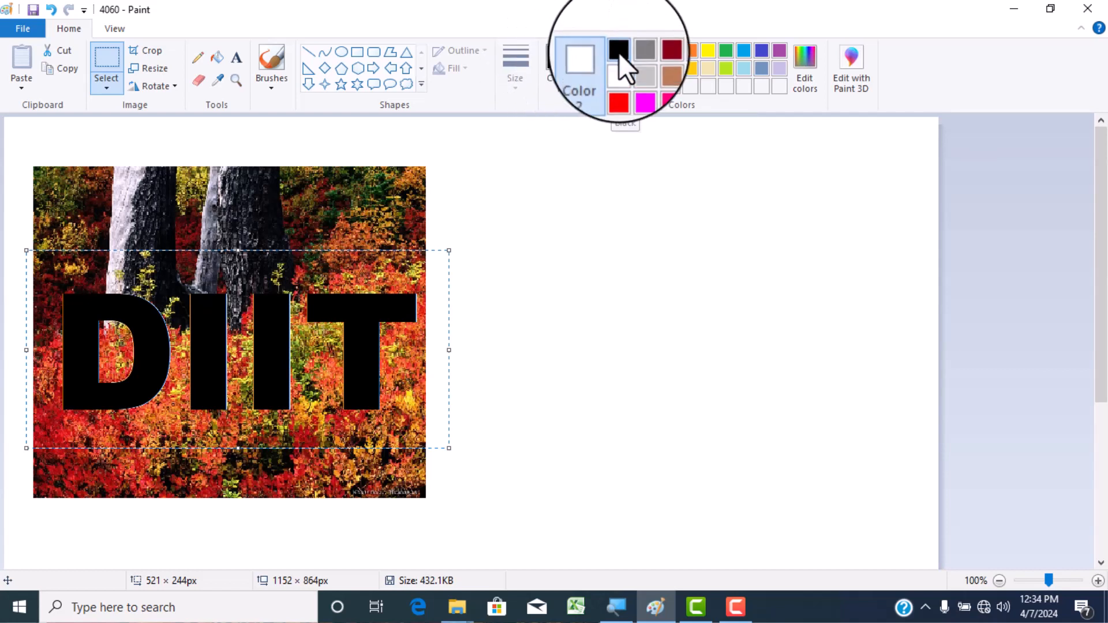
pyautogui.click(619, 52)
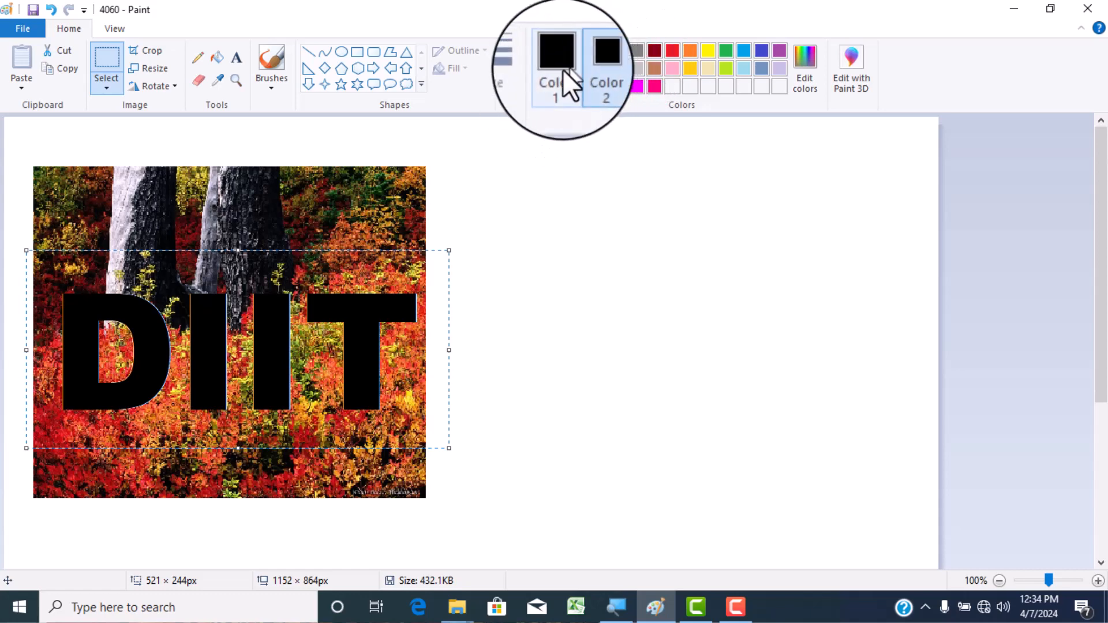
pyautogui.moveTo(284, 304); pyautogui.dragTo(295, 267)
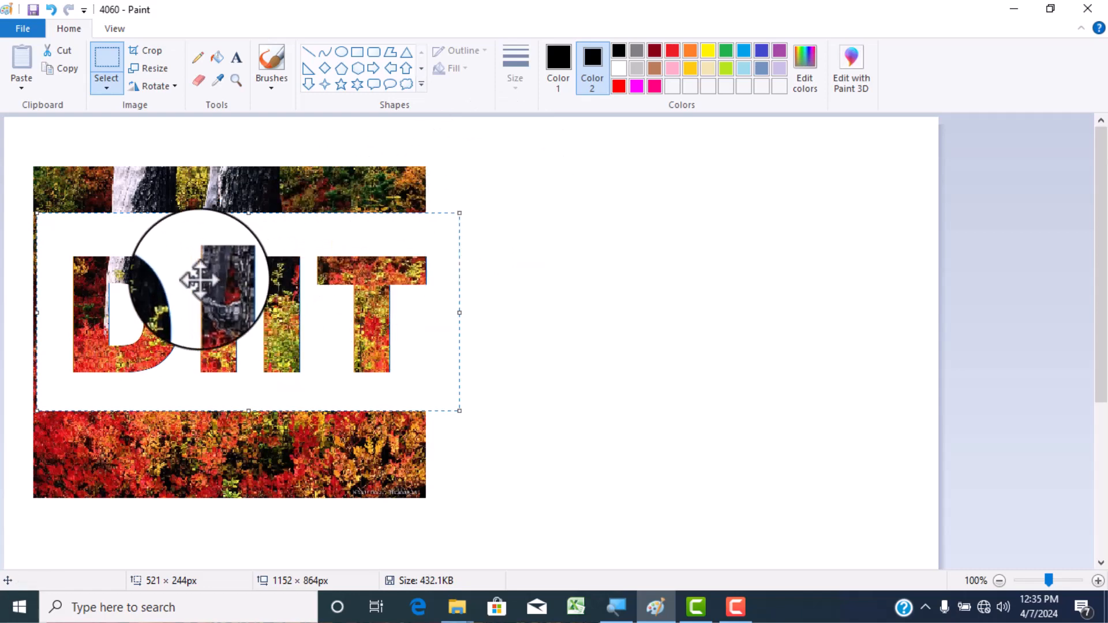
# - Try inverting the selection and deleting everything around the DIIT block with Color 2 black, and undo the deletion
pyautogui.rightClick(266, 274)
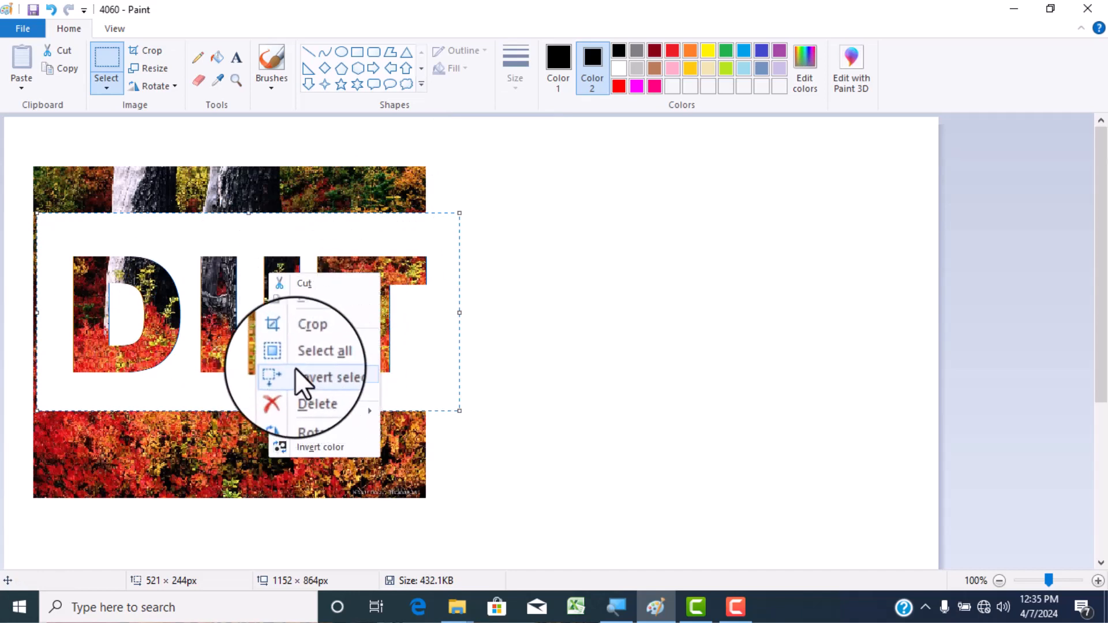
pyautogui.click(327, 374)
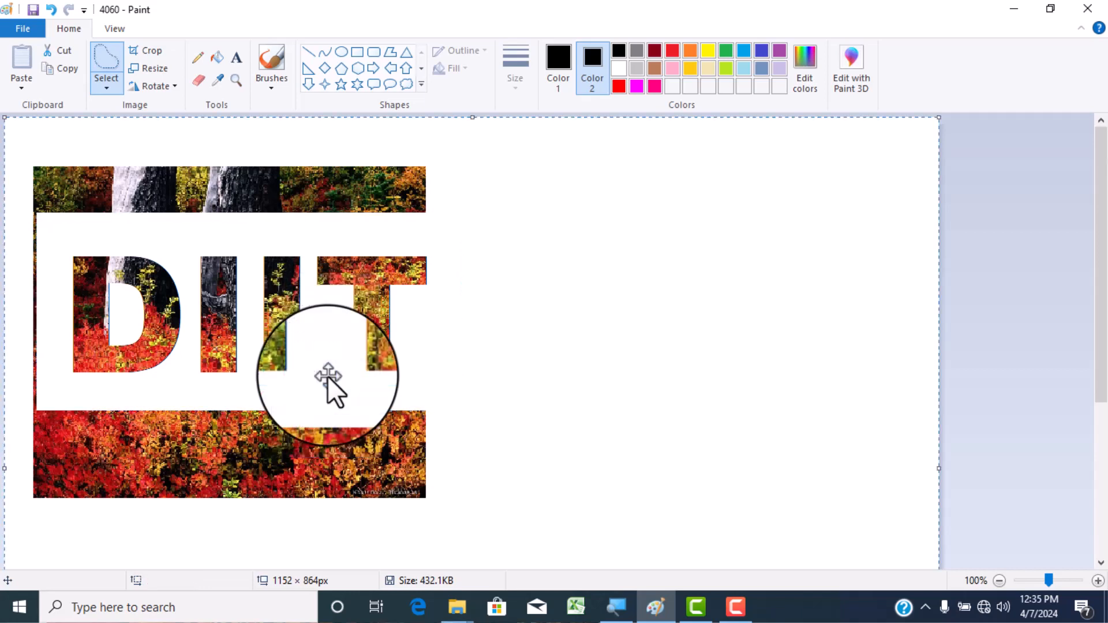
pyautogui.press('Delete')
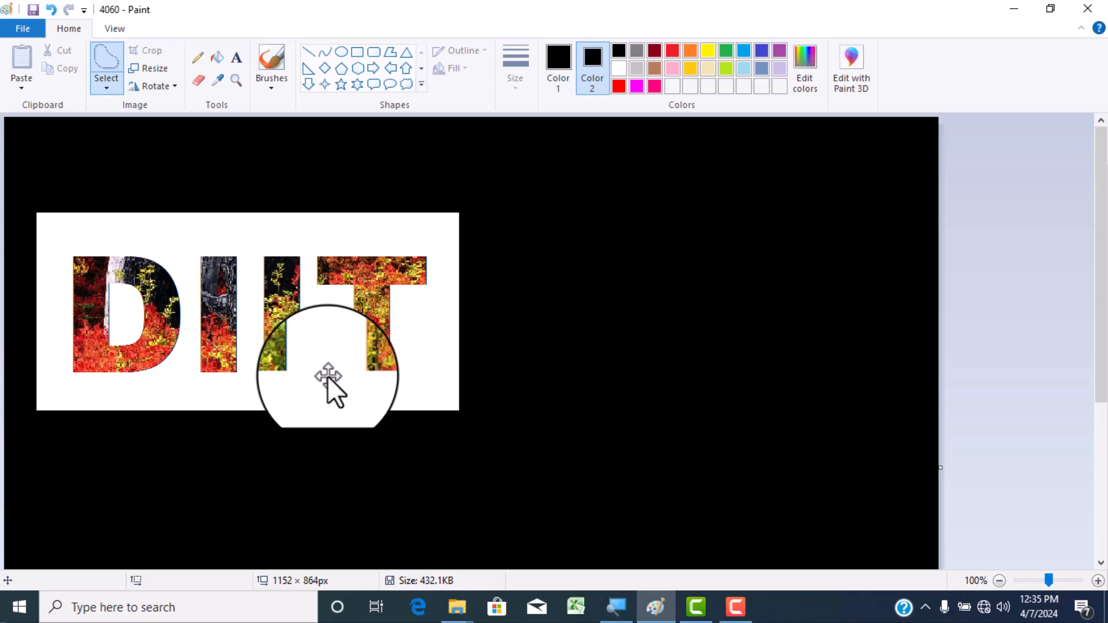
pyautogui.hotkey('ctrl', 'z')
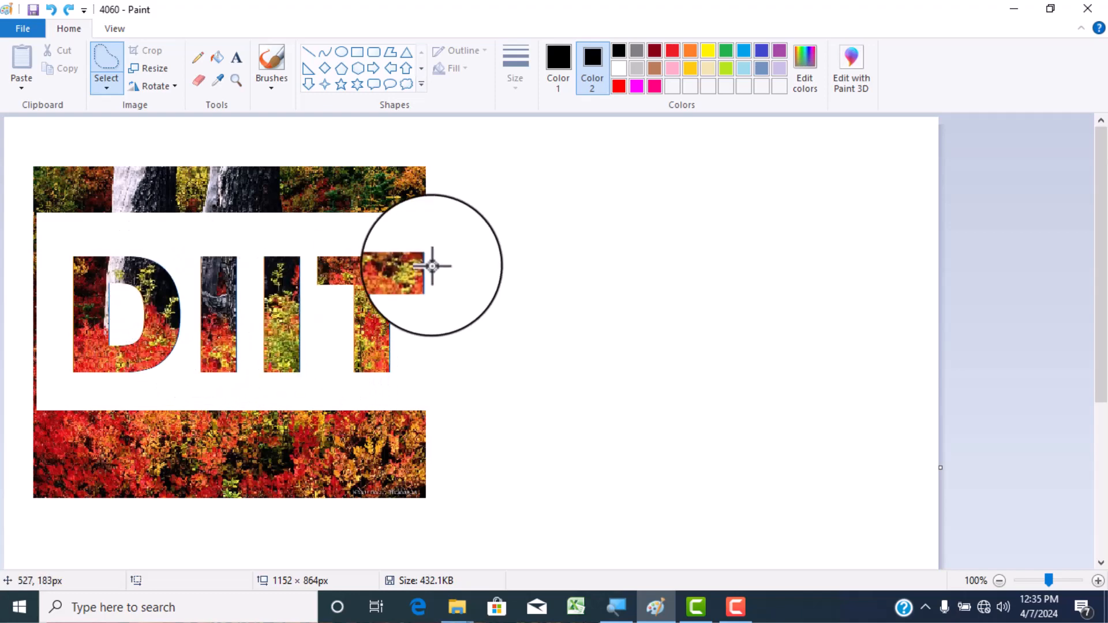
# - Reselect the DIIT block with a rectangle, set Color 2 to white, and delete everything outside it by inverting the selection
pyautogui.click(116, 81)
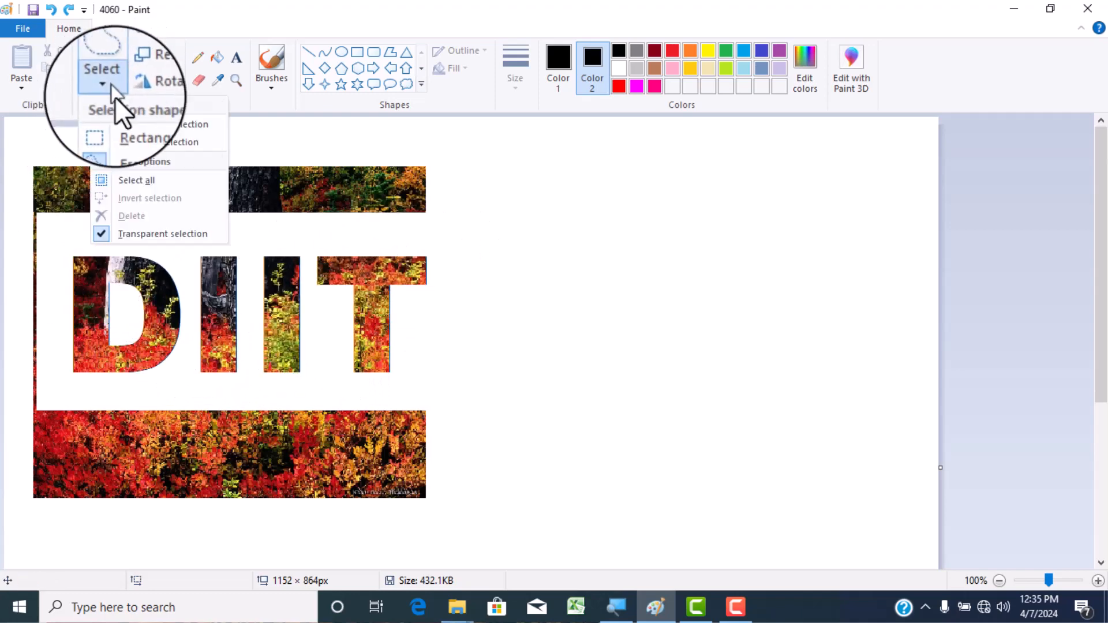
pyautogui.click(123, 125)
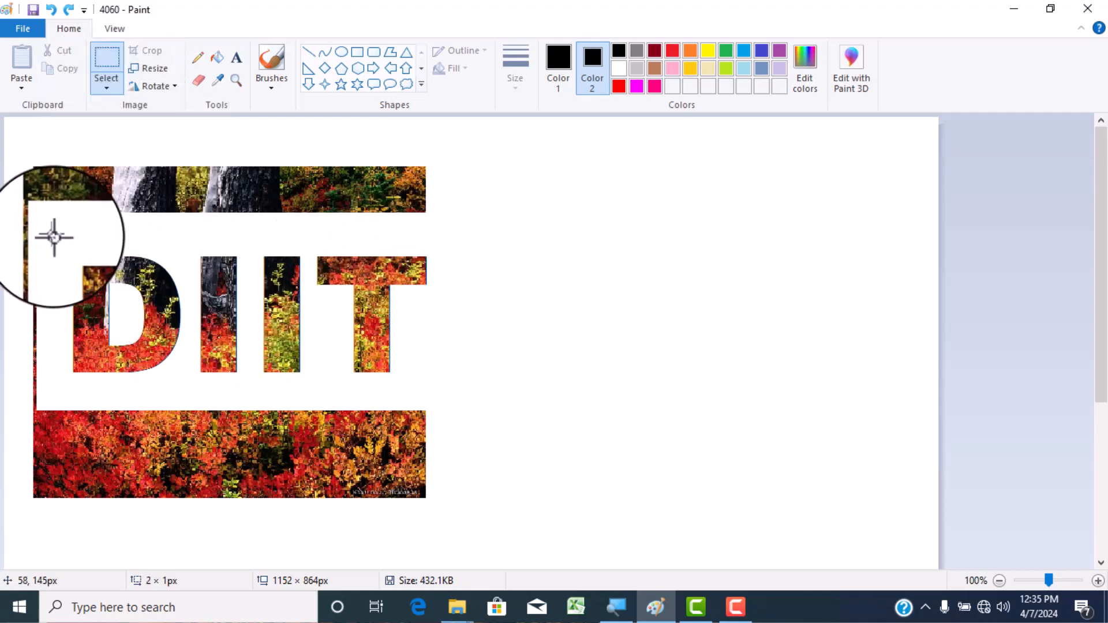
pyautogui.moveTo(50, 236); pyautogui.dragTo(442, 393)
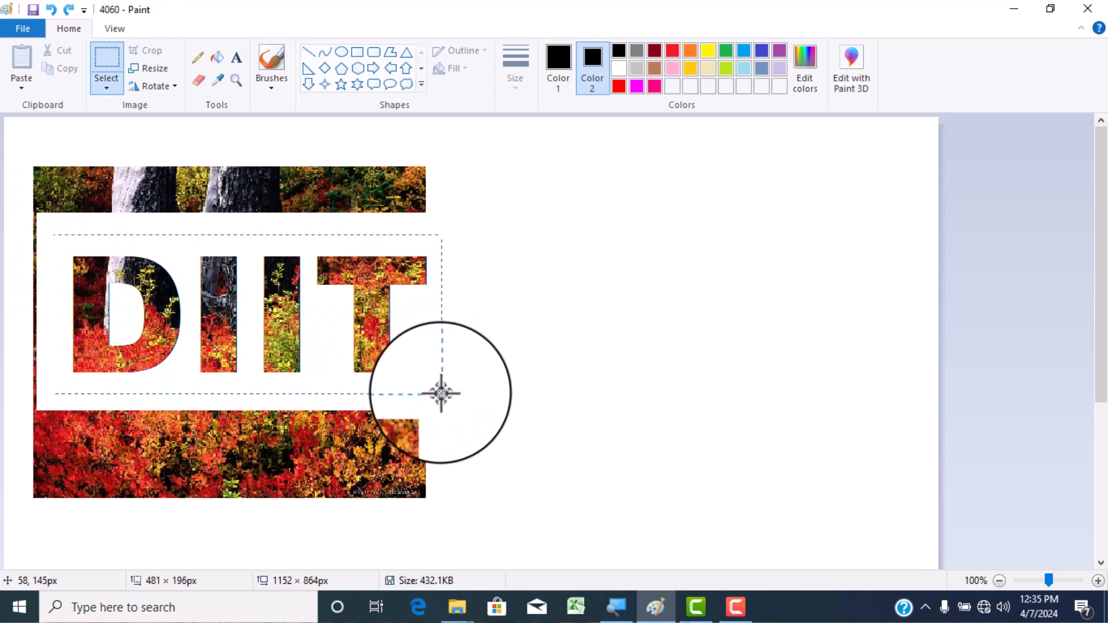
pyautogui.click(618, 70)
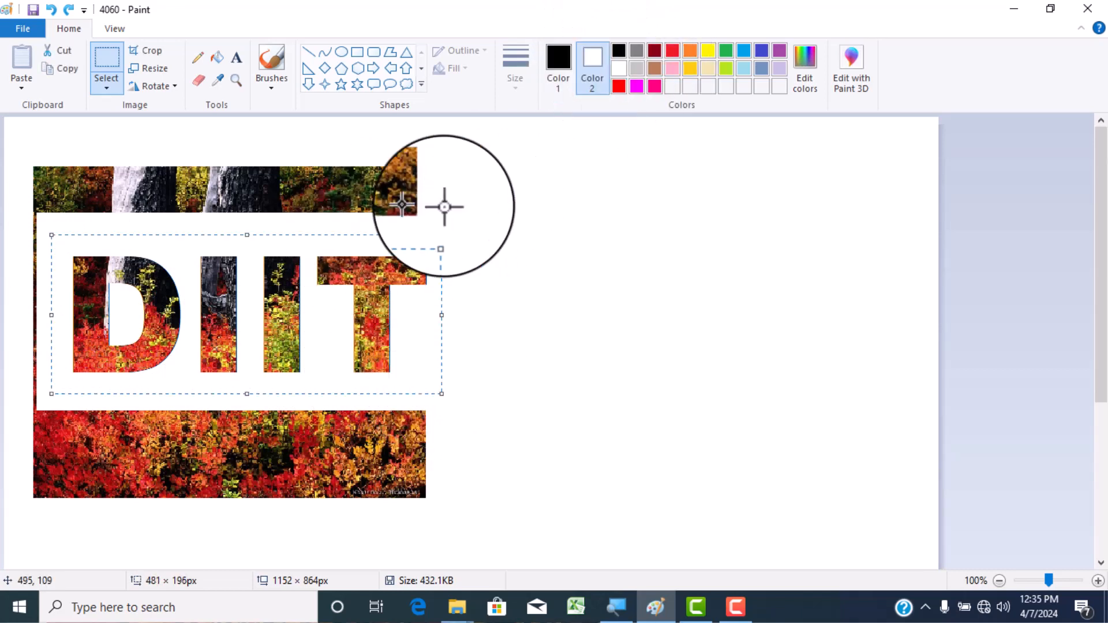
pyautogui.rightClick(400, 267)
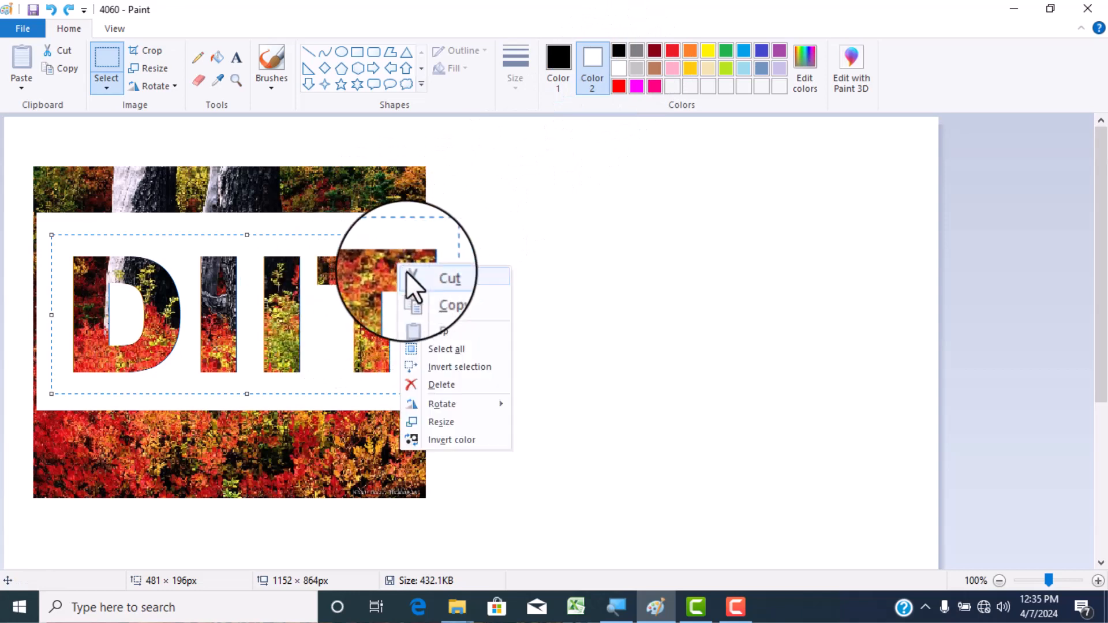
pyautogui.click(454, 366)
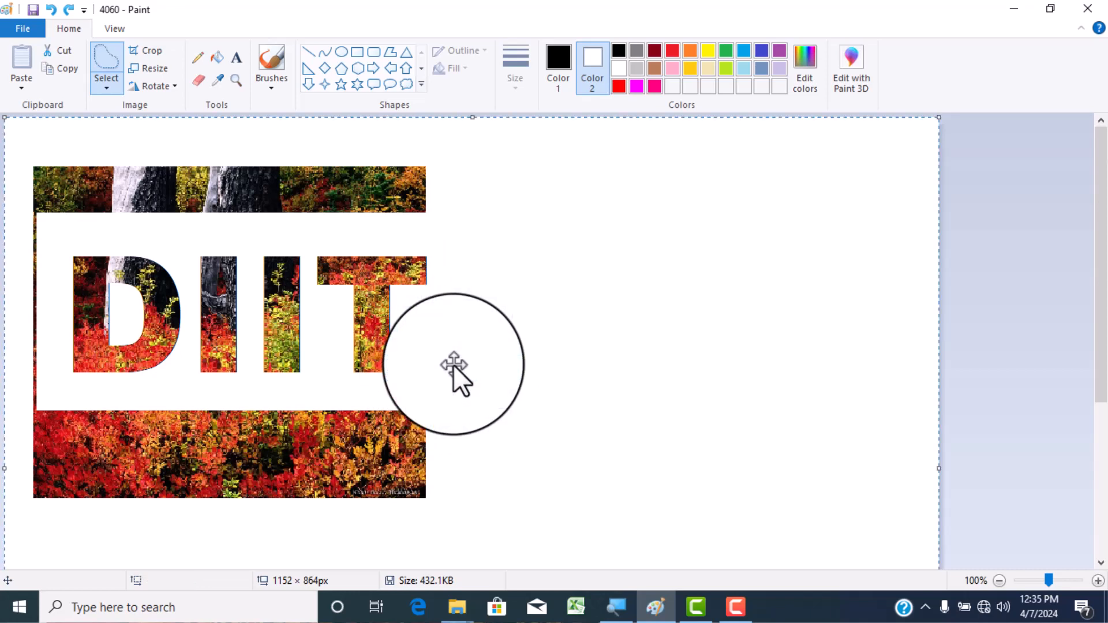
pyautogui.press('Delete')
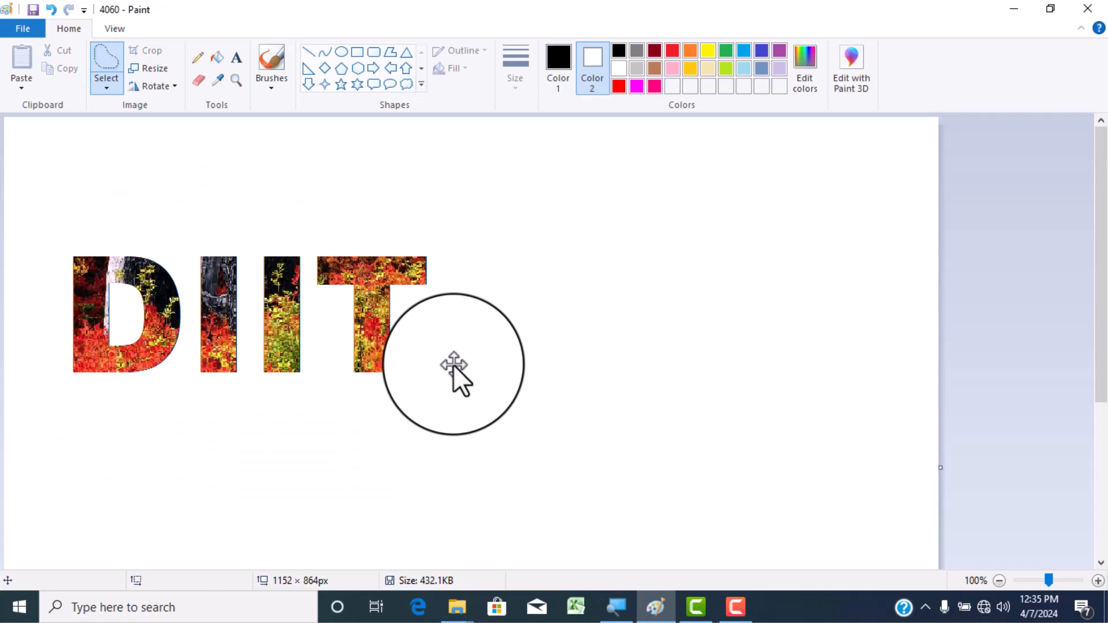
# - Move the picture-filled DIIT toward the canvas's middle with a rectangular selection, and undo a trial 3D trail on it
pyautogui.moveTo(452, 365); pyautogui.dragTo(276, 343)
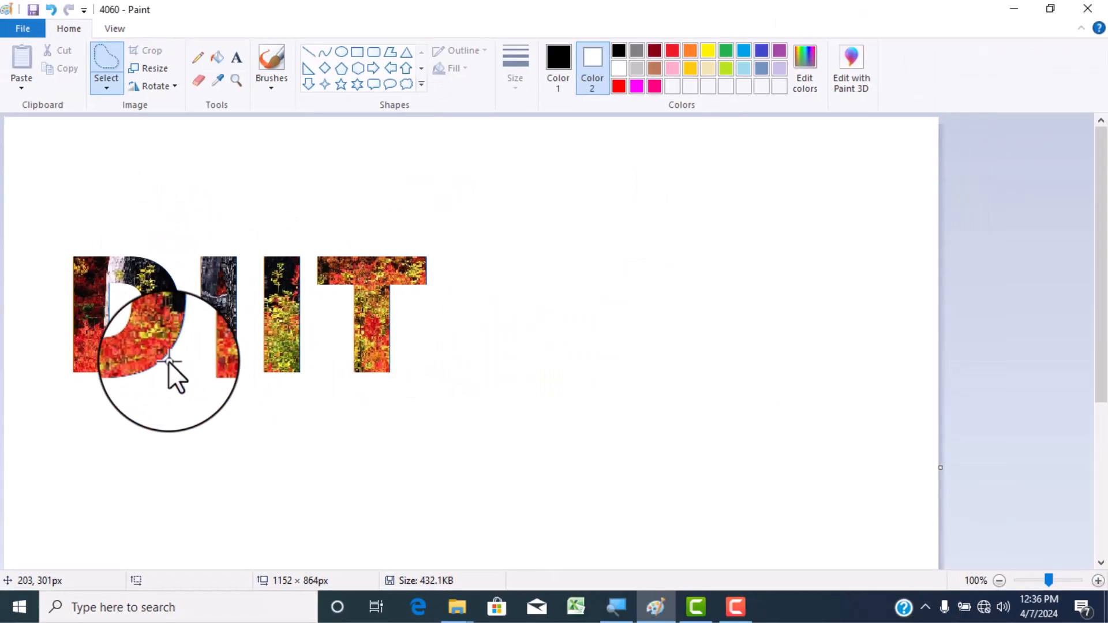
pyautogui.click(108, 91)
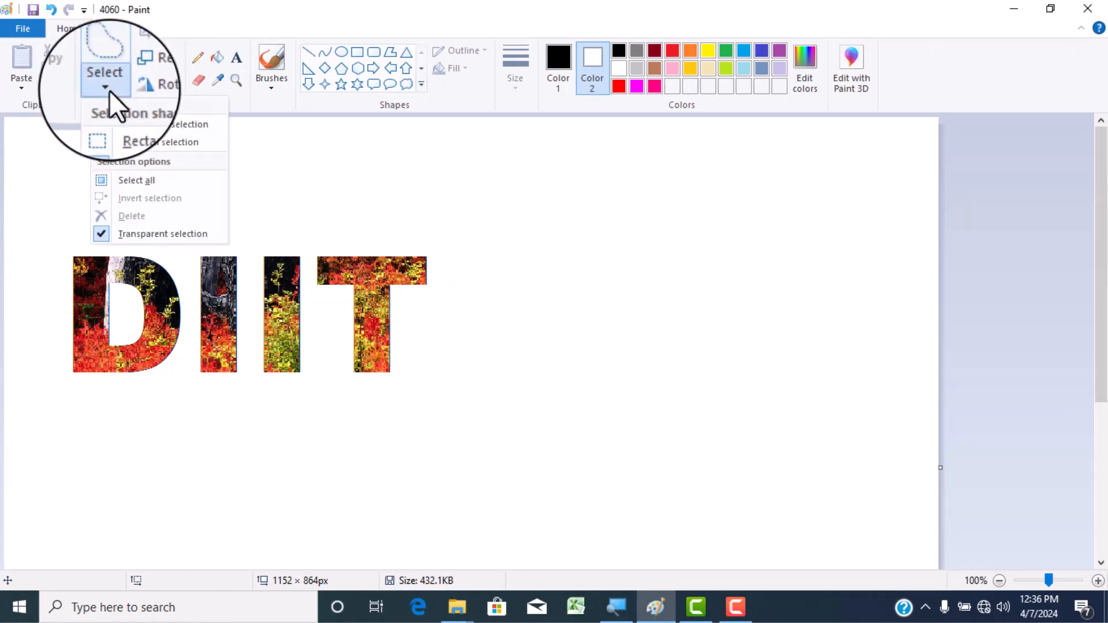
pyautogui.click(131, 122)
pyautogui.moveTo(37, 214); pyautogui.dragTo(442, 425)
pyautogui.moveTo(309, 339)
pyautogui.mouseDown()
pyautogui.moveTo(460, 314)
pyautogui.moveTo(476, 326)
pyautogui.mouseUp()
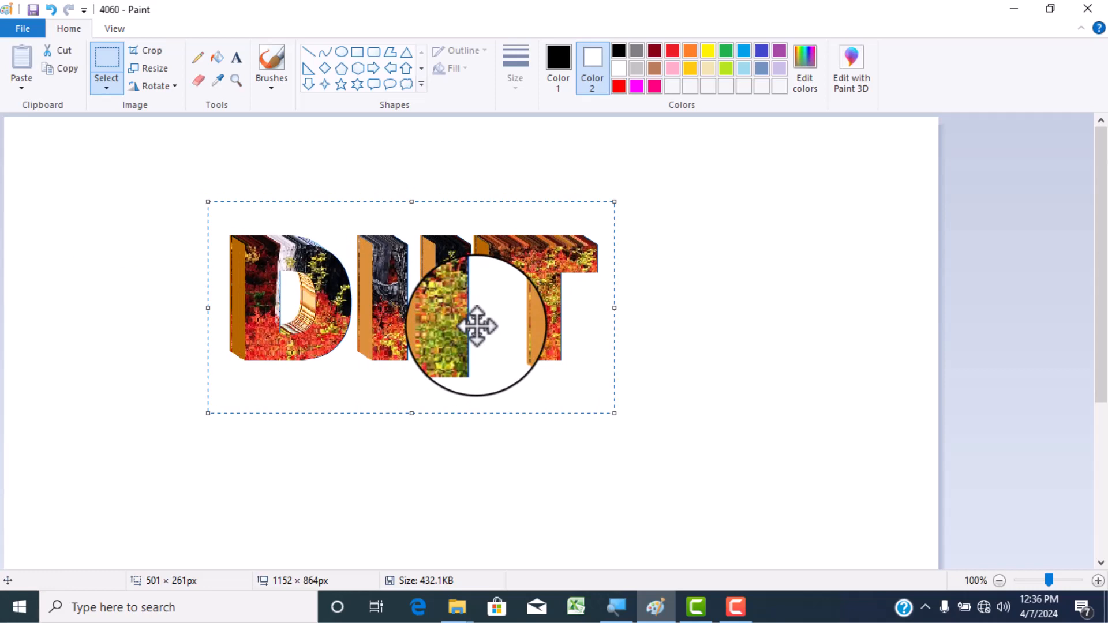
pyautogui.hotkey('ctrl', 'z')
# - Reselect the picture-filled DIIT and trail it slightly up and to the left for a short 3D depth
pyautogui.moveTo(185, 205); pyautogui.dragTo(627, 409)
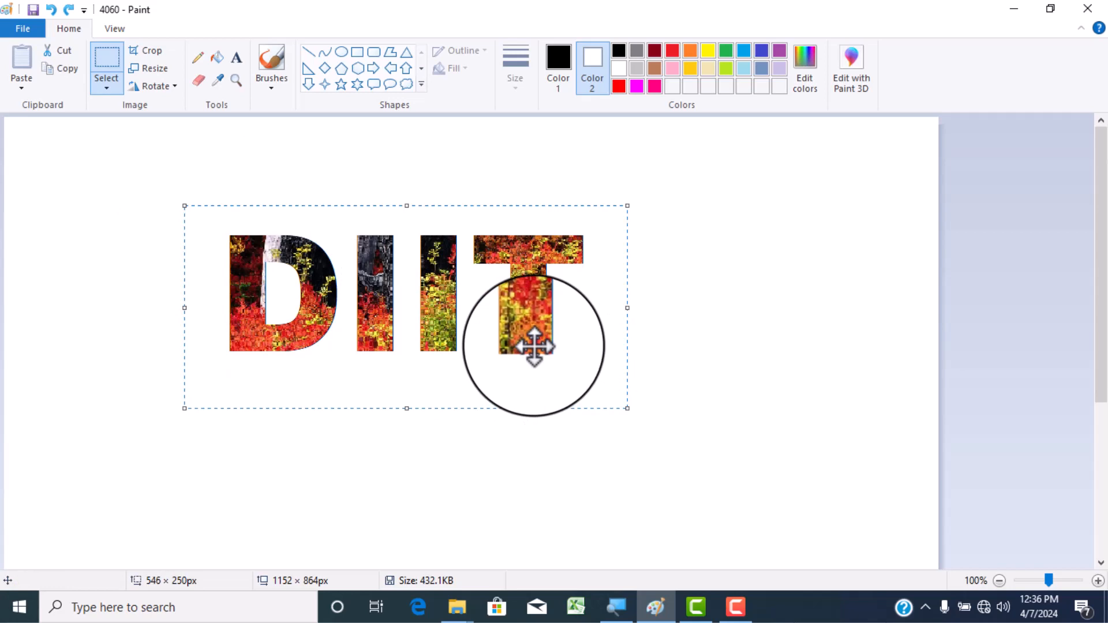
pyautogui.moveTo(525, 336); pyautogui.dragTo(515, 328)
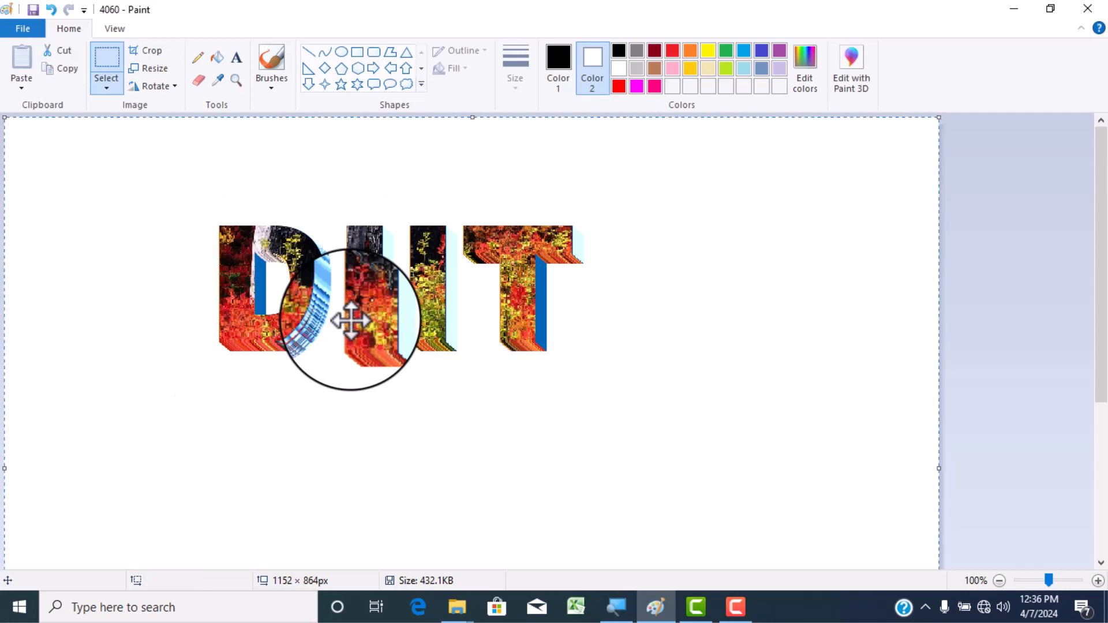
# - Clear the whole canvas and draw a black rectangle outline of about 288 × 236 px in its left half
pyautogui.press('Delete')
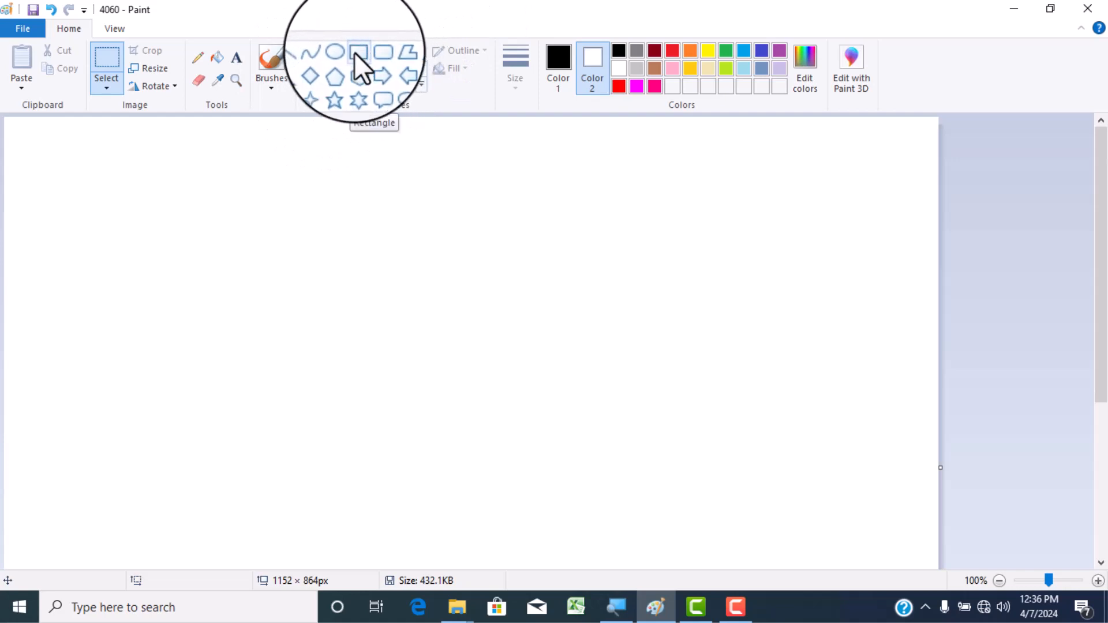
pyautogui.click(355, 53)
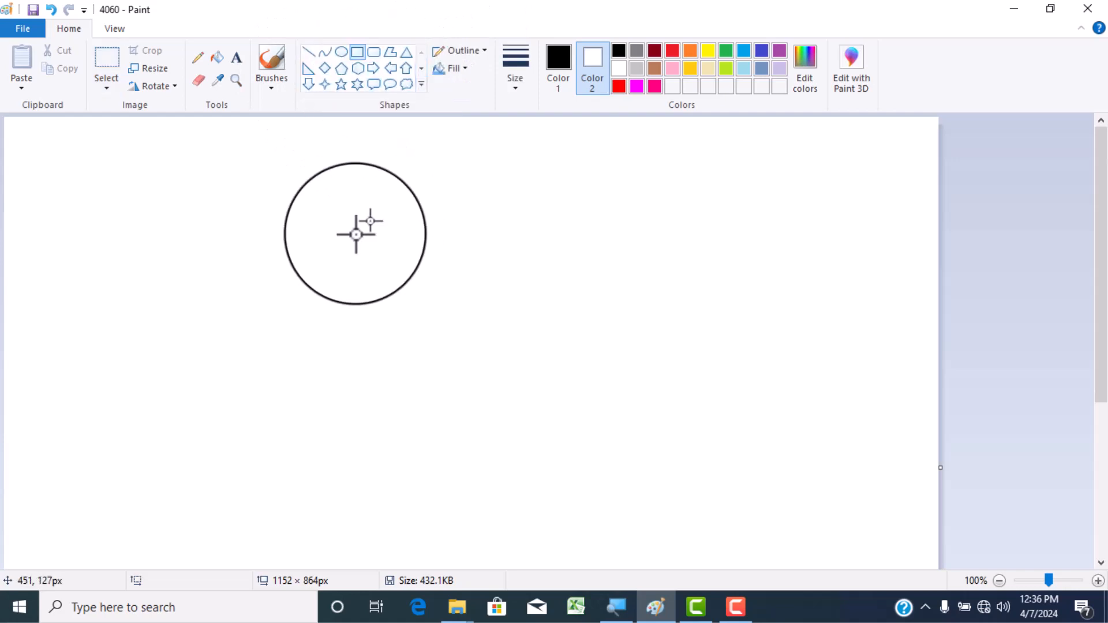
pyautogui.moveTo(231, 213); pyautogui.dragTo(461, 400)
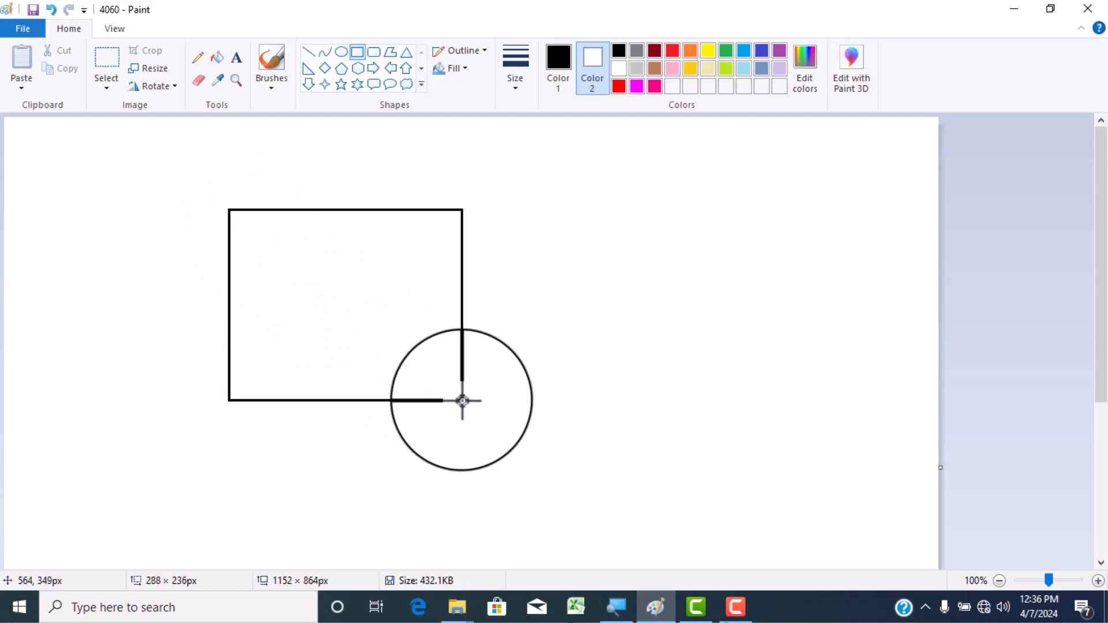
# - Set the rectangle's outline to the thickest line size offered
pyautogui.click(511, 89)
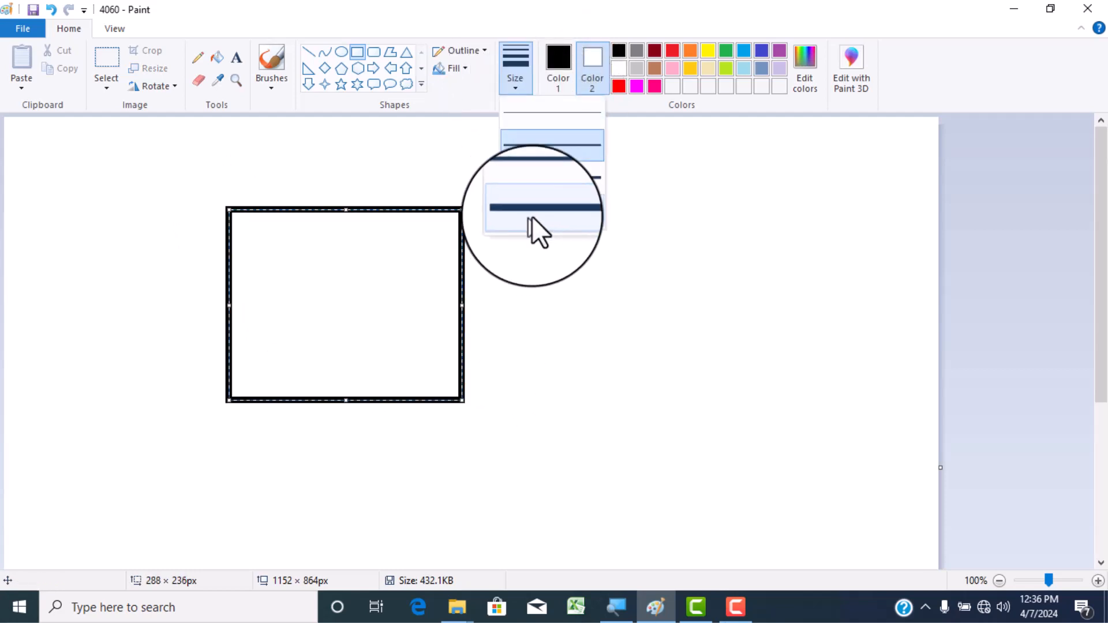
pyautogui.click(546, 213)
pyautogui.click(514, 85)
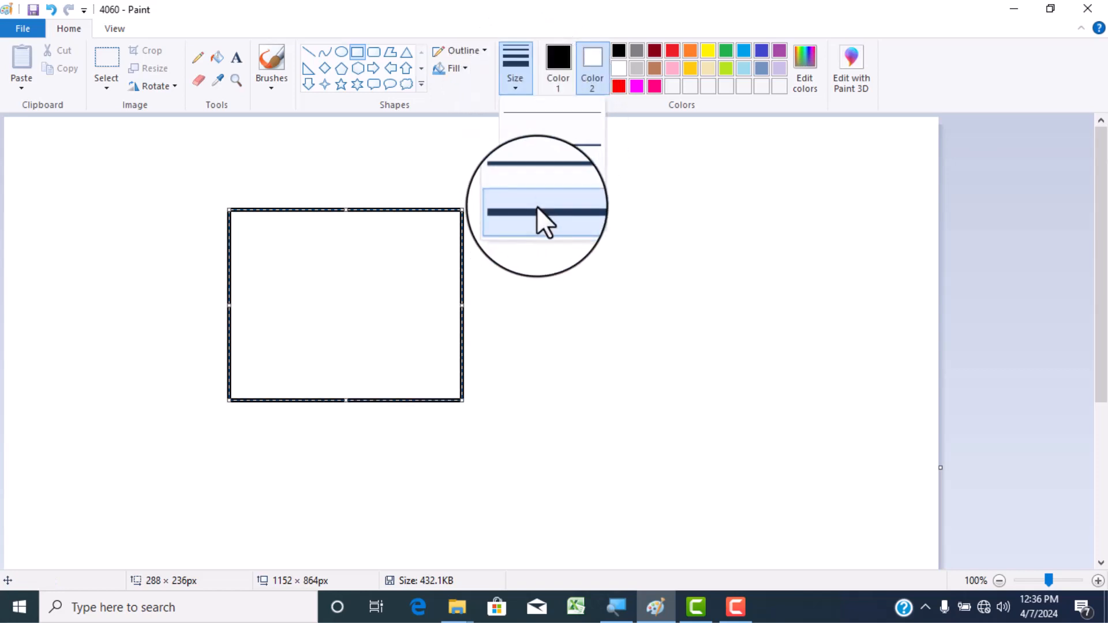
pyautogui.click(536, 211)
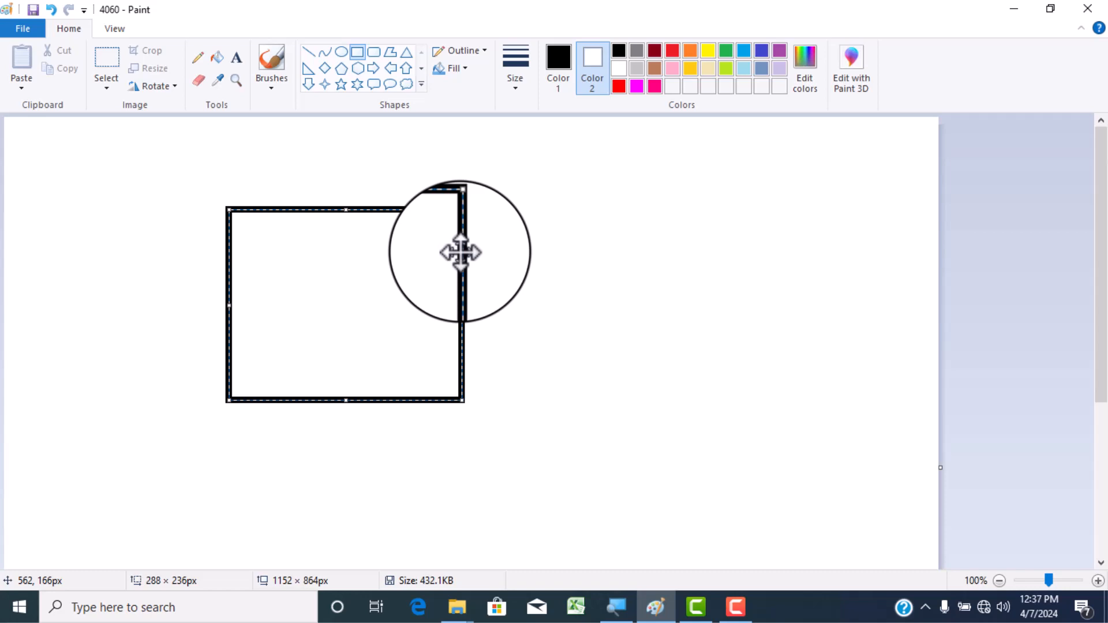
# - Thicken the rectangle's outline well beyond the largest preset, thin it somewhat, and thicken it again into a broad black frame
pyautogui.hotkey('ctrl', '+')
pyautogui.hotkey('ctrl', '+')
pyautogui.hotkey('ctrl', '+')
pyautogui.hotkey('ctrl', '+')
pyautogui.hotkey('ctrl', '+')
pyautogui.hotkey('ctrl', '+')
pyautogui.hotkey('ctrl', '+')
pyautogui.hotkey('ctrl', '+')
pyautogui.hotkey('ctrl', '+')
pyautogui.hotkey('ctrl', '+')
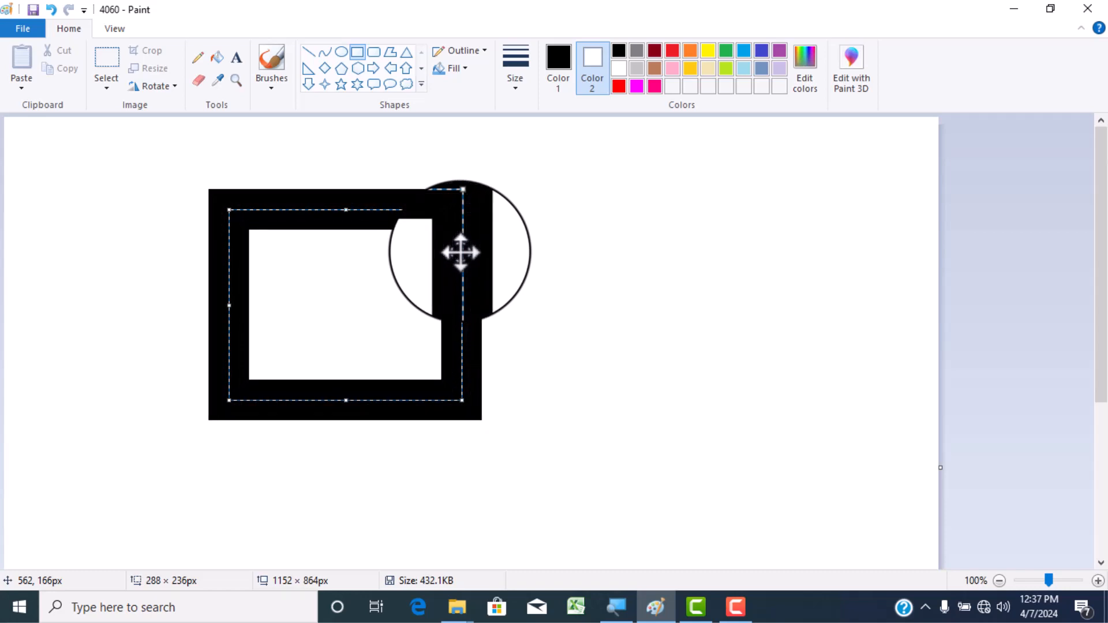
pyautogui.hotkey('ctrl', '-')
pyautogui.hotkey('ctrl', '-')
pyautogui.hotkey('ctrl', '-')
pyautogui.hotkey('ctrl', '-')
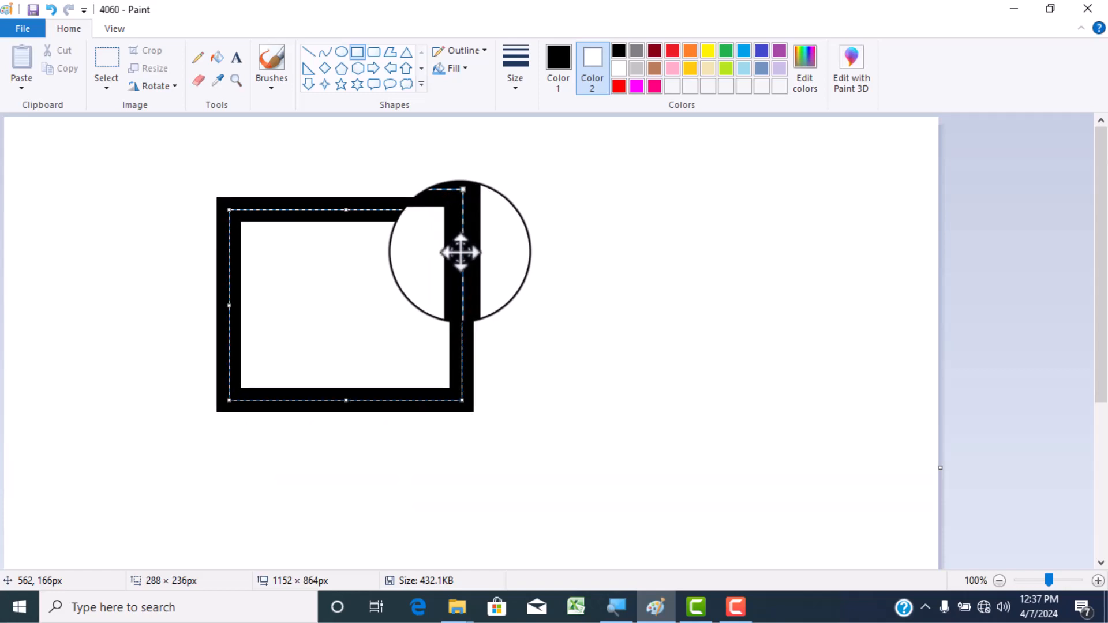
pyautogui.hotkey('ctrl', '+')
pyautogui.hotkey('ctrl', '+')
pyautogui.hotkey('ctrl', '+')
pyautogui.hotkey('ctrl', '+')
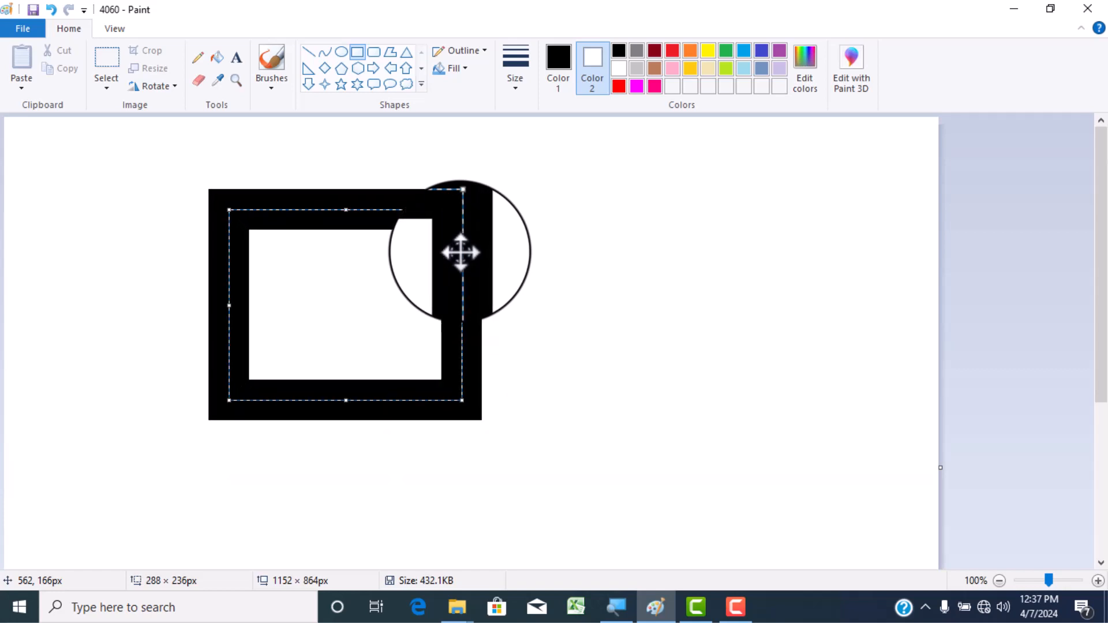
# - Move the thick black frame to the right, toward the middle of the canvas
pyautogui.click(512, 81)
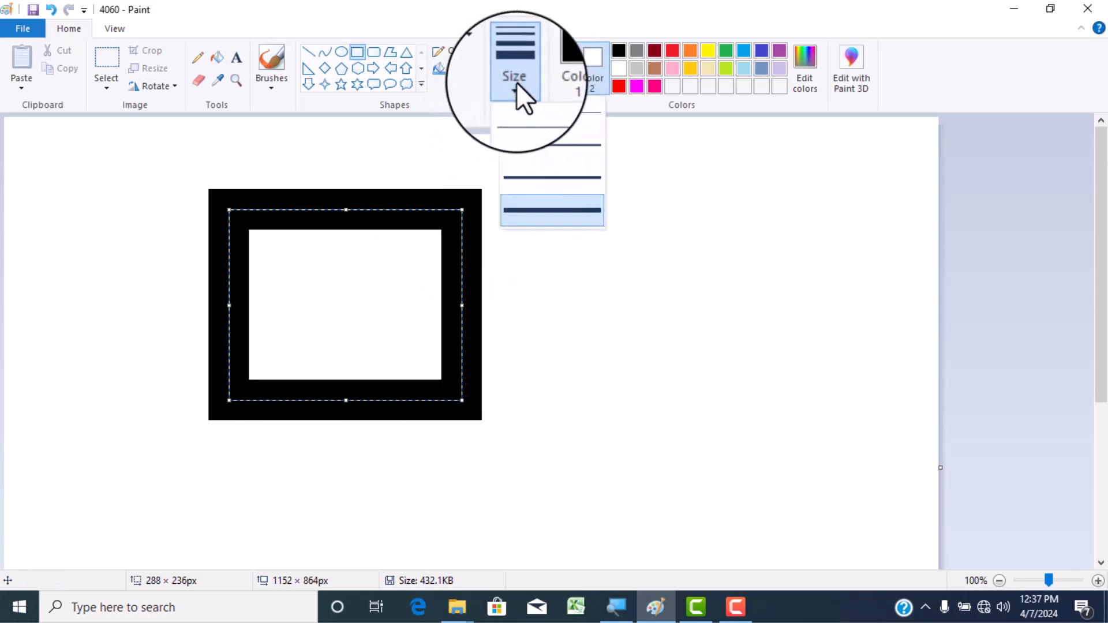
pyautogui.click(473, 258)
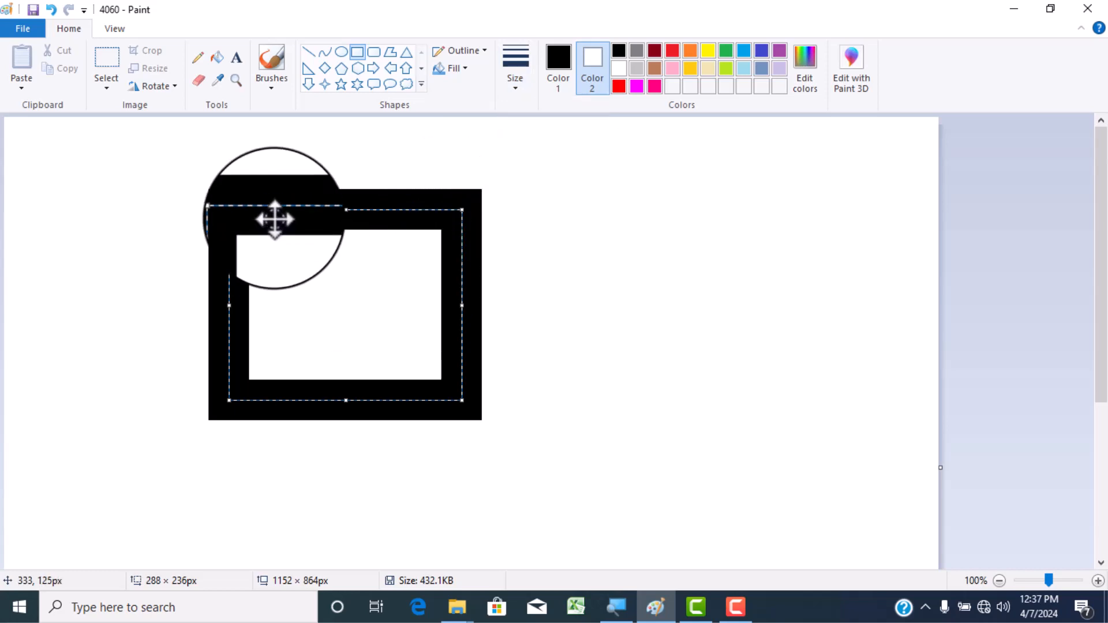
pyautogui.moveTo(275, 219); pyautogui.dragTo(415, 221)
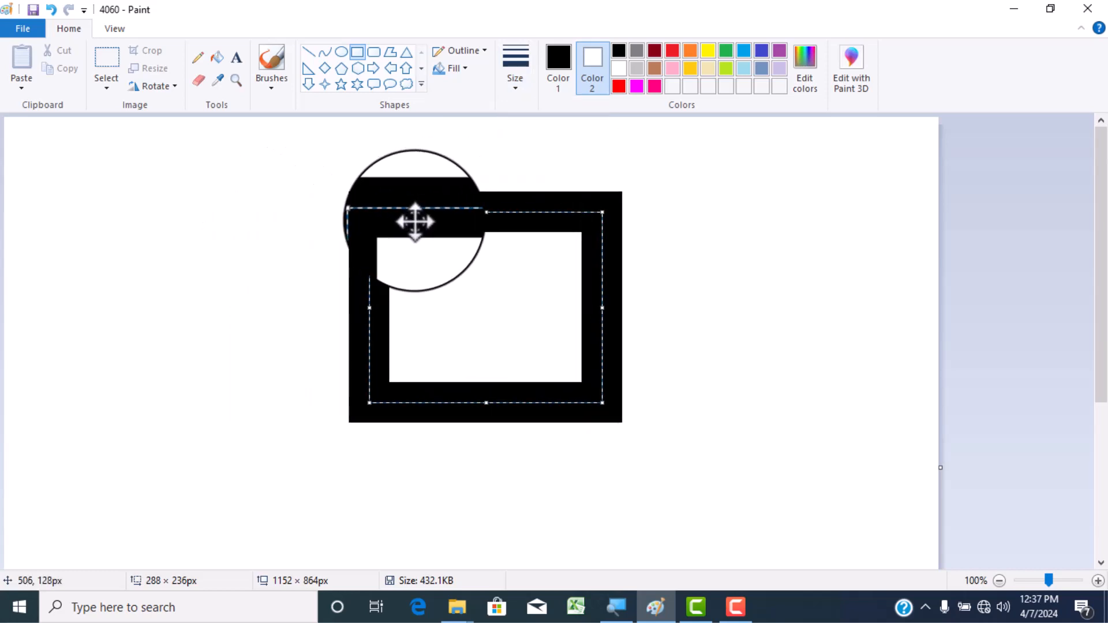
# - Set Color 2 to red and try filling the frame alternately with red from Color 2 and black from Color 1
pyautogui.click(217, 55)
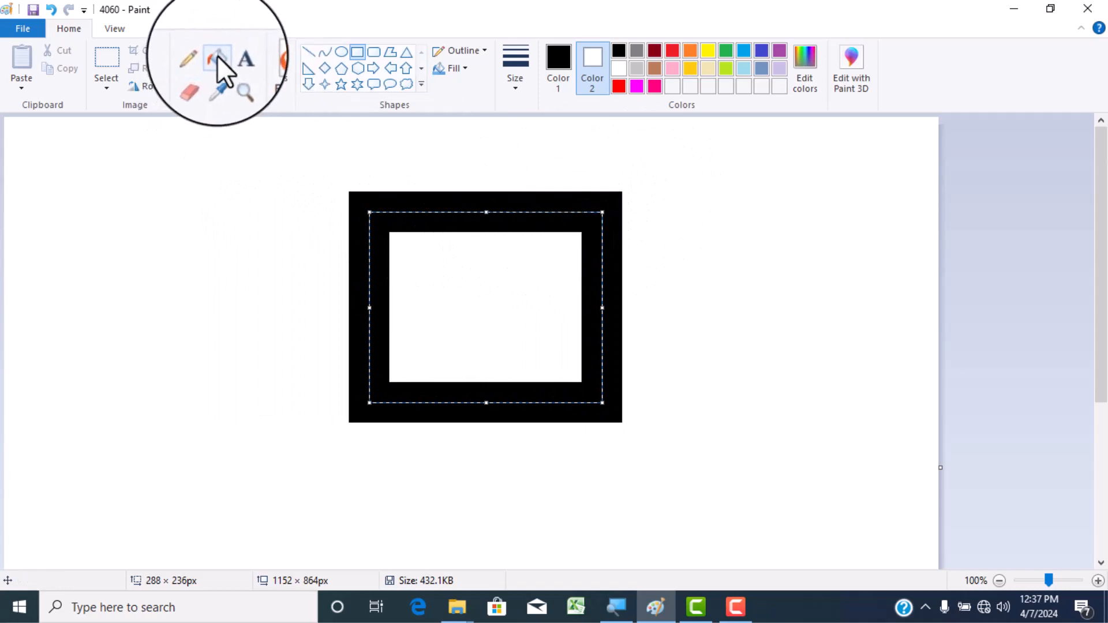
pyautogui.click(707, 51)
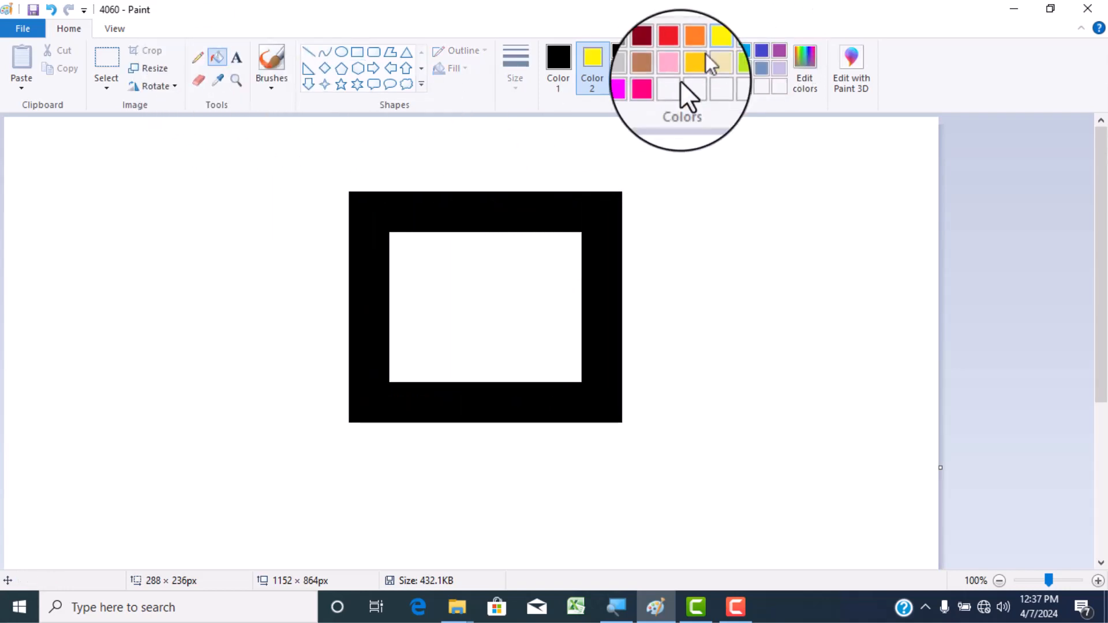
pyautogui.click(671, 51)
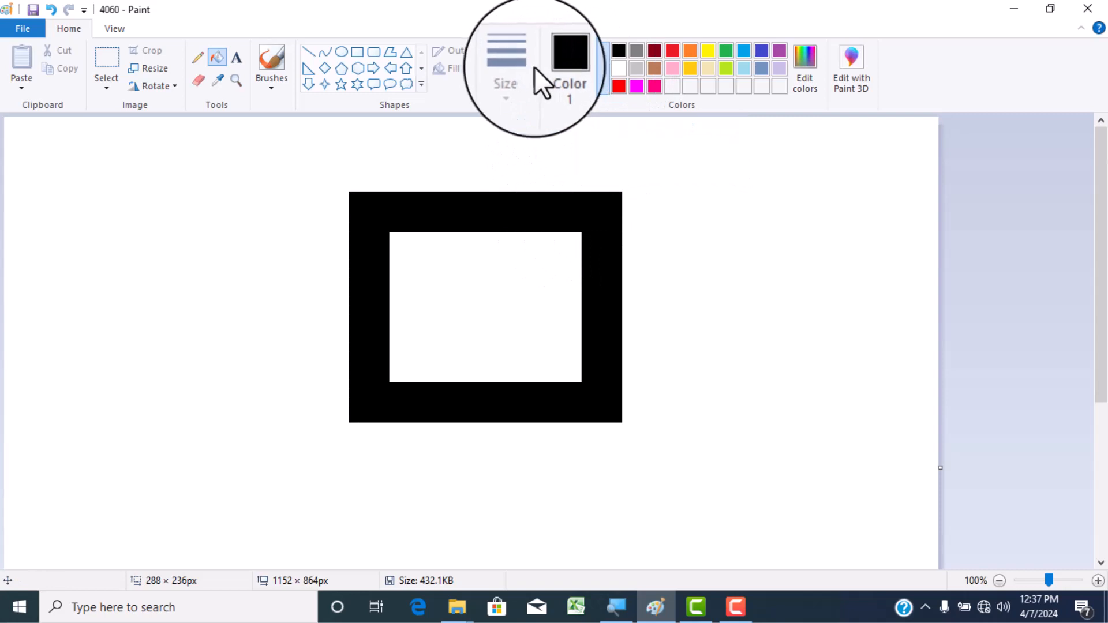
pyautogui.rightClick(589, 208)
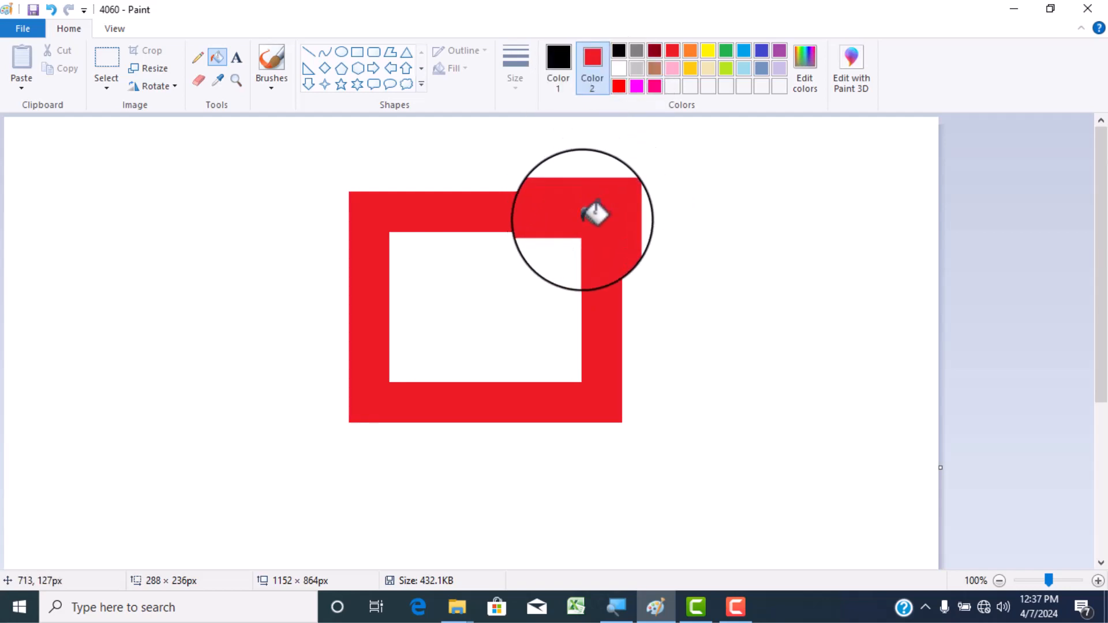
pyautogui.click(589, 207)
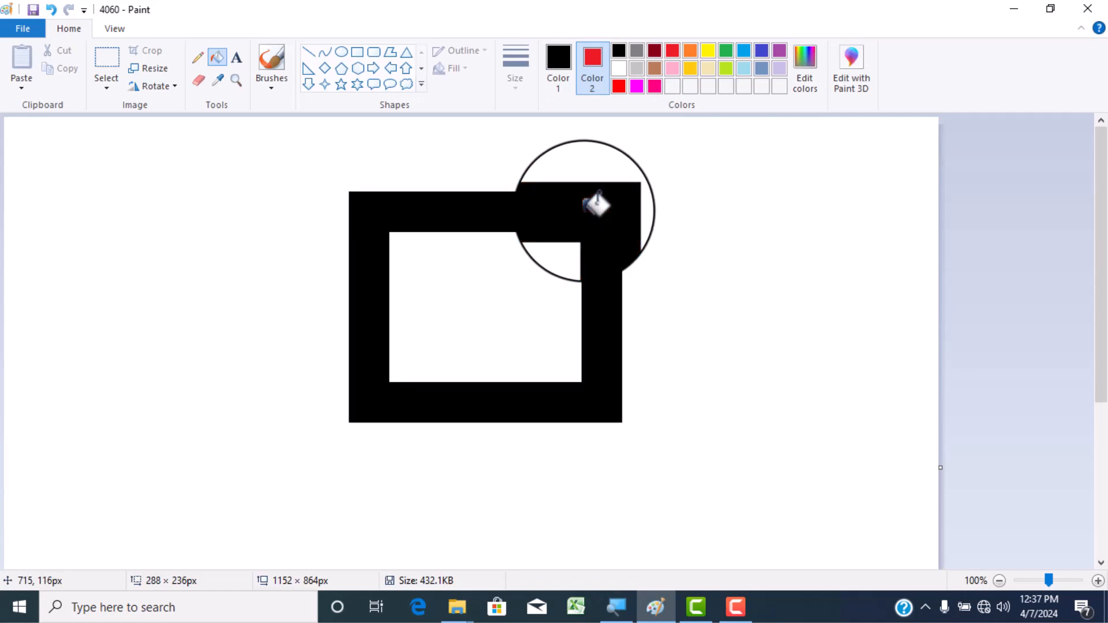
pyautogui.rightClick(596, 204)
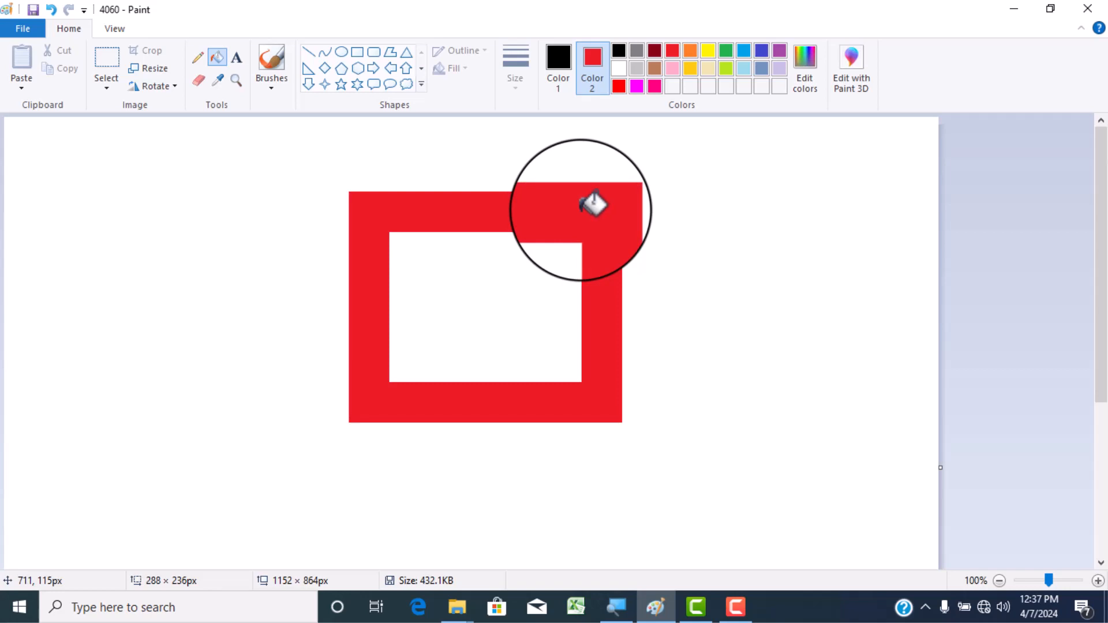
pyautogui.click(593, 205)
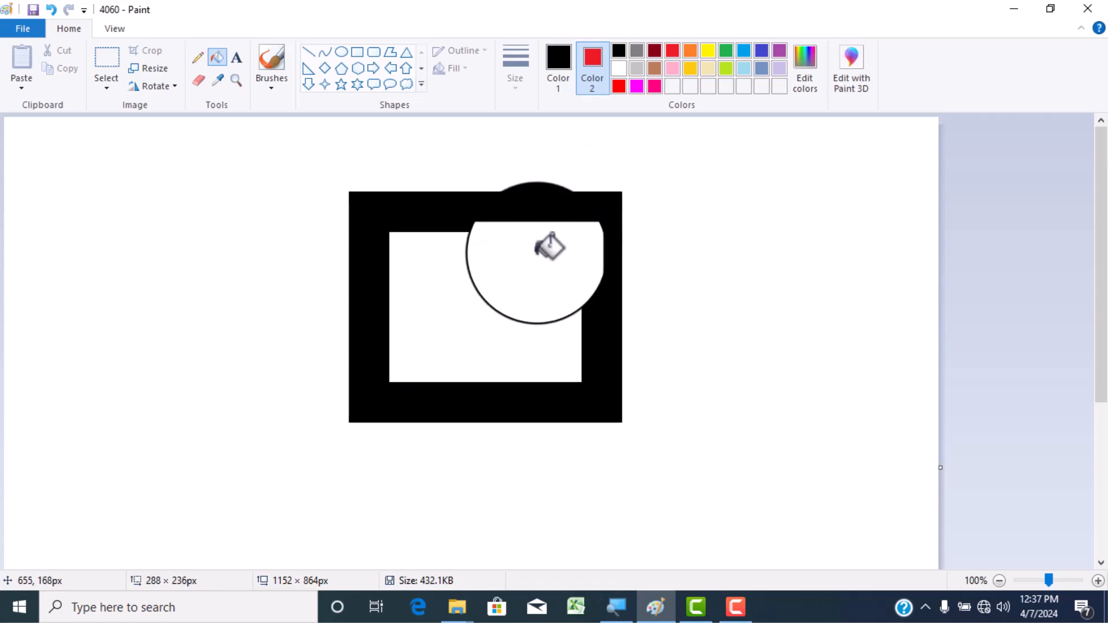
# - Paste the snowy forest picture 16829 from the Pictures folder onto the canvas
pyautogui.click(21, 87)
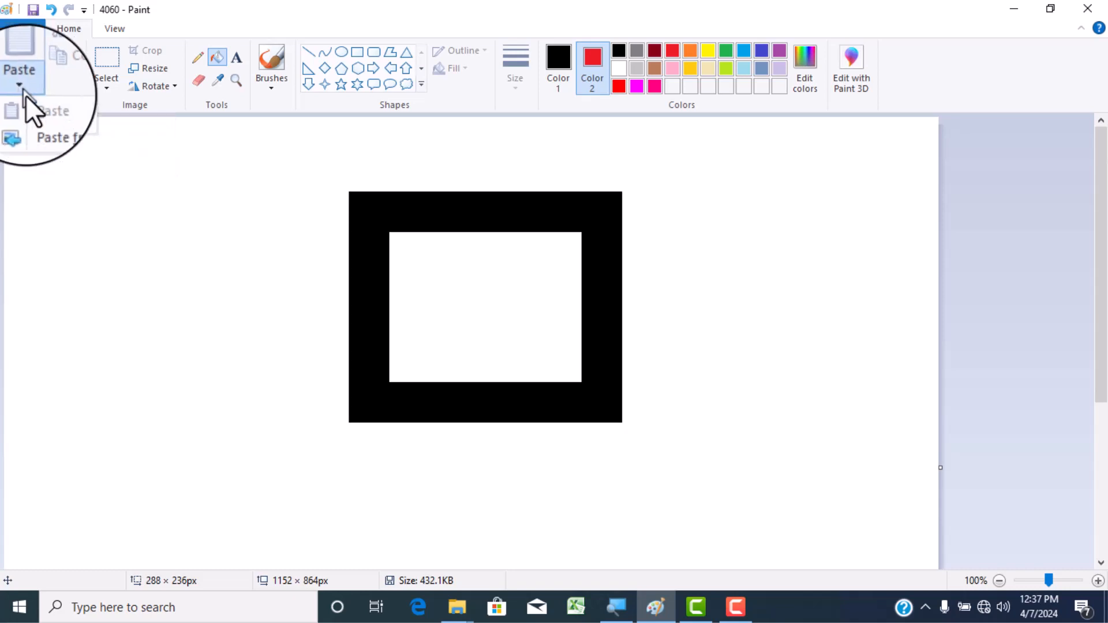
pyautogui.click(43, 126)
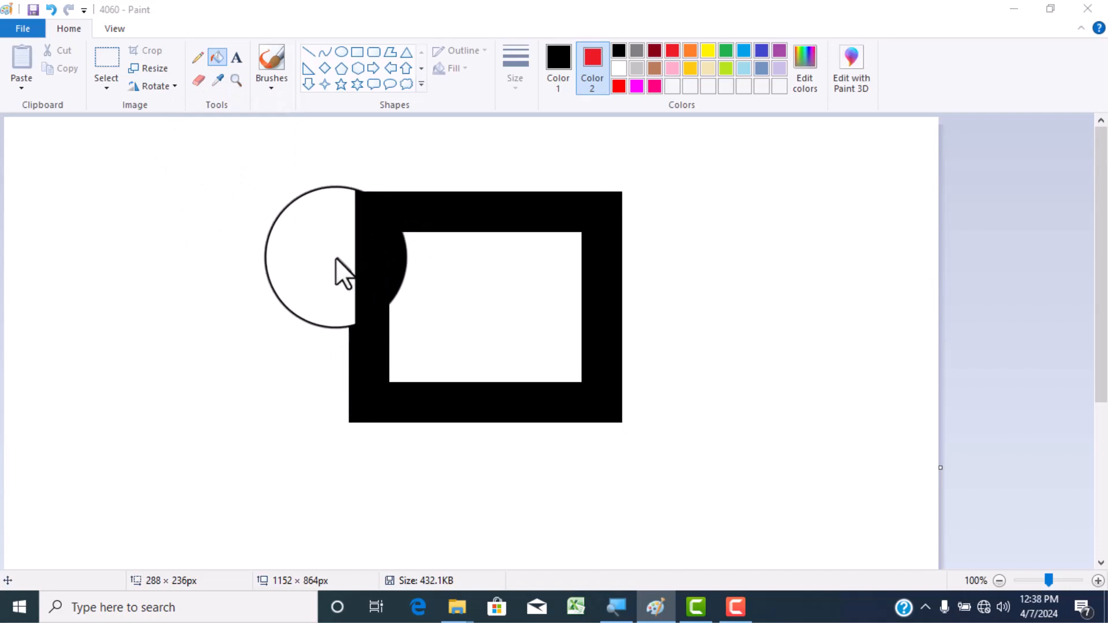
pyautogui.click(23, 86)
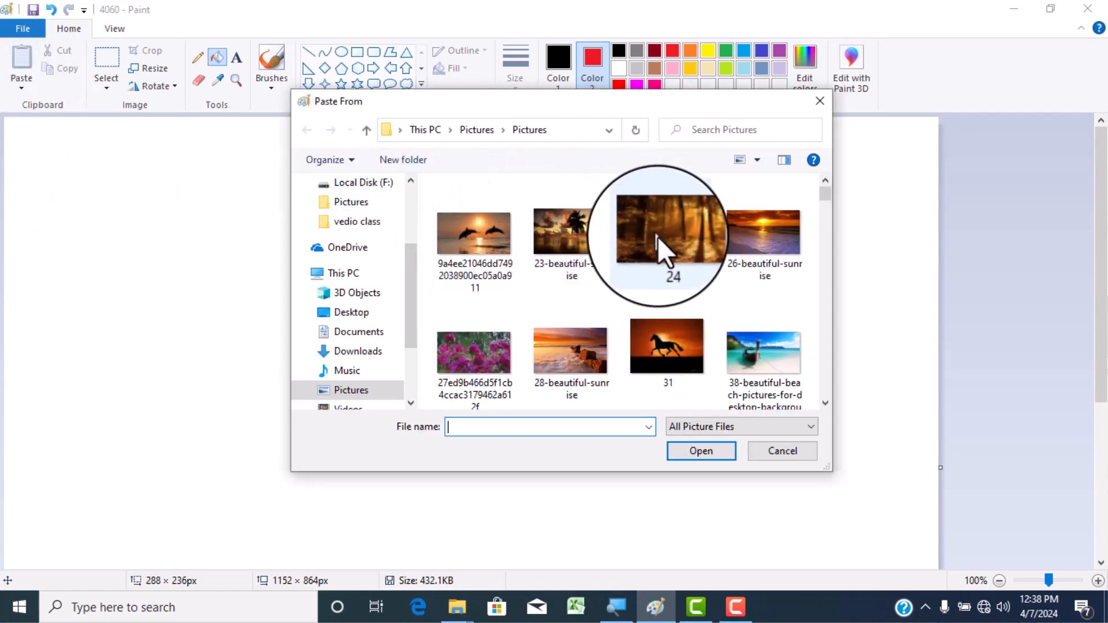
pyautogui.scroll(-6, 659, 249)
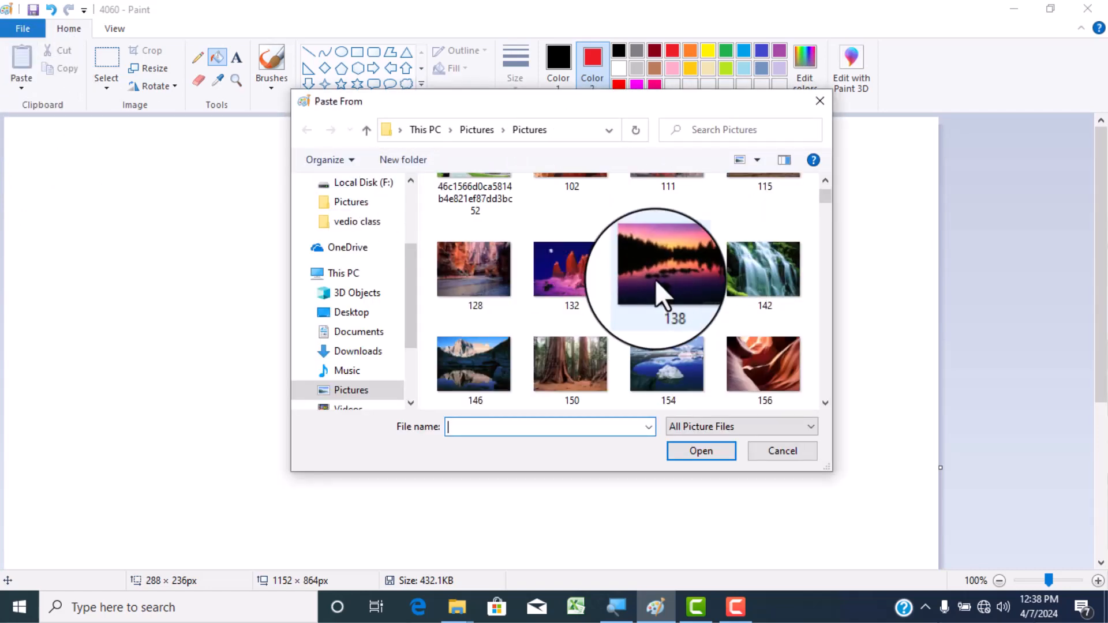
pyautogui.scroll(-6, 629, 289)
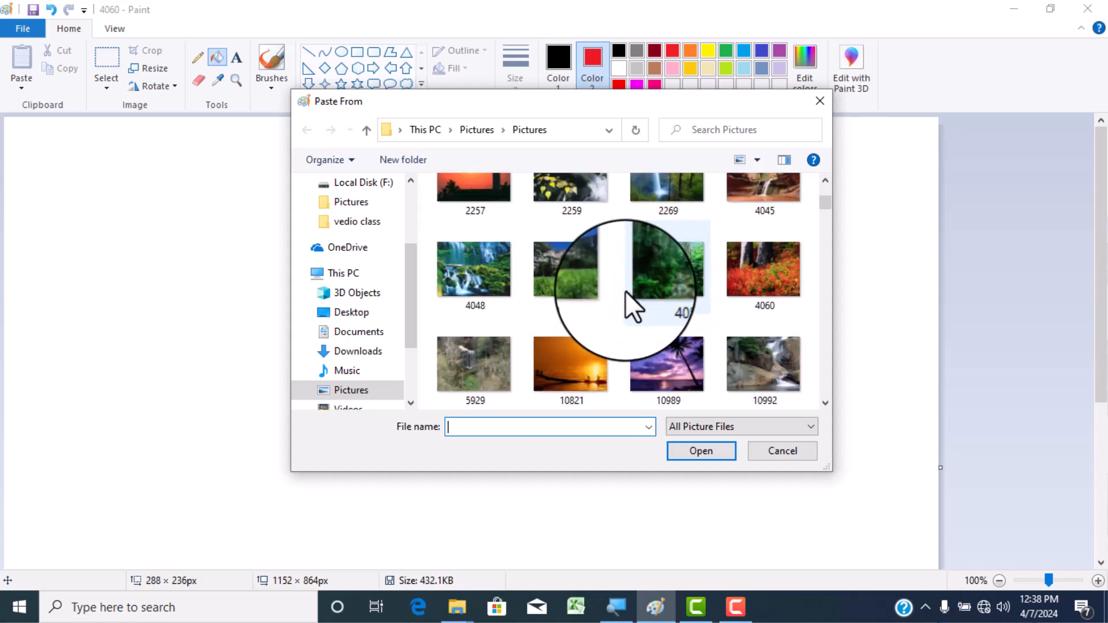
pyautogui.scroll(-5, 587, 311)
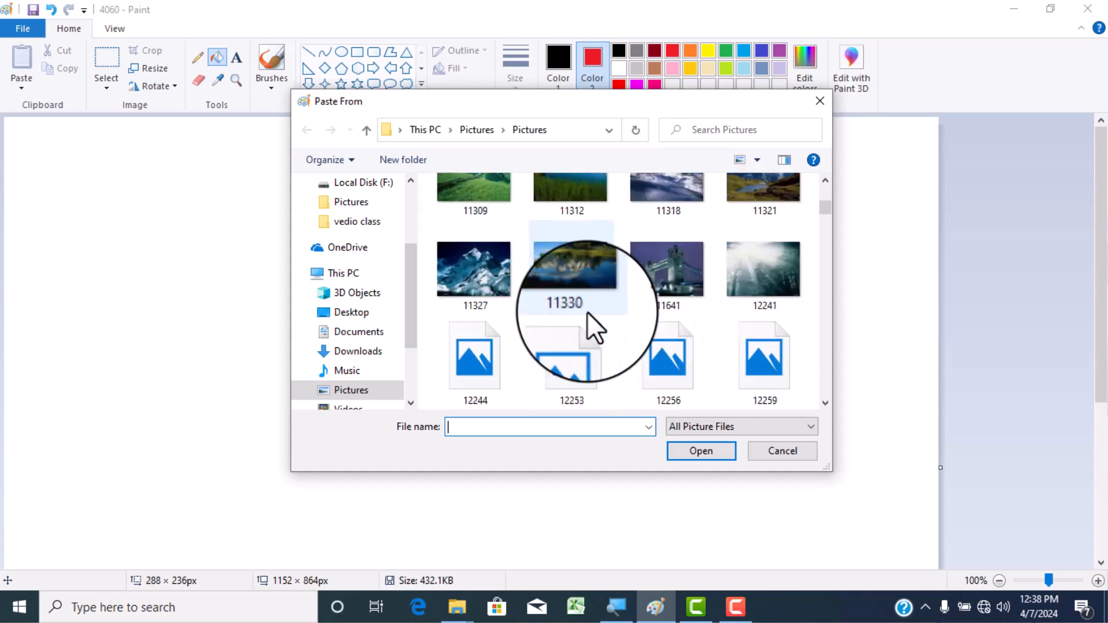
pyautogui.scroll(-5, 586, 312)
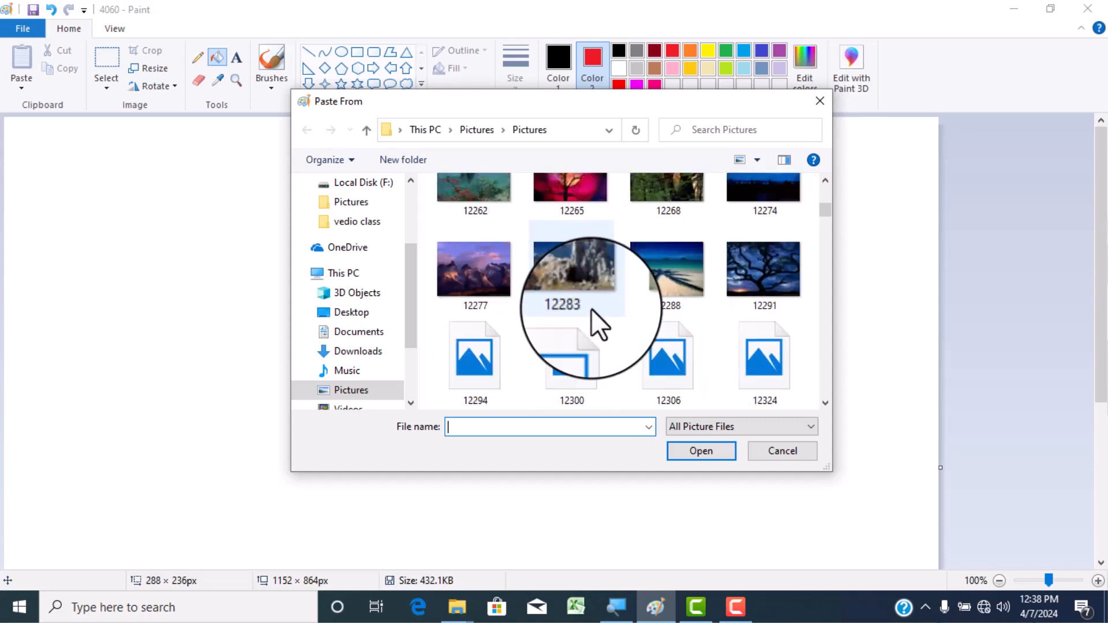
pyautogui.scroll(-3, 591, 309)
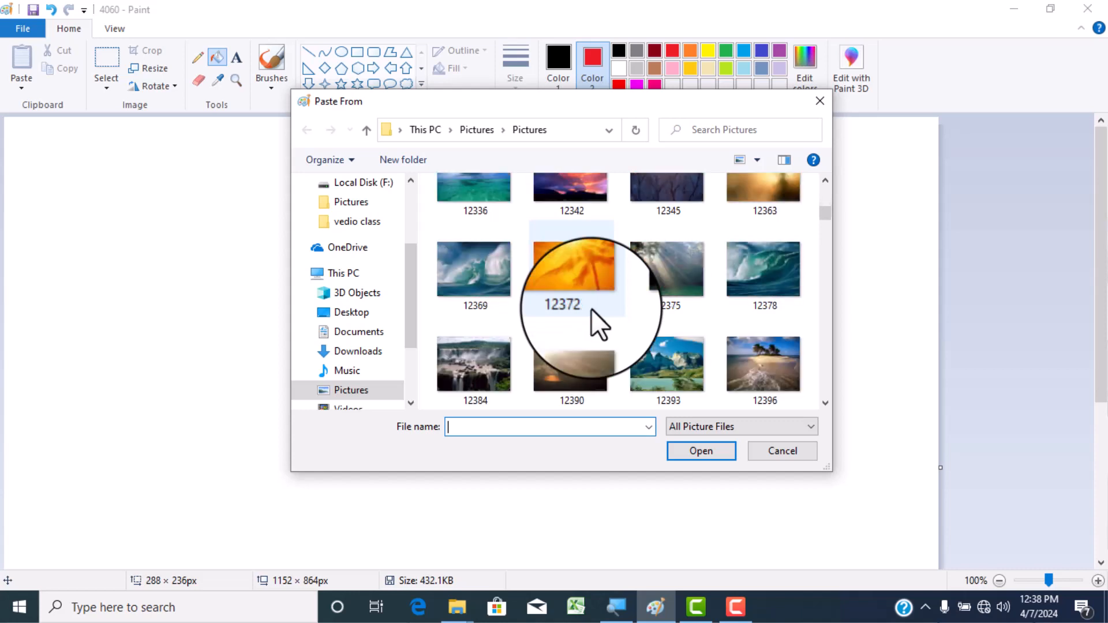
pyautogui.click(578, 273)
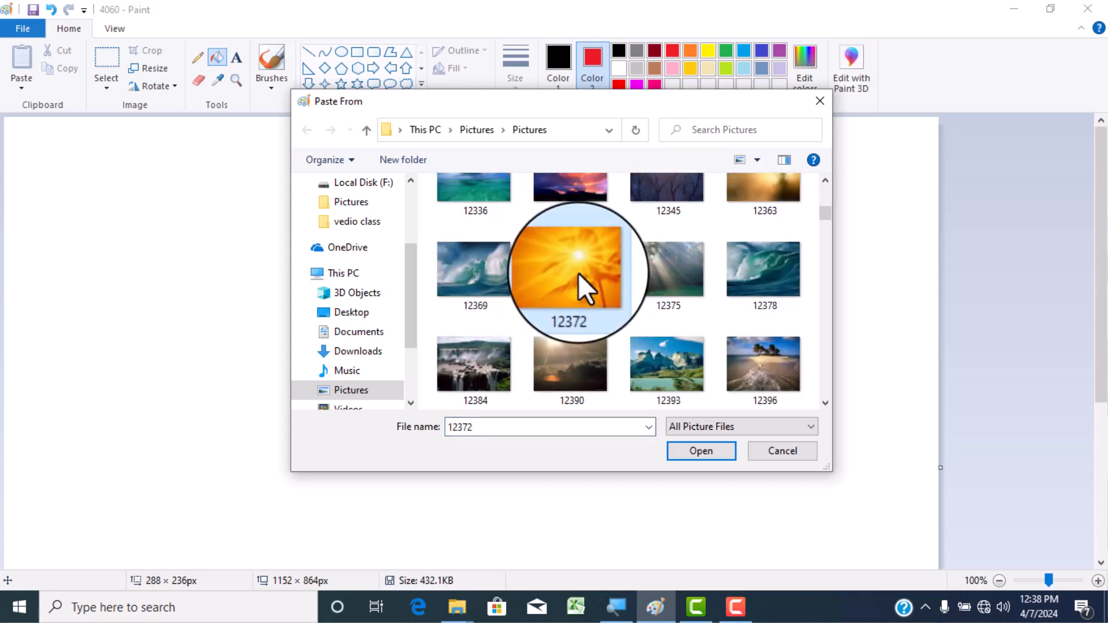
pyautogui.scroll(-6, 578, 273)
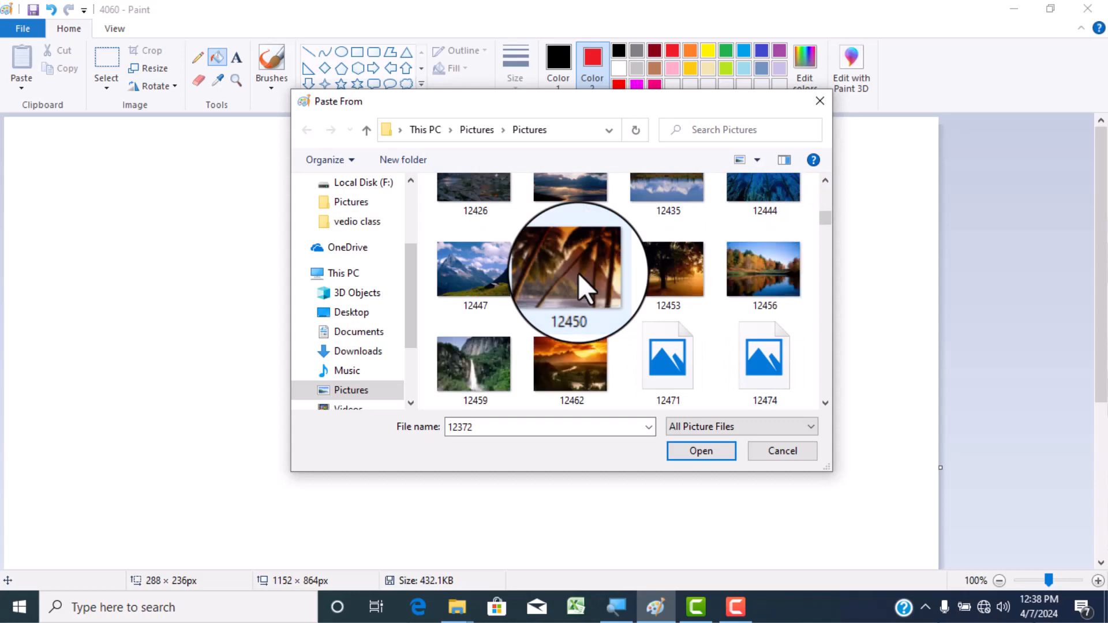
pyautogui.scroll(-3, 569, 349)
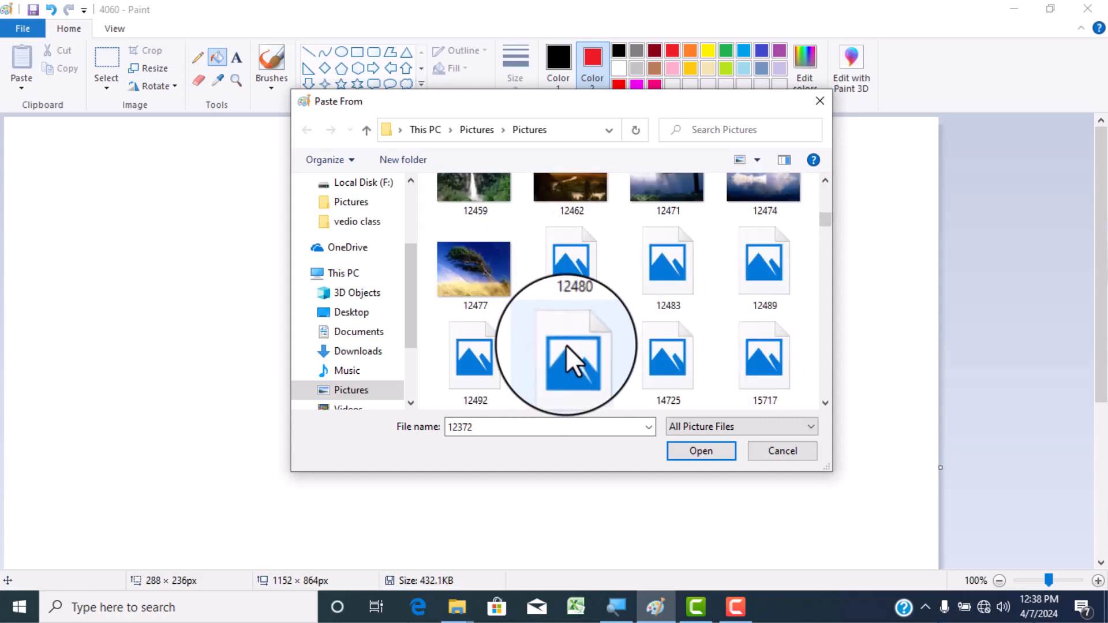
pyautogui.scroll(-3, 600, 278)
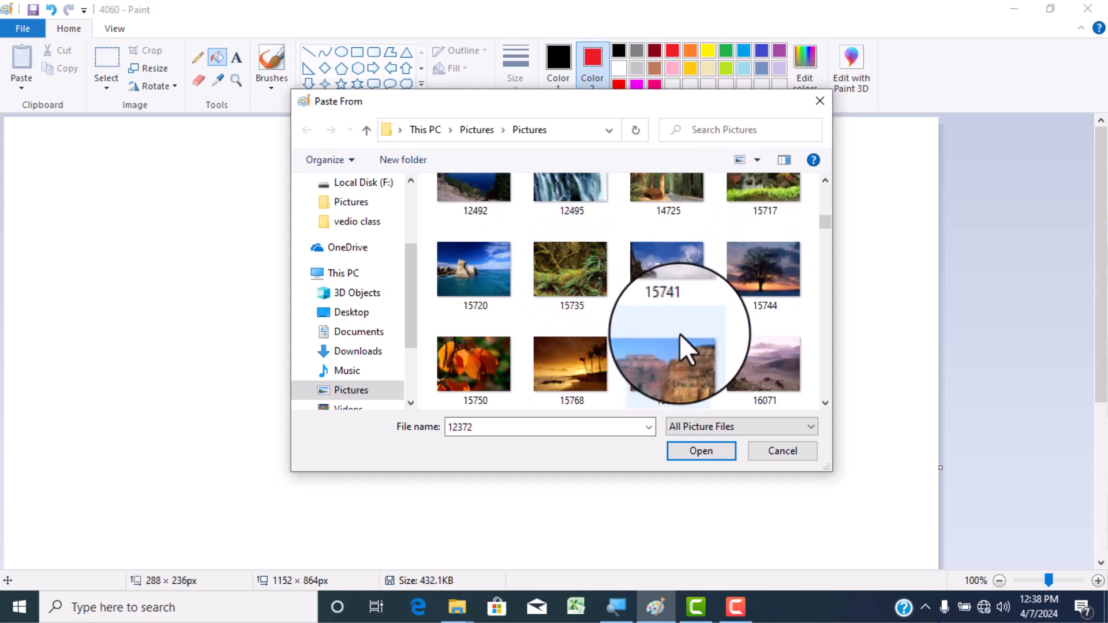
pyautogui.scroll(3, 680, 334)
pyautogui.scroll(-6, 642, 298)
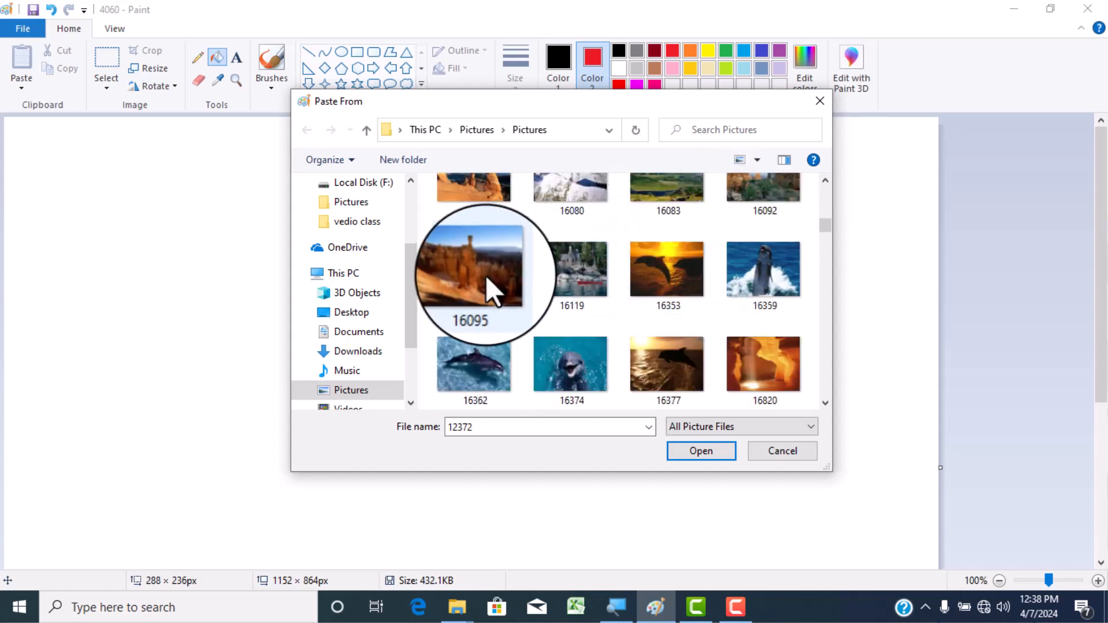
pyautogui.scroll(-3, 632, 329)
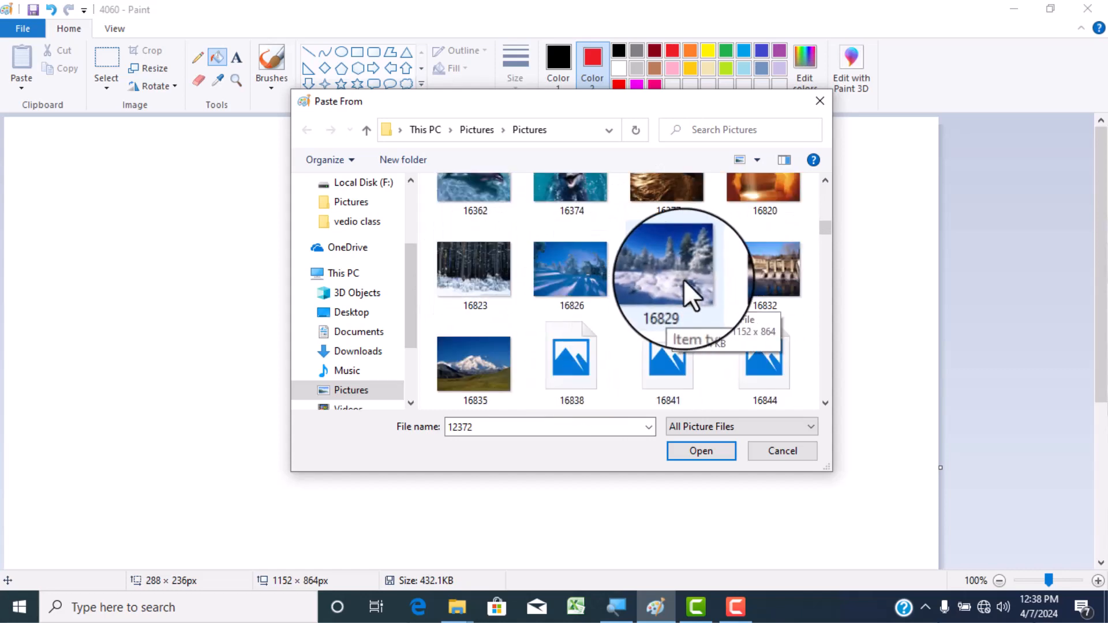
pyautogui.click(658, 277)
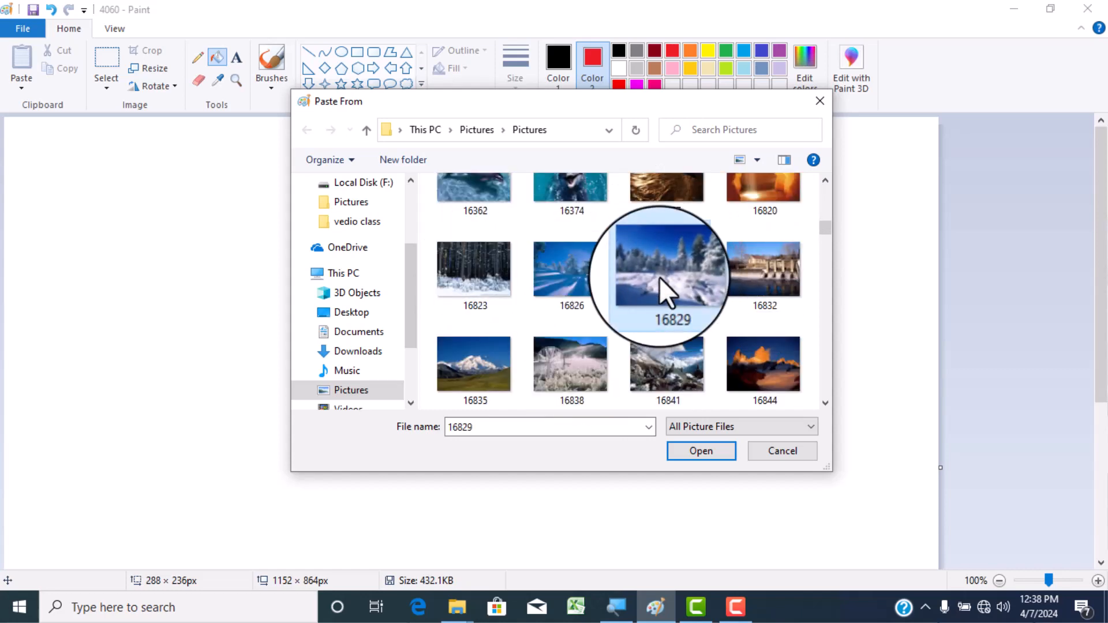
pyautogui.click(696, 447)
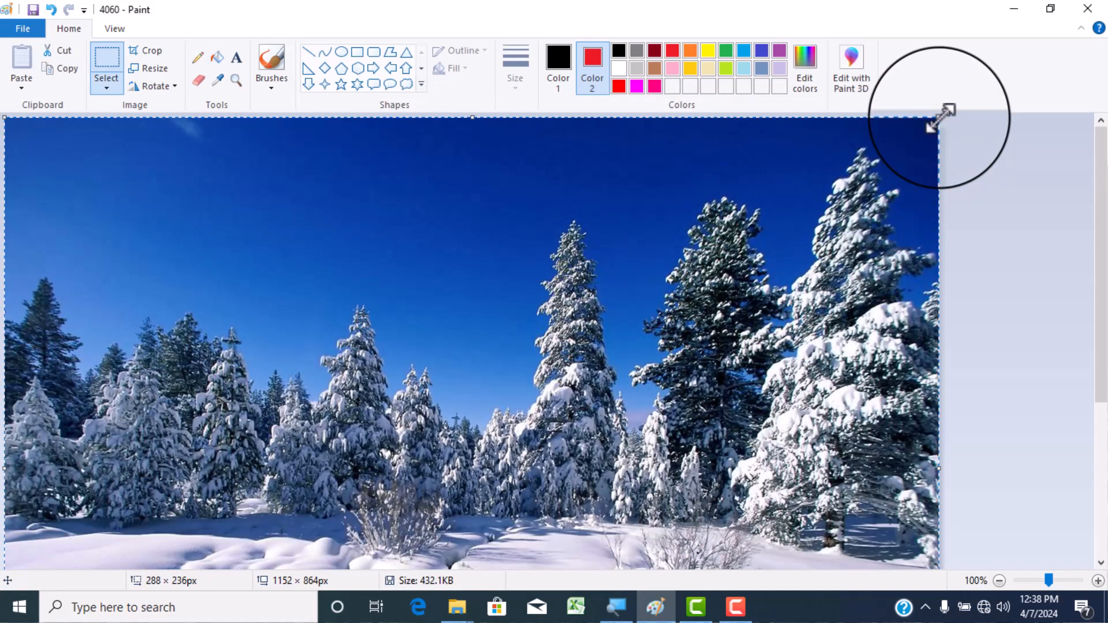
# - Shrink the pasted forest picture to 412 × 311 px and place it beside the black frame, against the canvas's left edge
pyautogui.moveTo(938, 117); pyautogui.dragTo(279, 443)
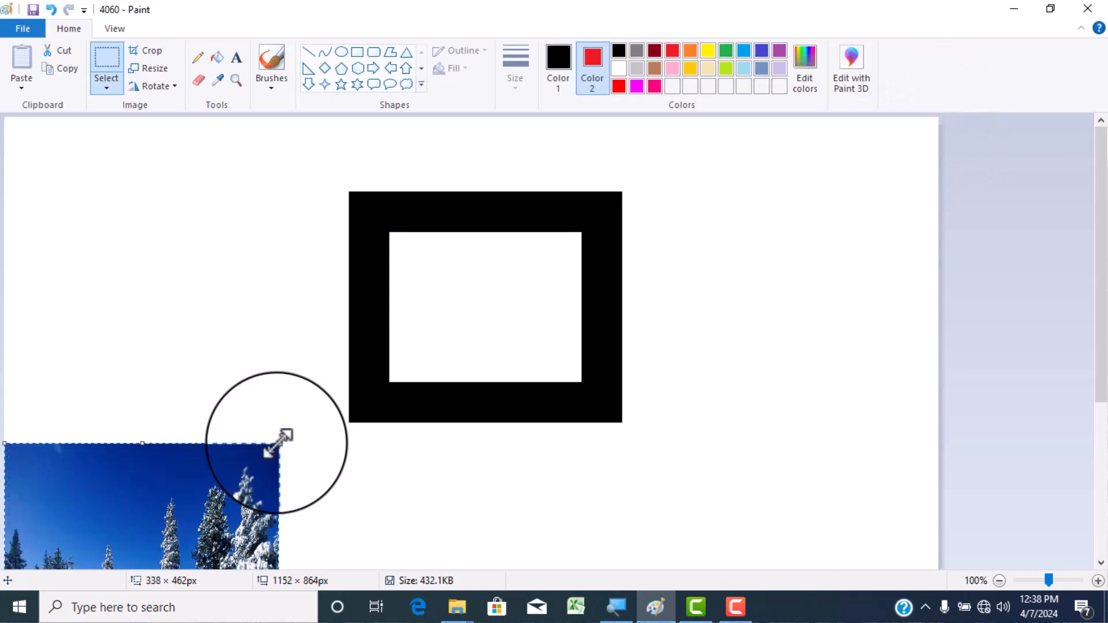
pyautogui.moveTo(234, 500); pyautogui.dragTo(422, 162)
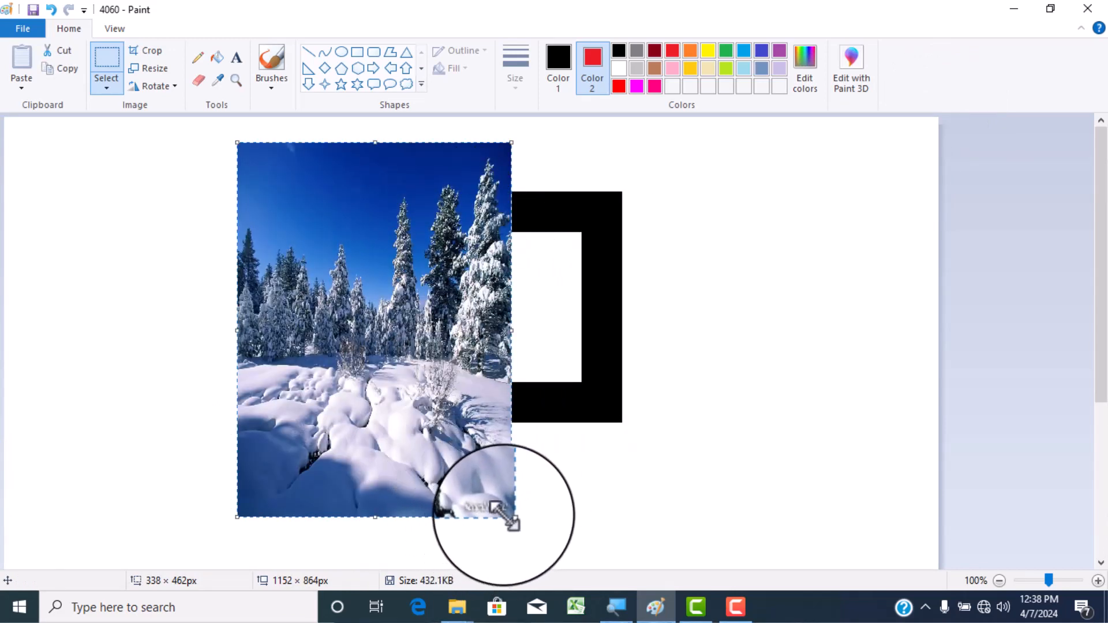
pyautogui.moveTo(511, 516); pyautogui.dragTo(648, 443)
pyautogui.moveTo(574, 383); pyautogui.dragTo(287, 364)
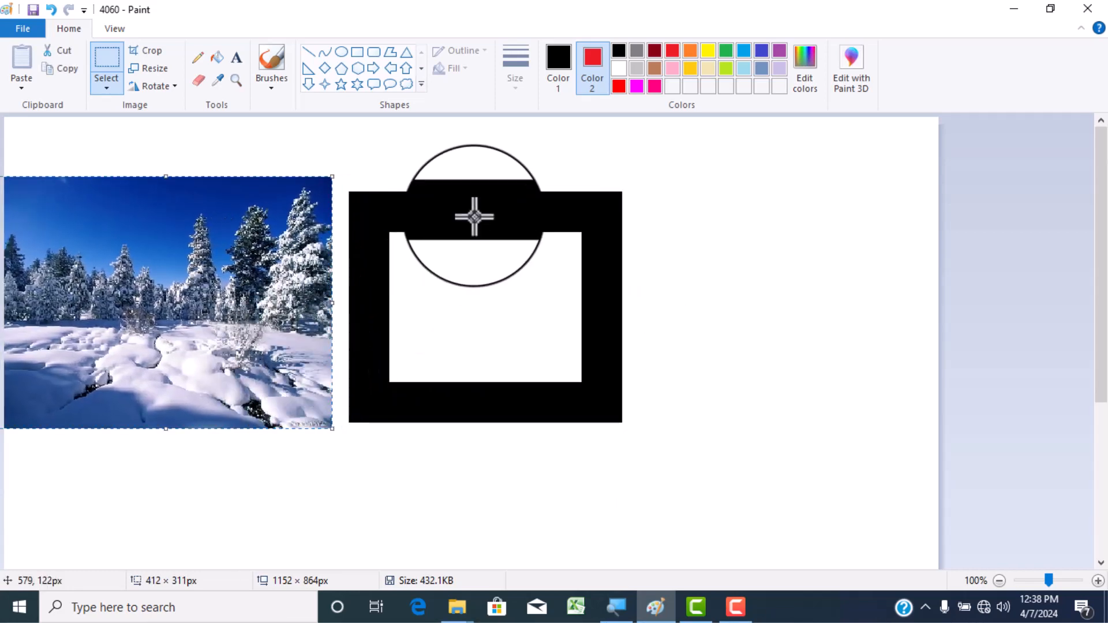
# - Select the black frame with a rectangular selection, set Color 2 to black, and move the selection over the forest picture
pyautogui.click(106, 86)
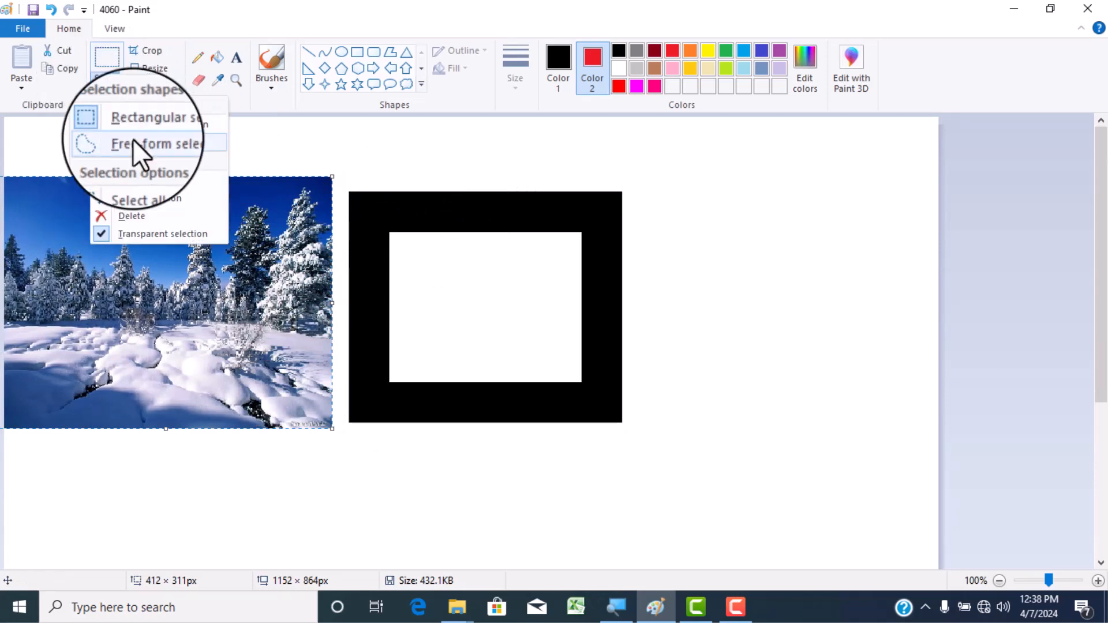
pyautogui.click(137, 123)
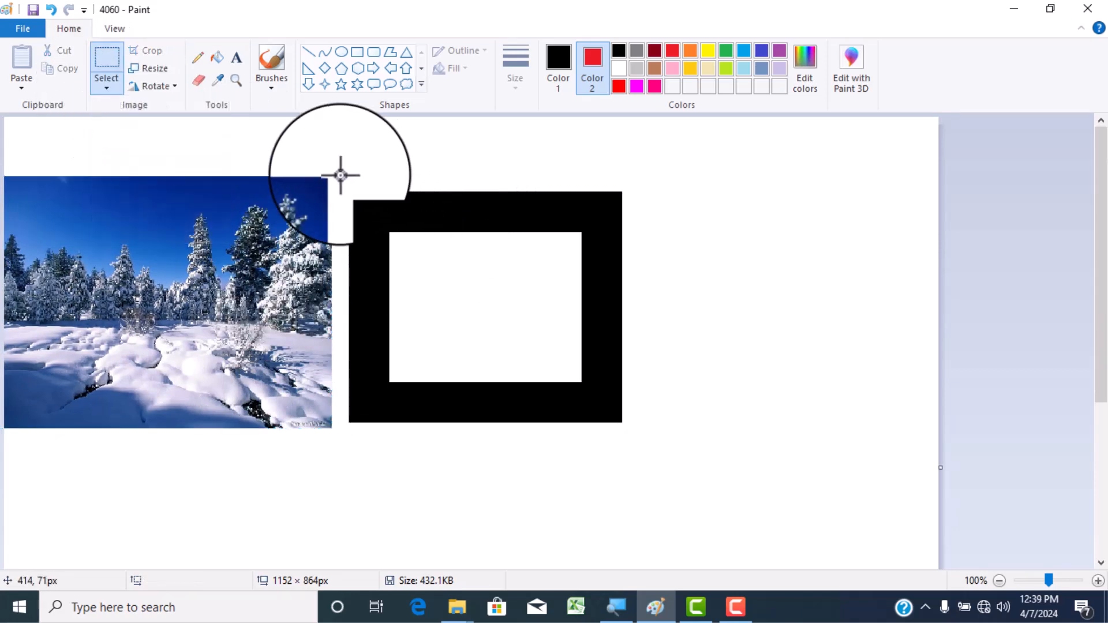
pyautogui.moveTo(341, 174); pyautogui.dragTo(621, 421)
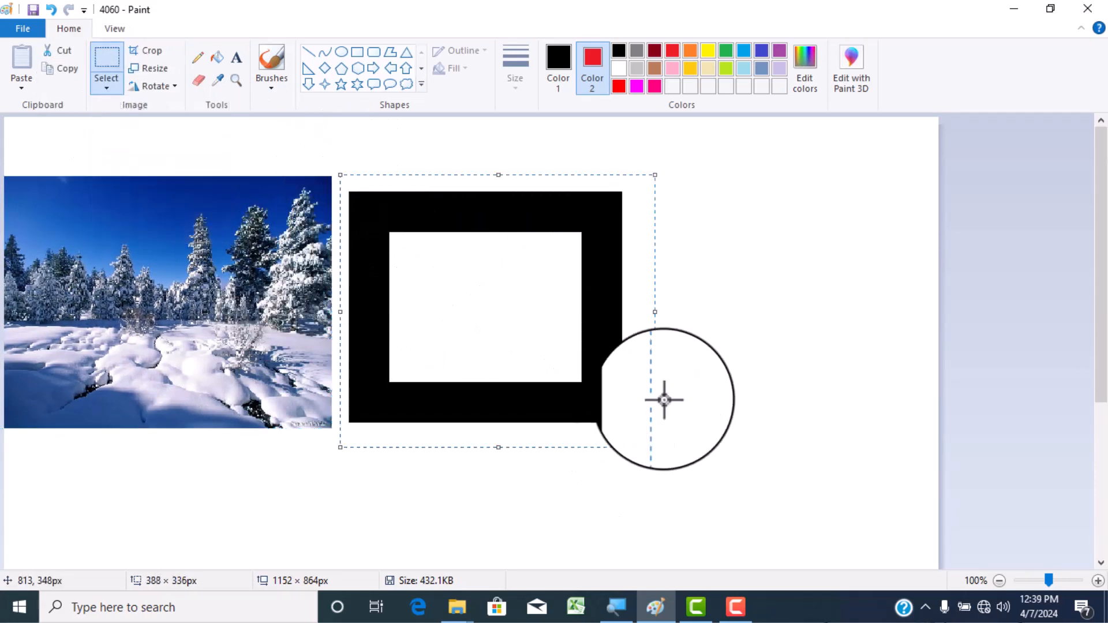
pyautogui.click(618, 51)
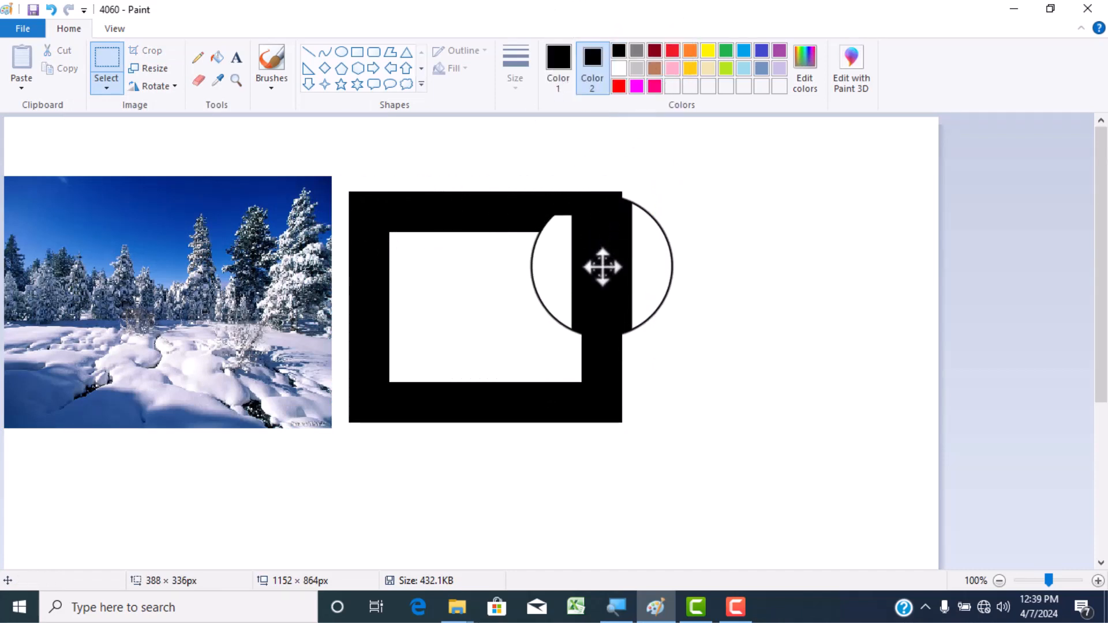
pyautogui.moveTo(602, 267); pyautogui.dragTo(277, 262)
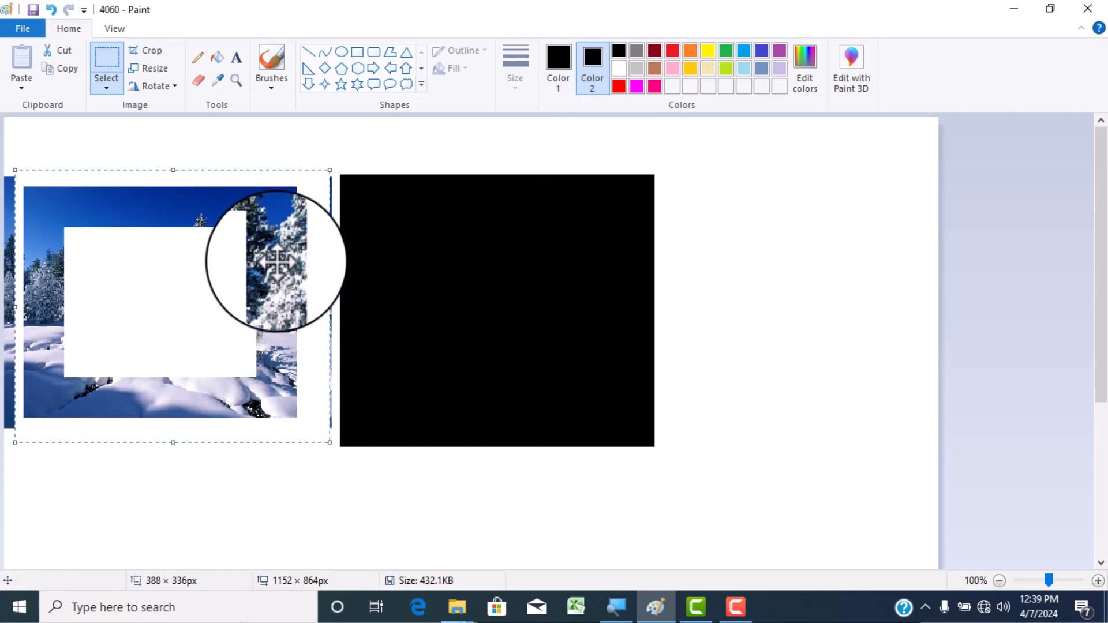
# - Set Color 2 to white, invert the selection, and delete everything outside the picture-filled frame
pyautogui.click(618, 68)
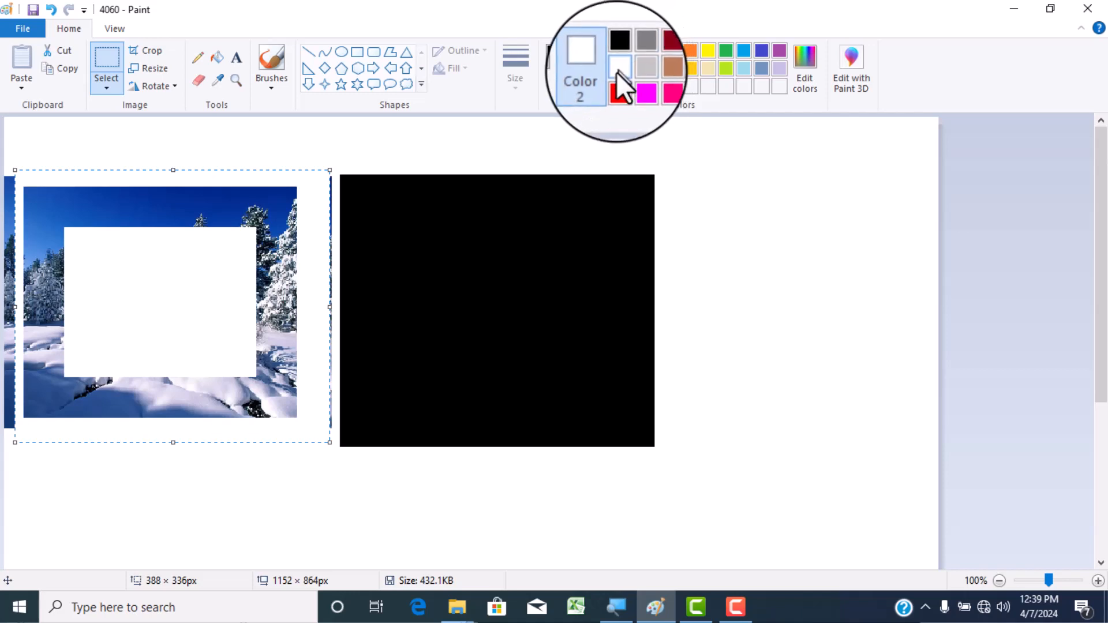
pyautogui.rightClick(285, 219)
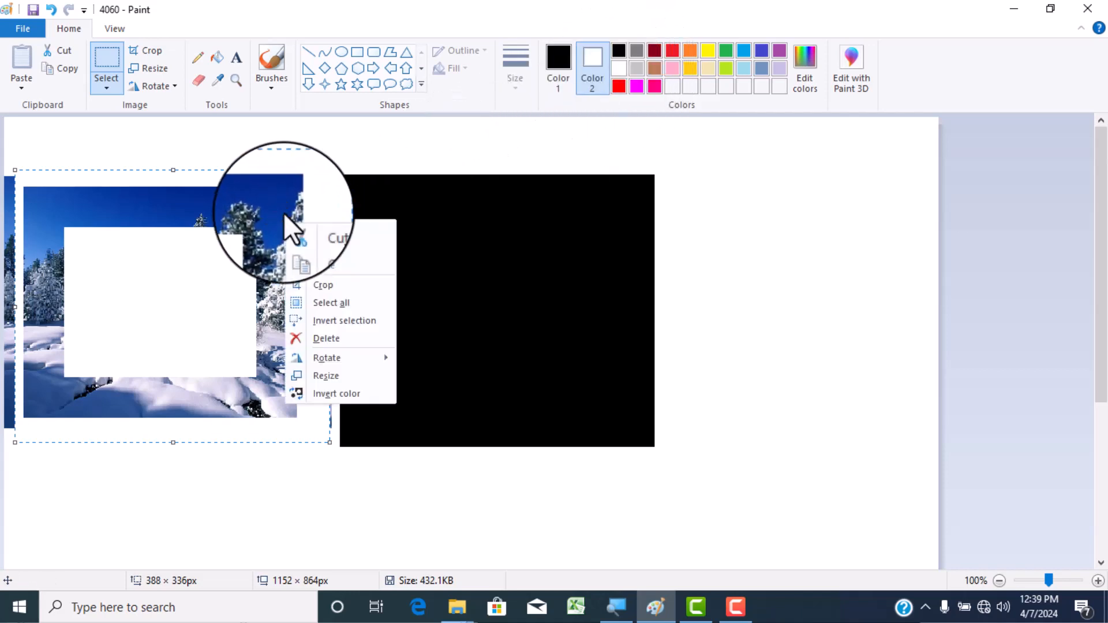
pyautogui.click(331, 321)
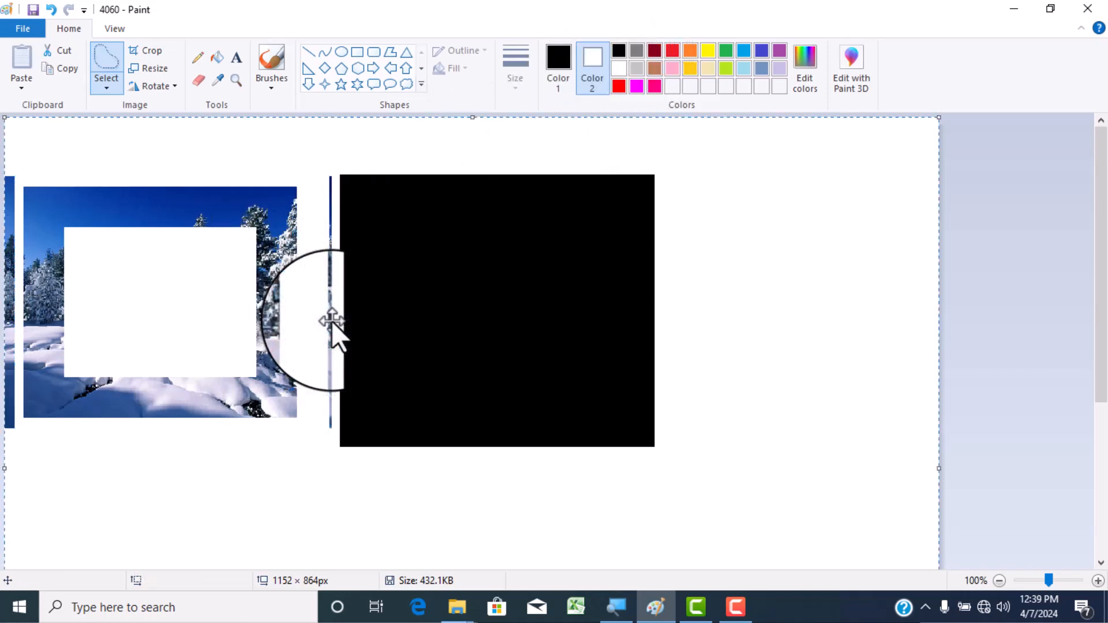
pyautogui.press('Delete')
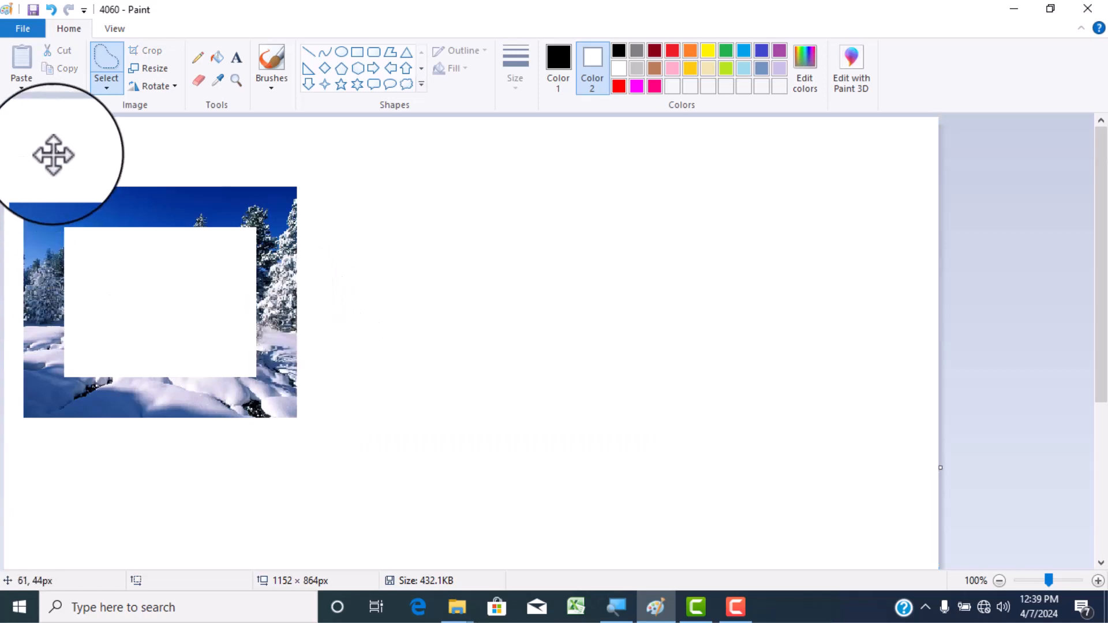
# - Select the picture-filled frame with a rectangular selection, move it toward the canvas's middle, and smear a continuous trail of copies to the right
pyautogui.click(106, 87)
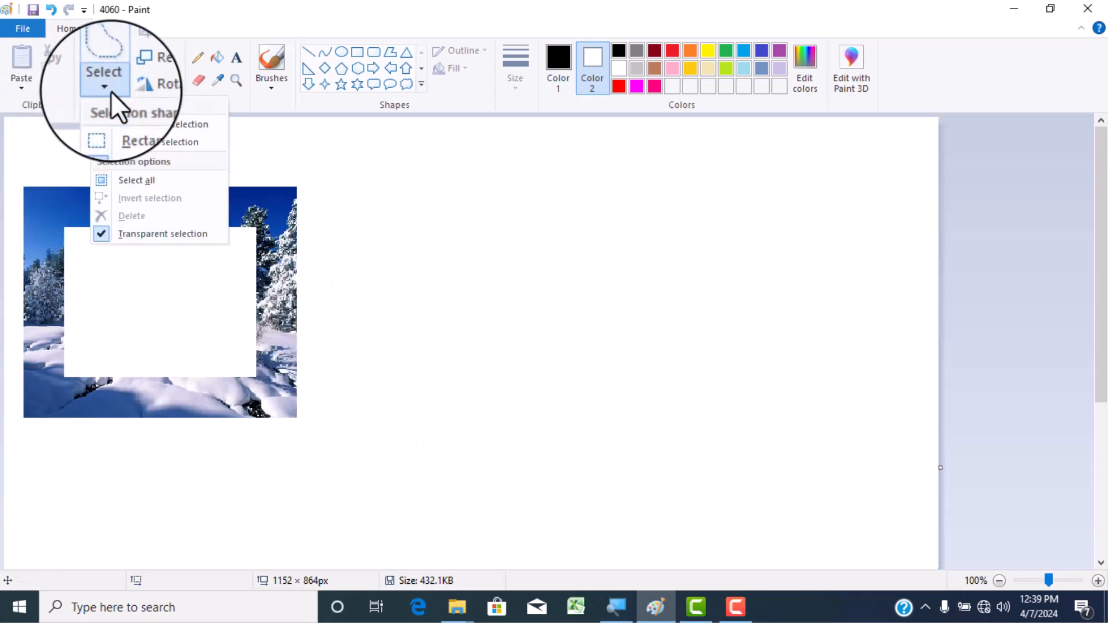
pyautogui.click(130, 127)
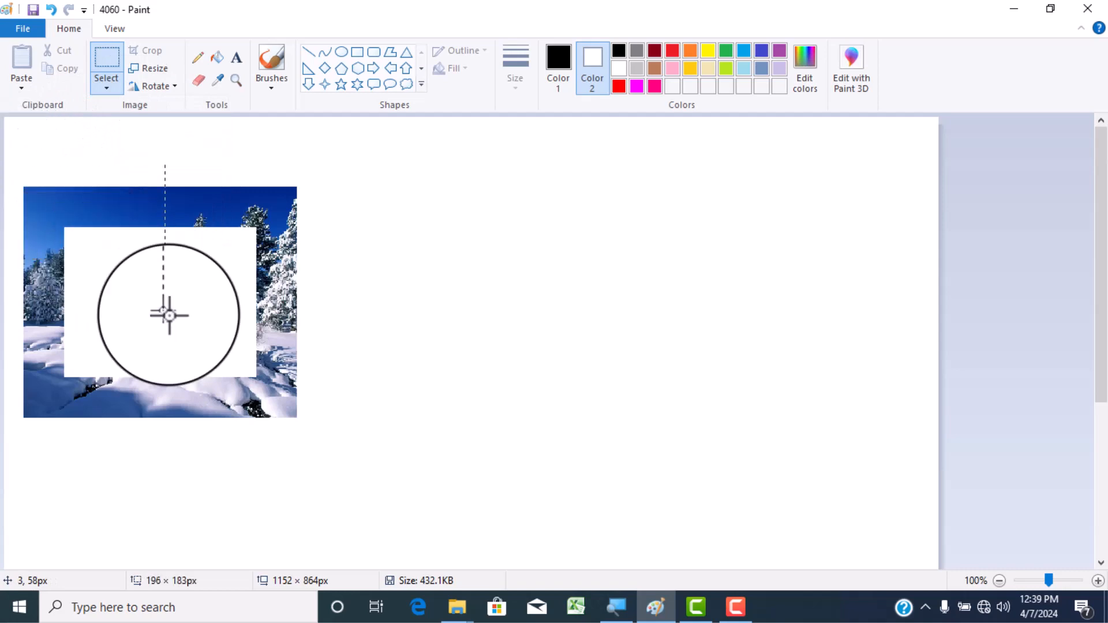
pyautogui.moveTo(371, 460); pyautogui.dragTo(371, 459)
pyautogui.moveTo(272, 358); pyautogui.dragTo(474, 379)
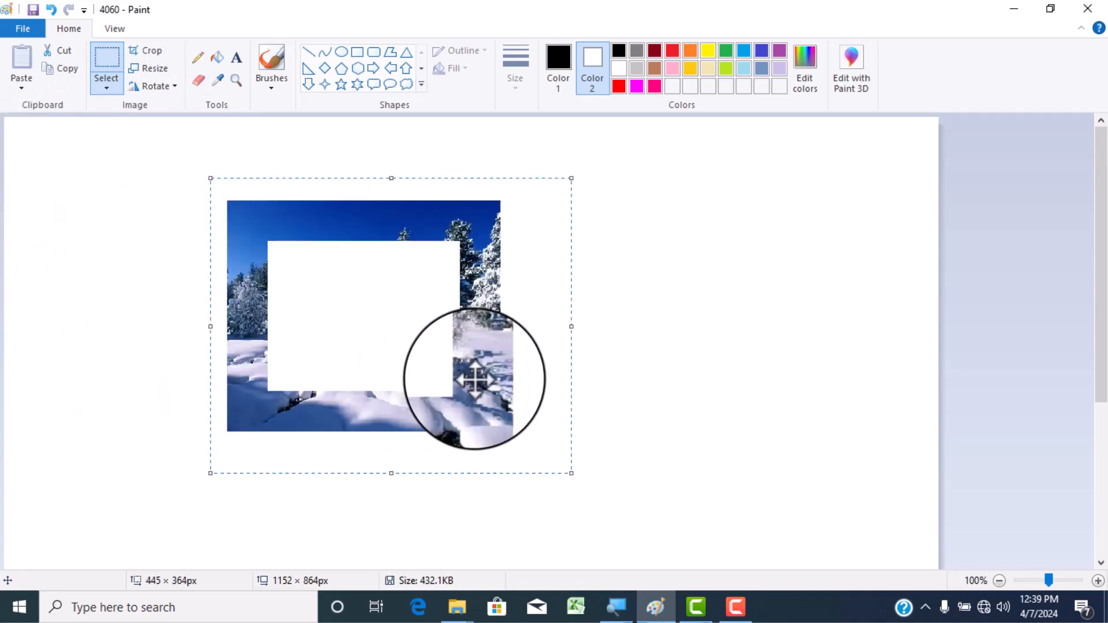
pyautogui.moveTo(478, 378)
pyautogui.mouseDown()
pyautogui.moveTo(631, 406)
pyautogui.moveTo(755, 334)
pyautogui.moveTo(585, 359)
pyautogui.moveTo(802, 327)
pyautogui.moveTo(815, 336)
pyautogui.moveTo(833, 426)
pyautogui.moveTo(819, 449)
pyautogui.mouseUp()
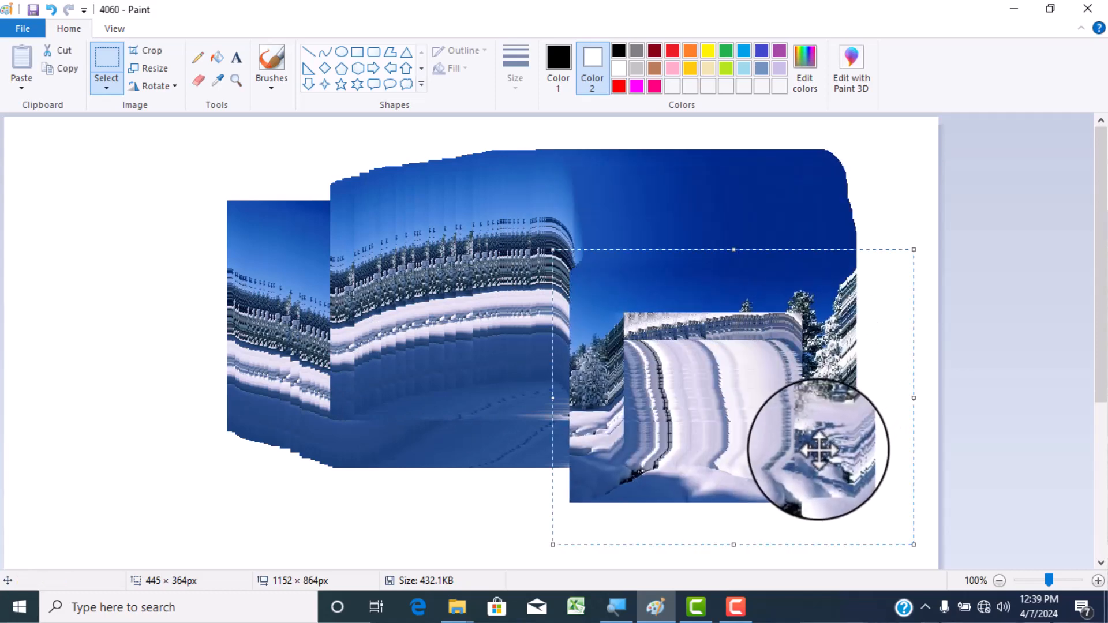